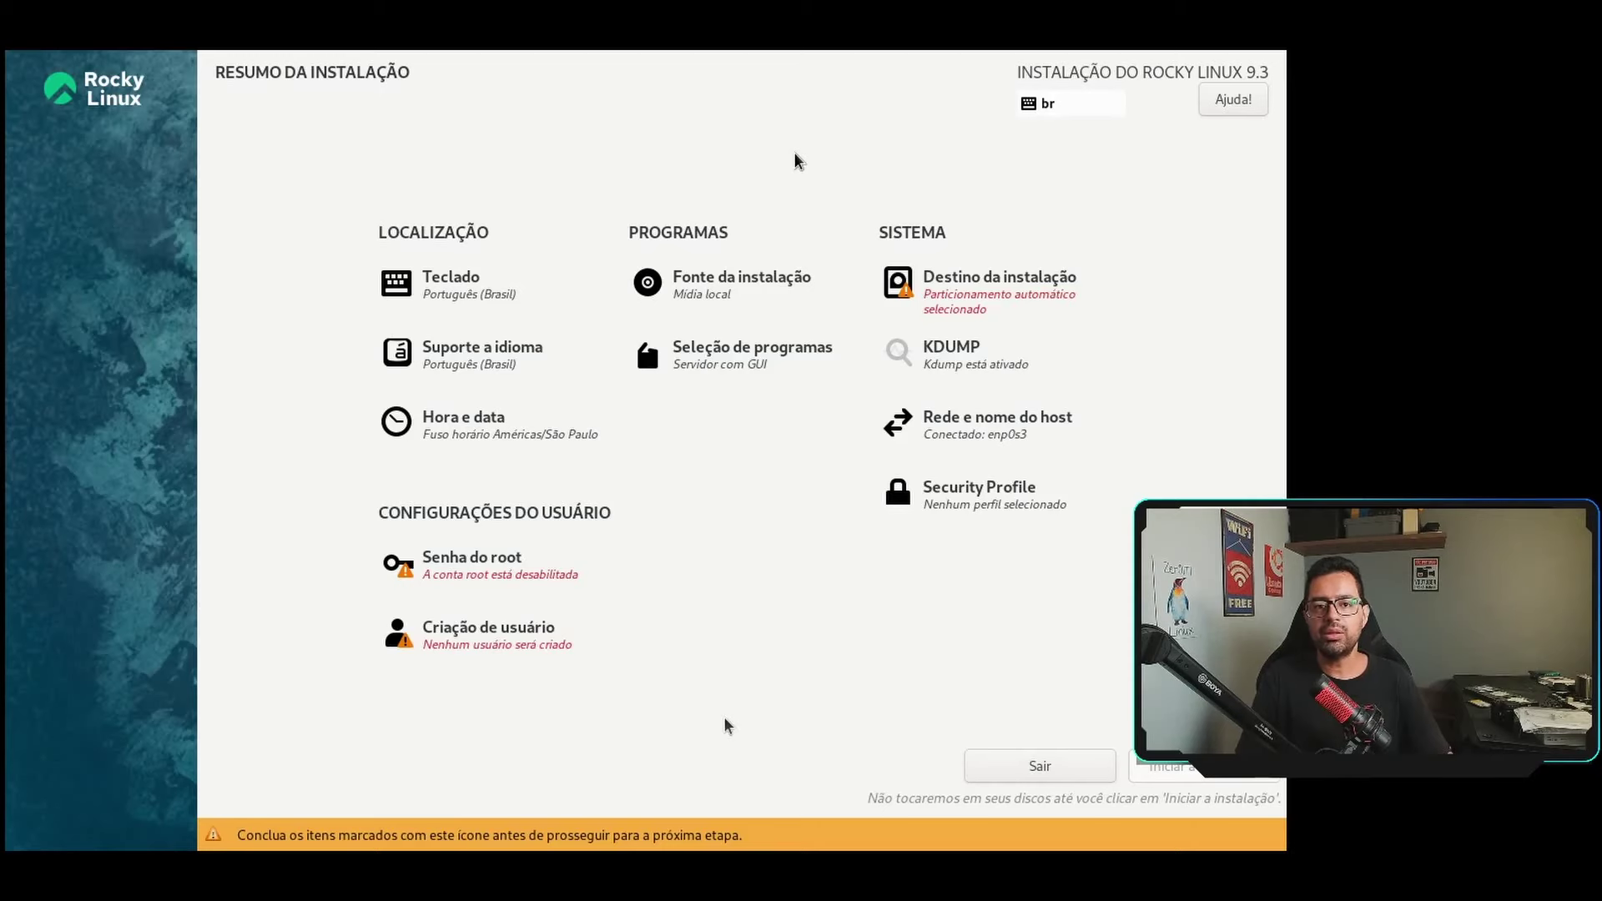
Check the keyboard layout and the time and date settings, returning to the summary each time.
left_click(593, 293)
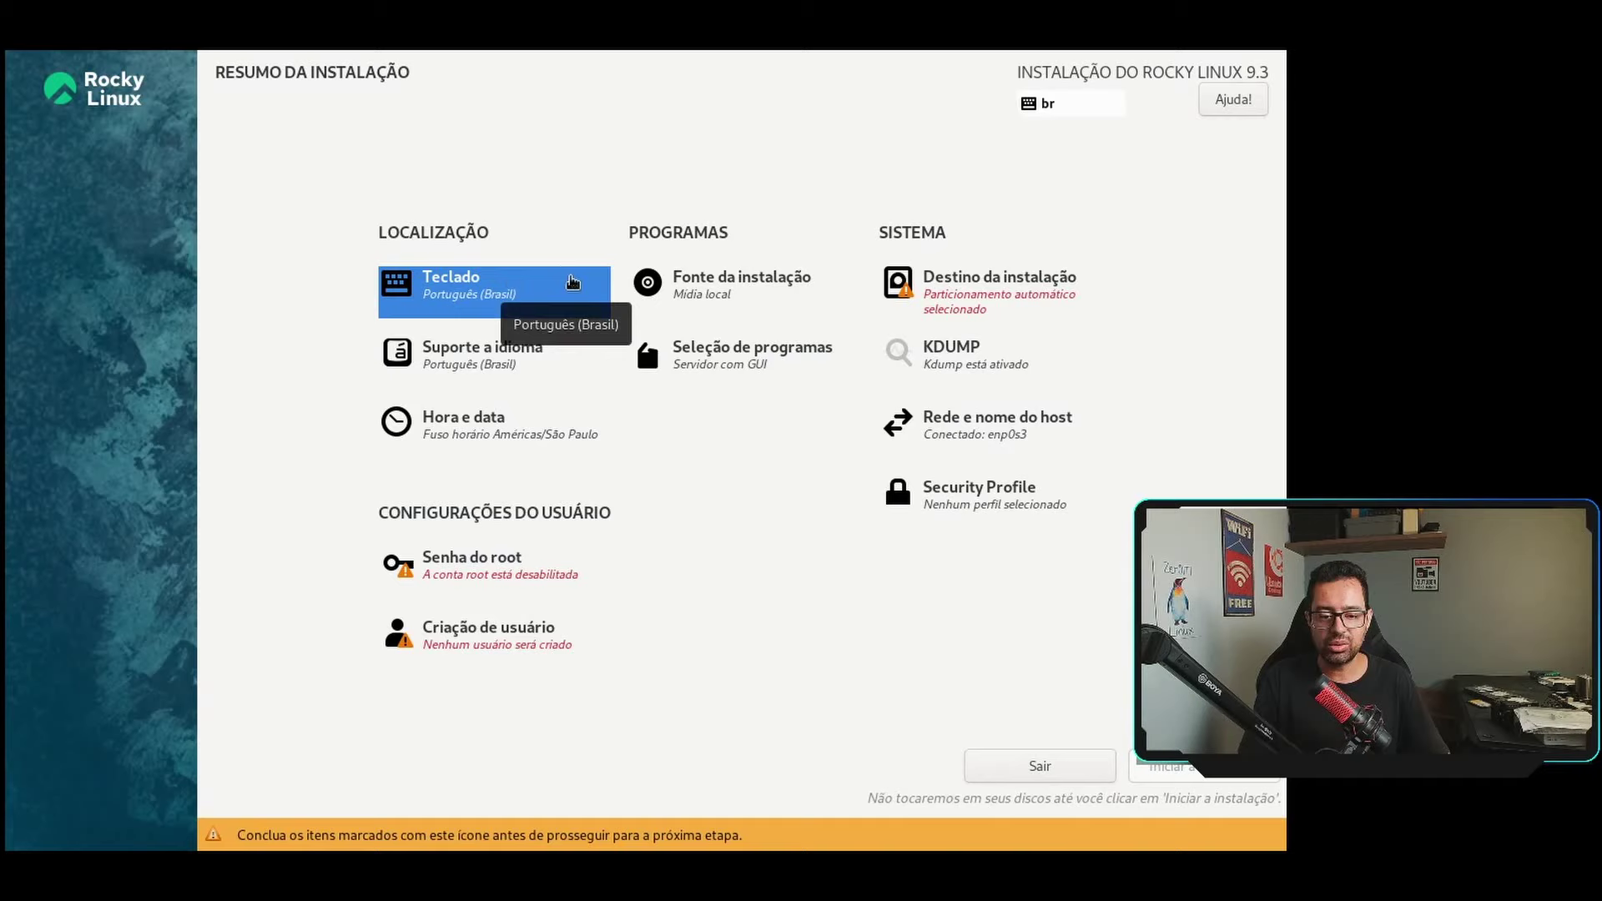
left_click(515, 296)
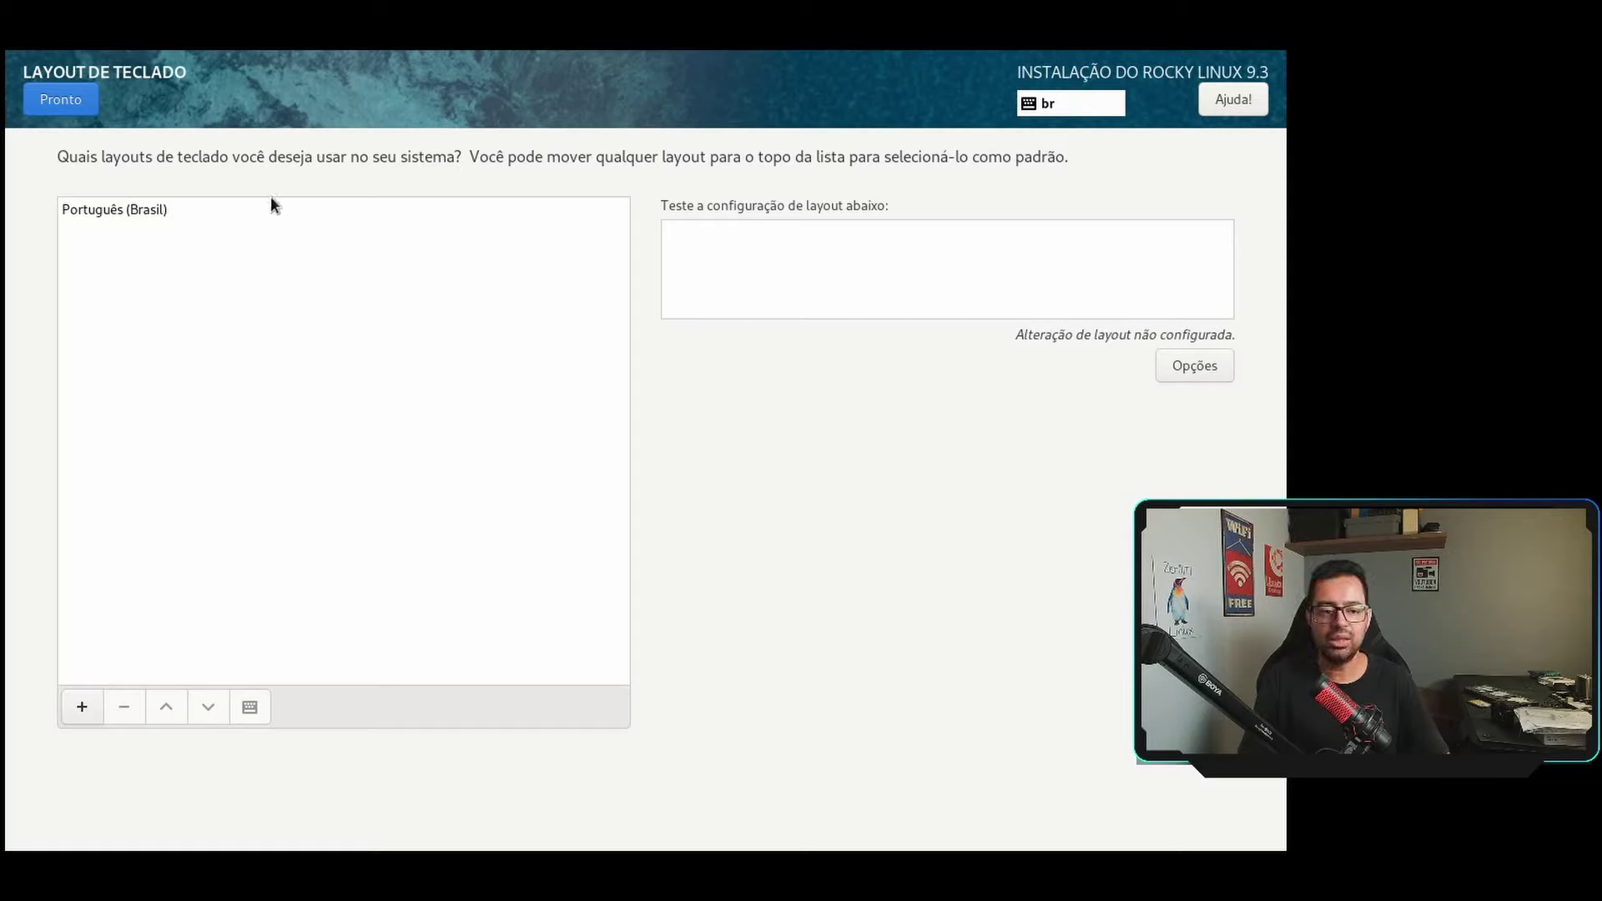
left_click(37, 100)
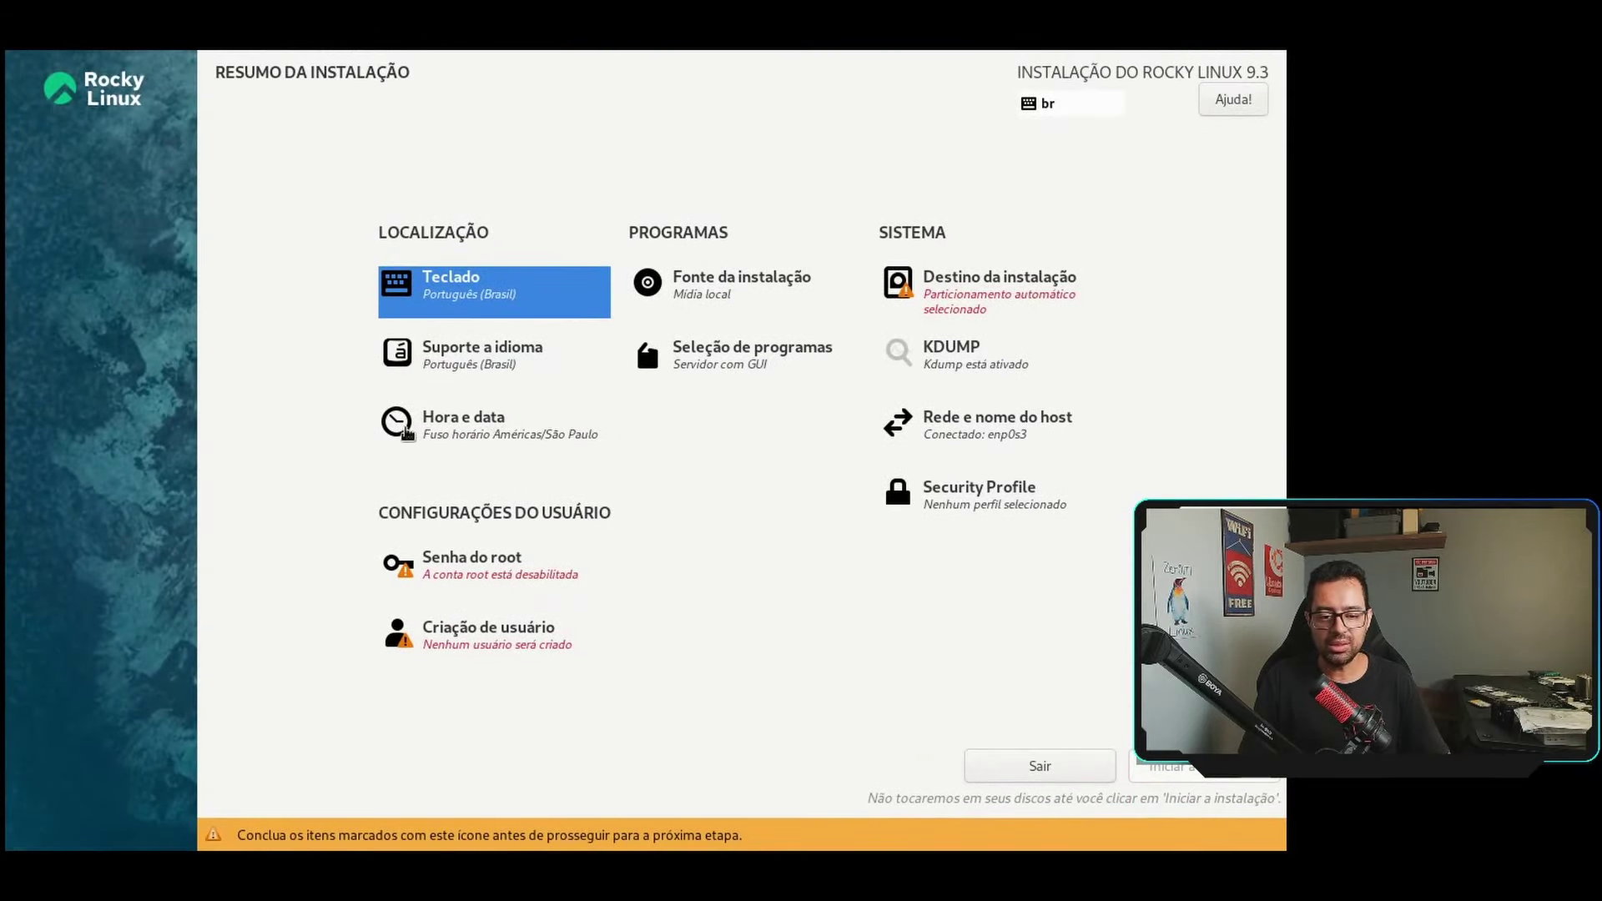
left_click(466, 431)
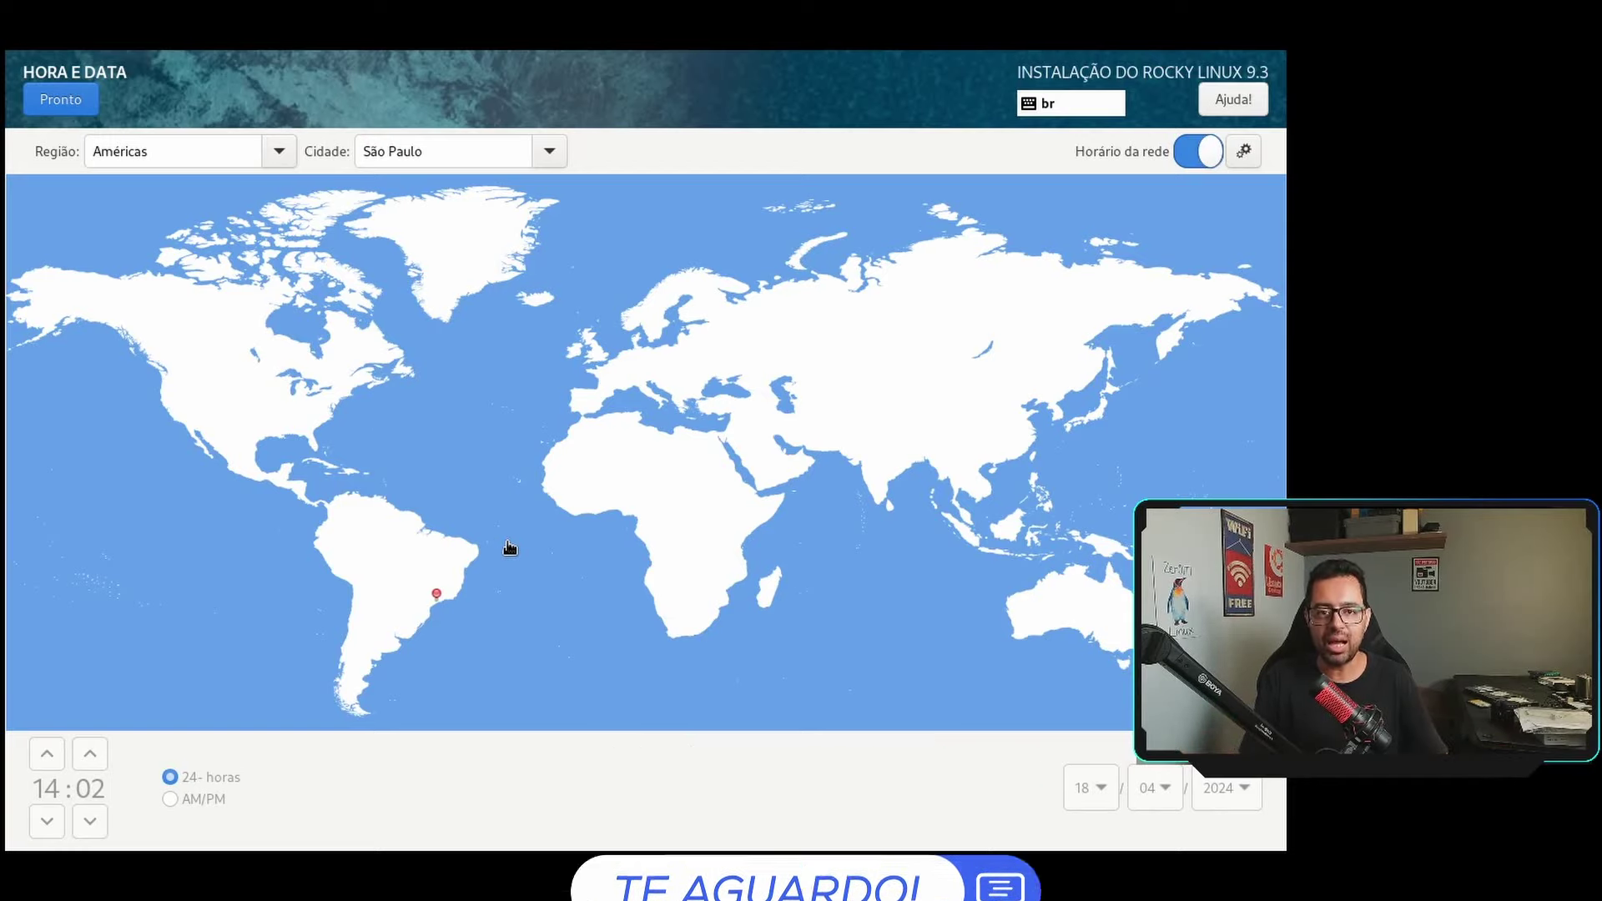
left_click(51, 99)
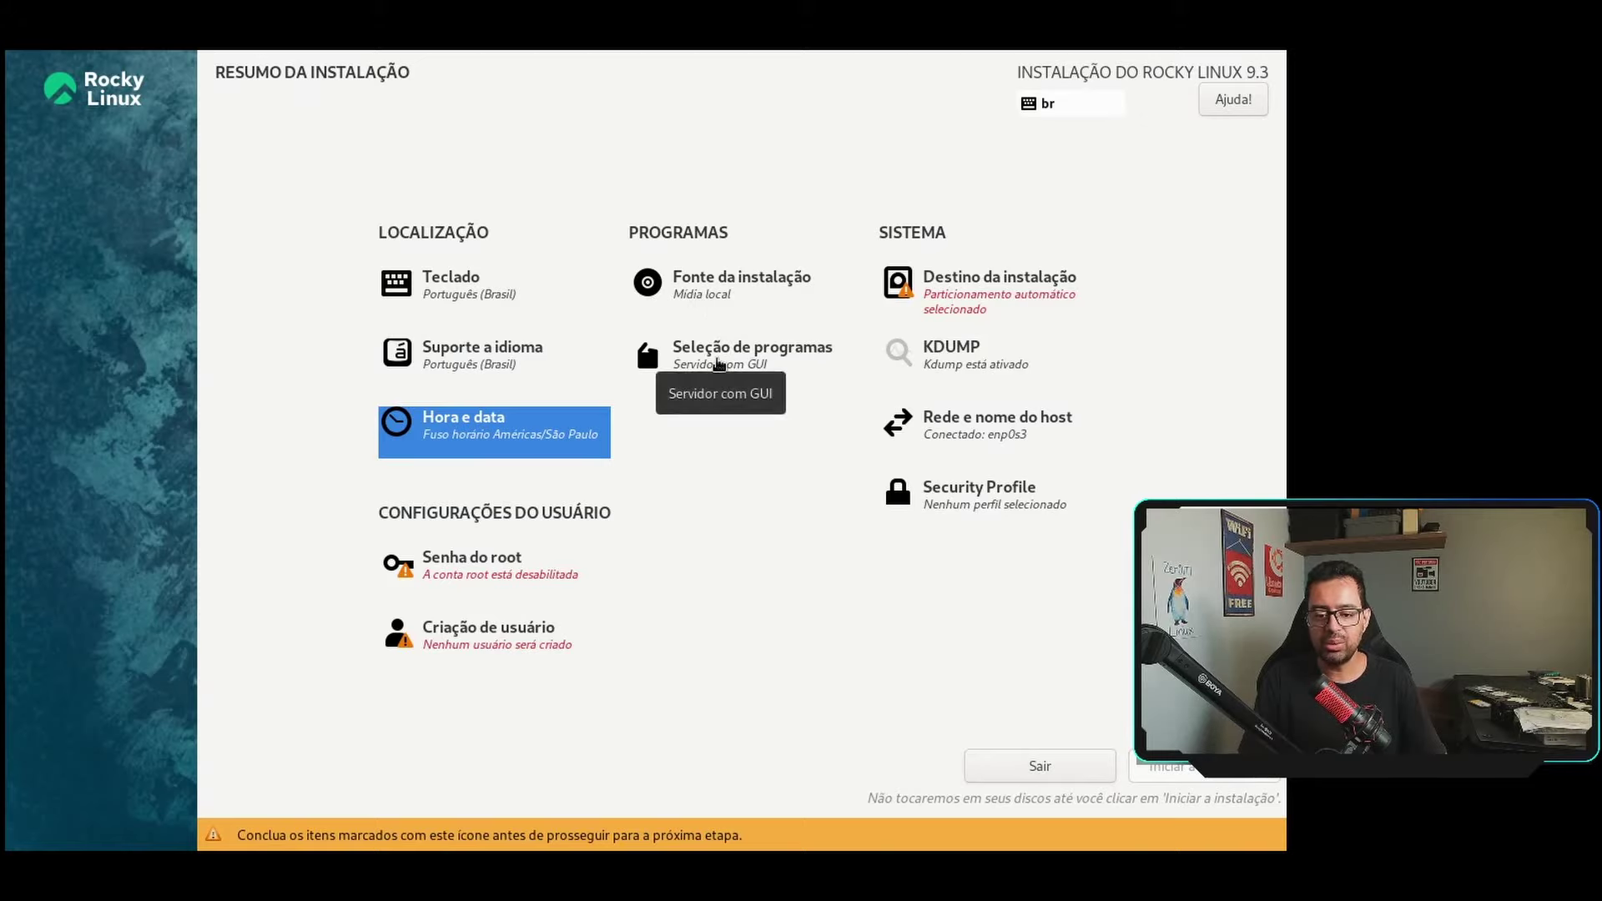
Select Server under Ambiente Base in Software Selection and confirm.
left_click(719, 364)
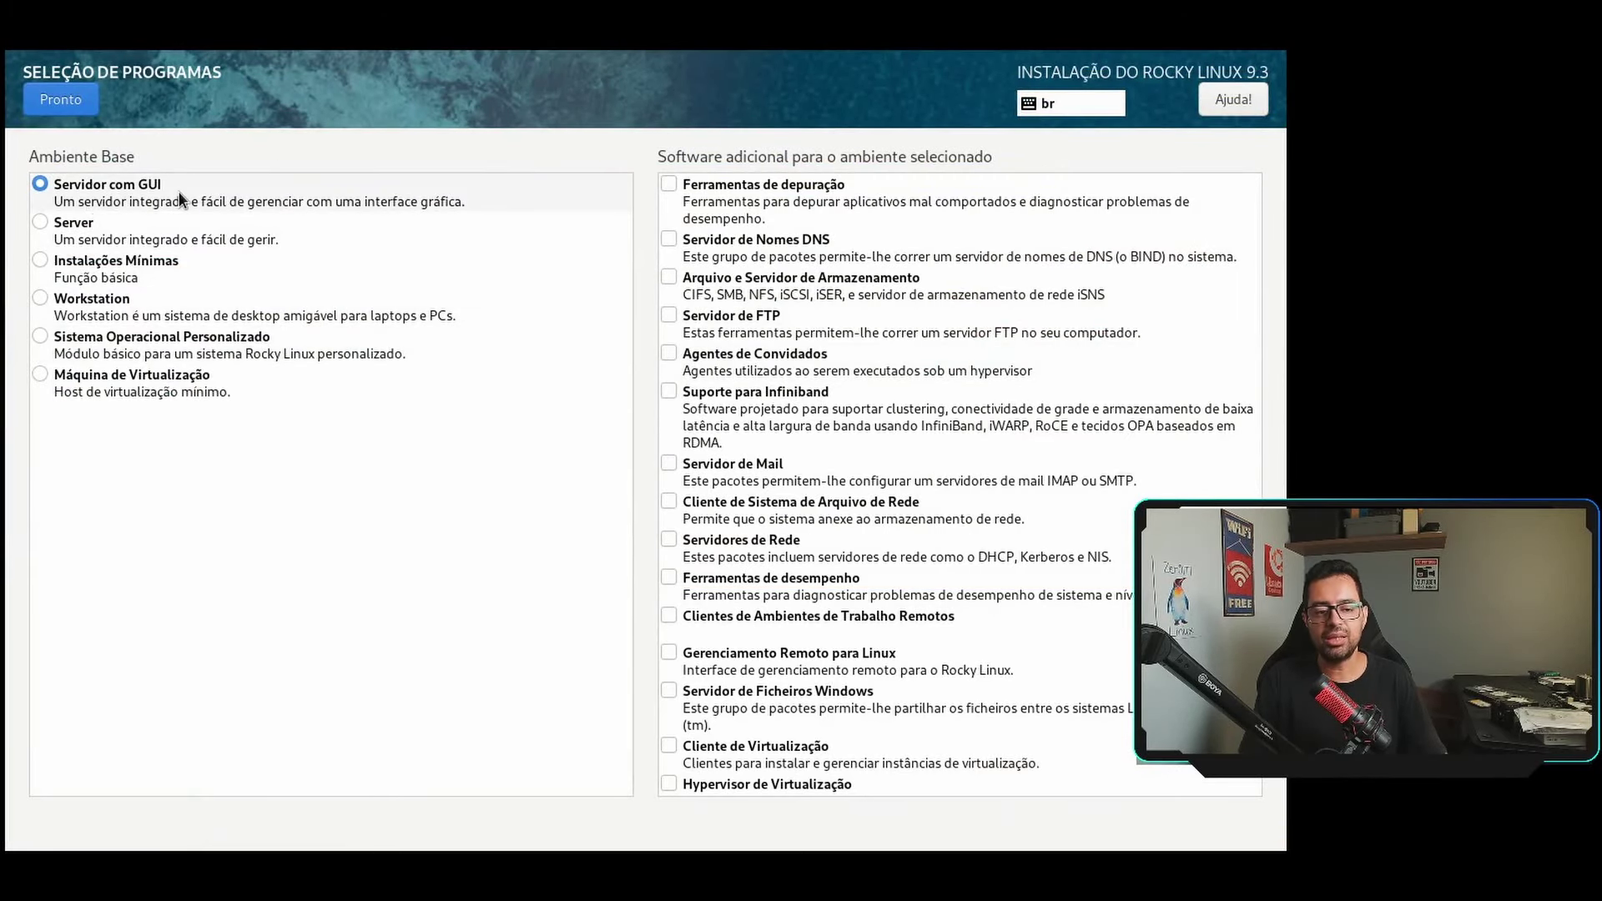
left_click(67, 230)
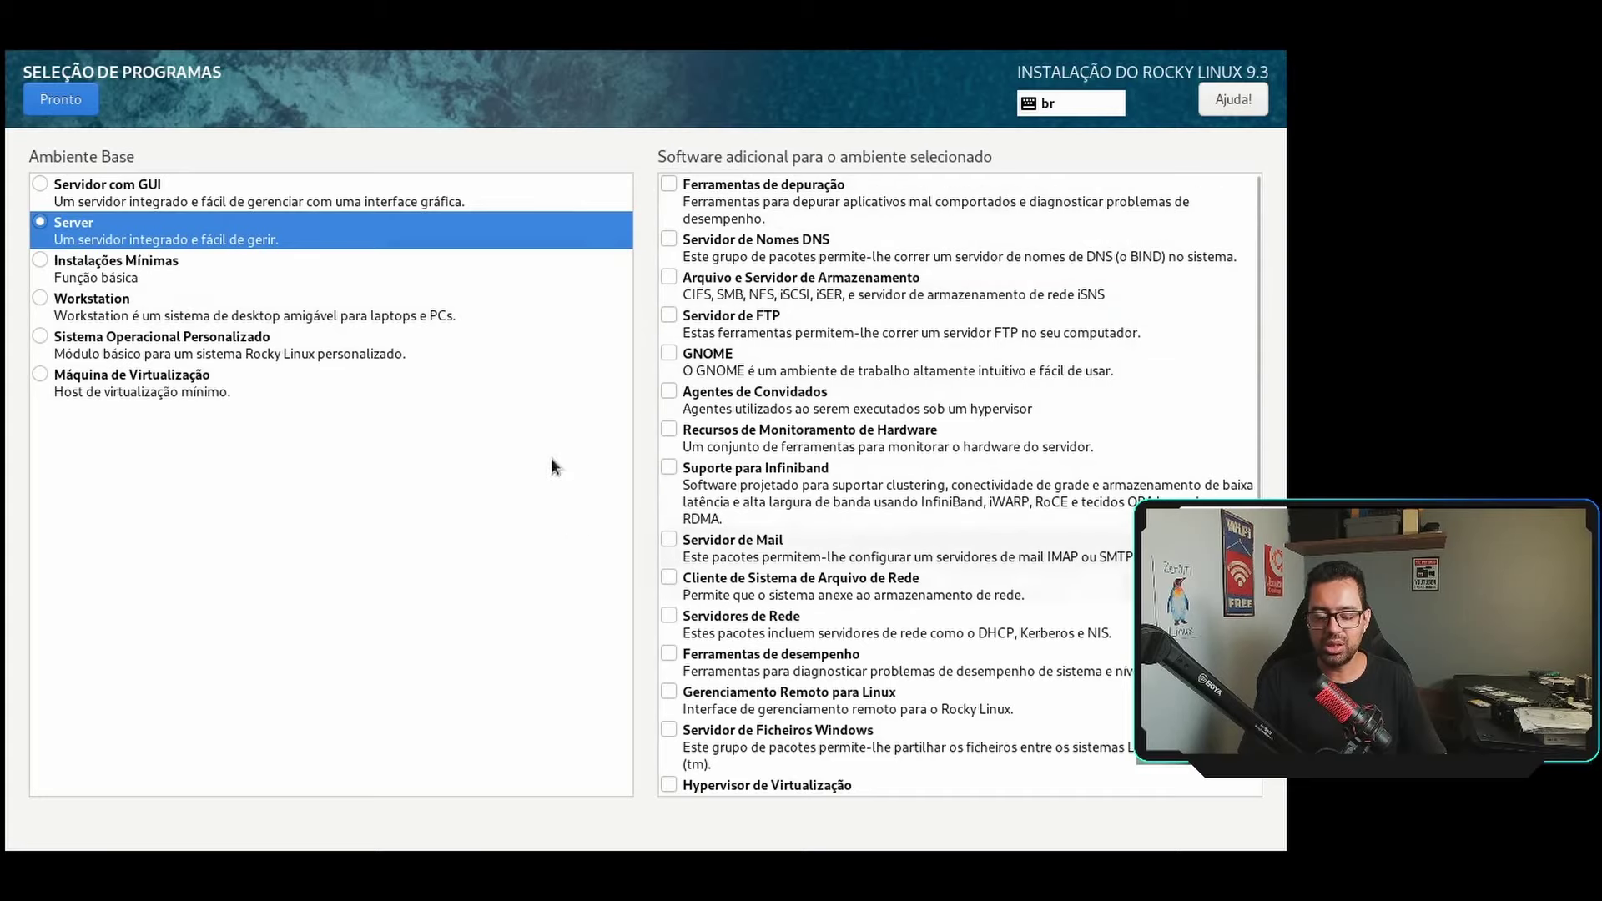
scroll(987, 314, "down", 10)
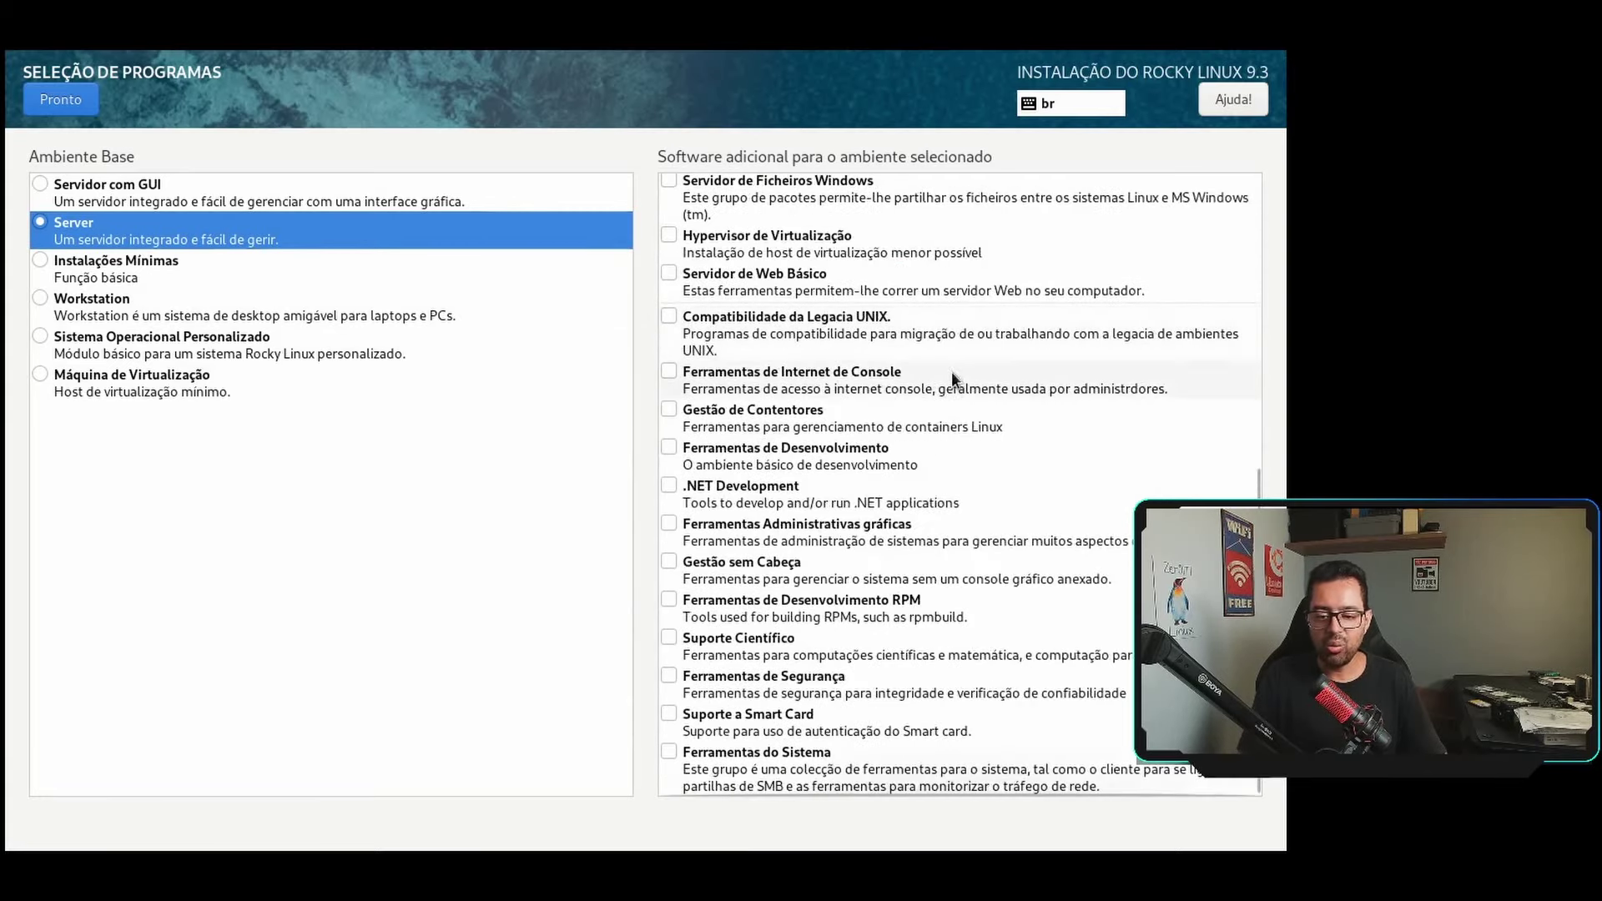
scroll(891, 659, "up", 10)
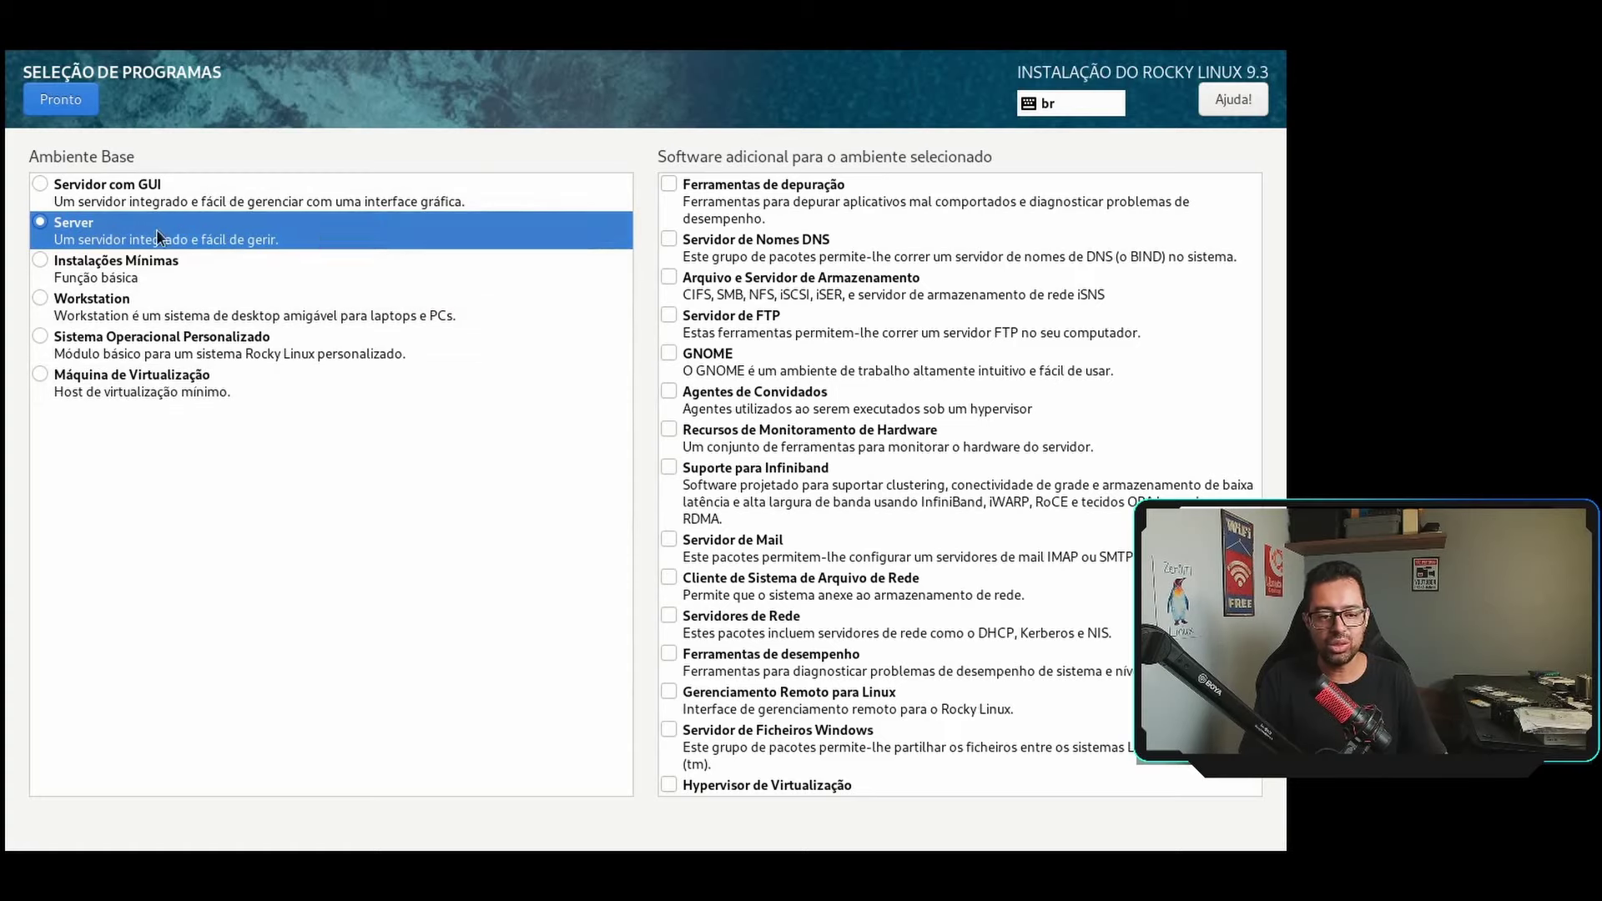
left_click(68, 99)
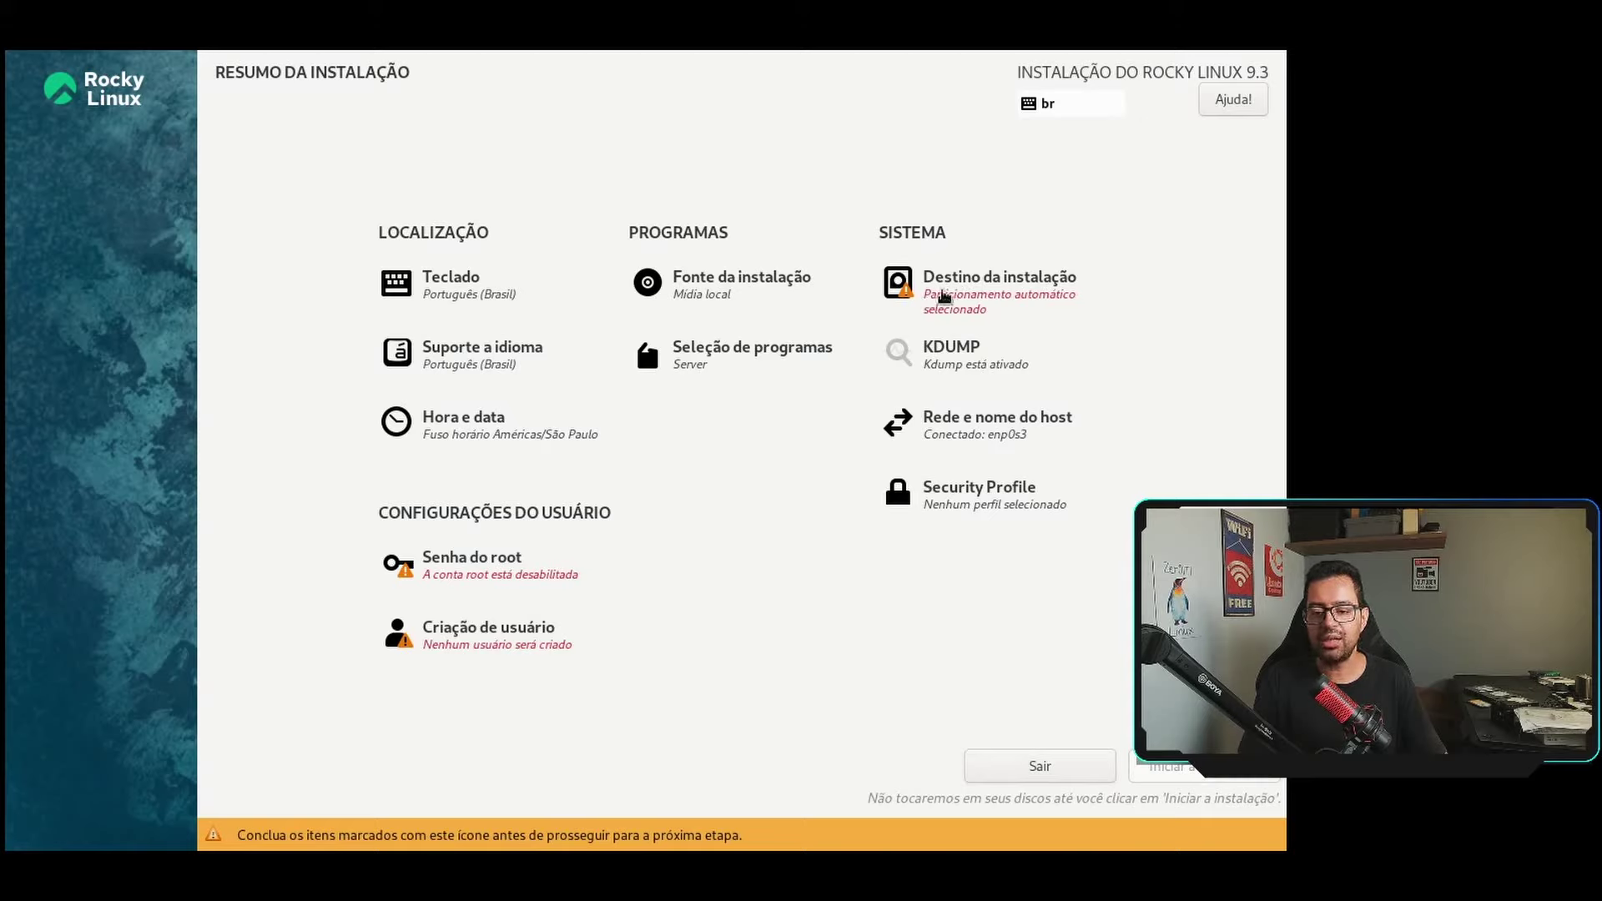
Choose custom storage configuration for the 30 GiB disk with the Standard Partition scheme.
left_click(942, 297)
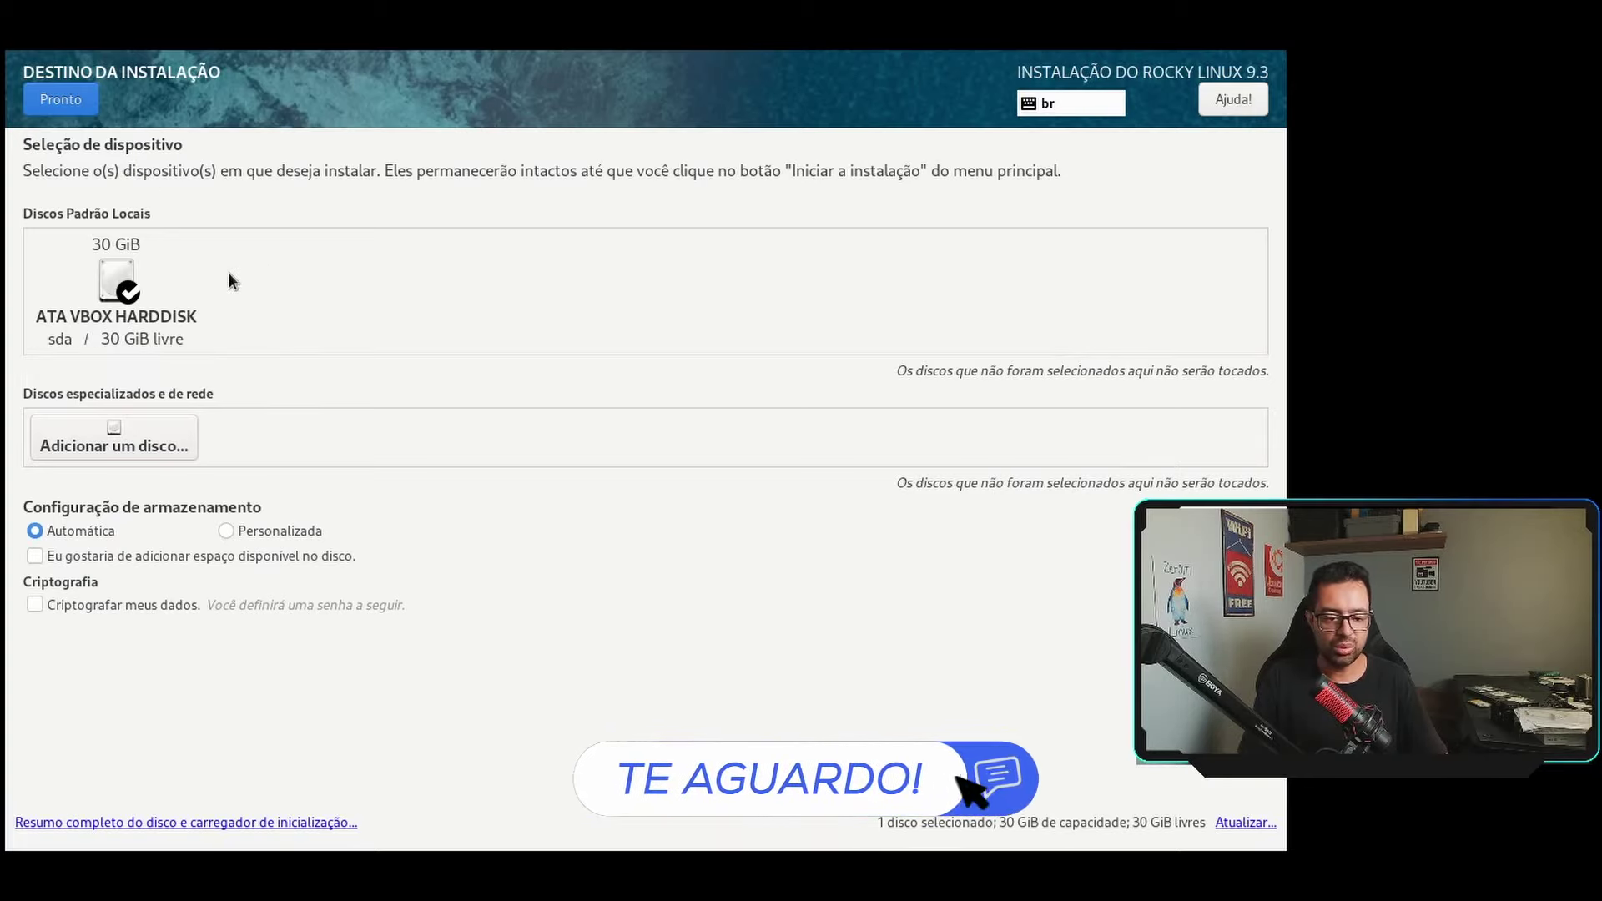
left_click(227, 532)
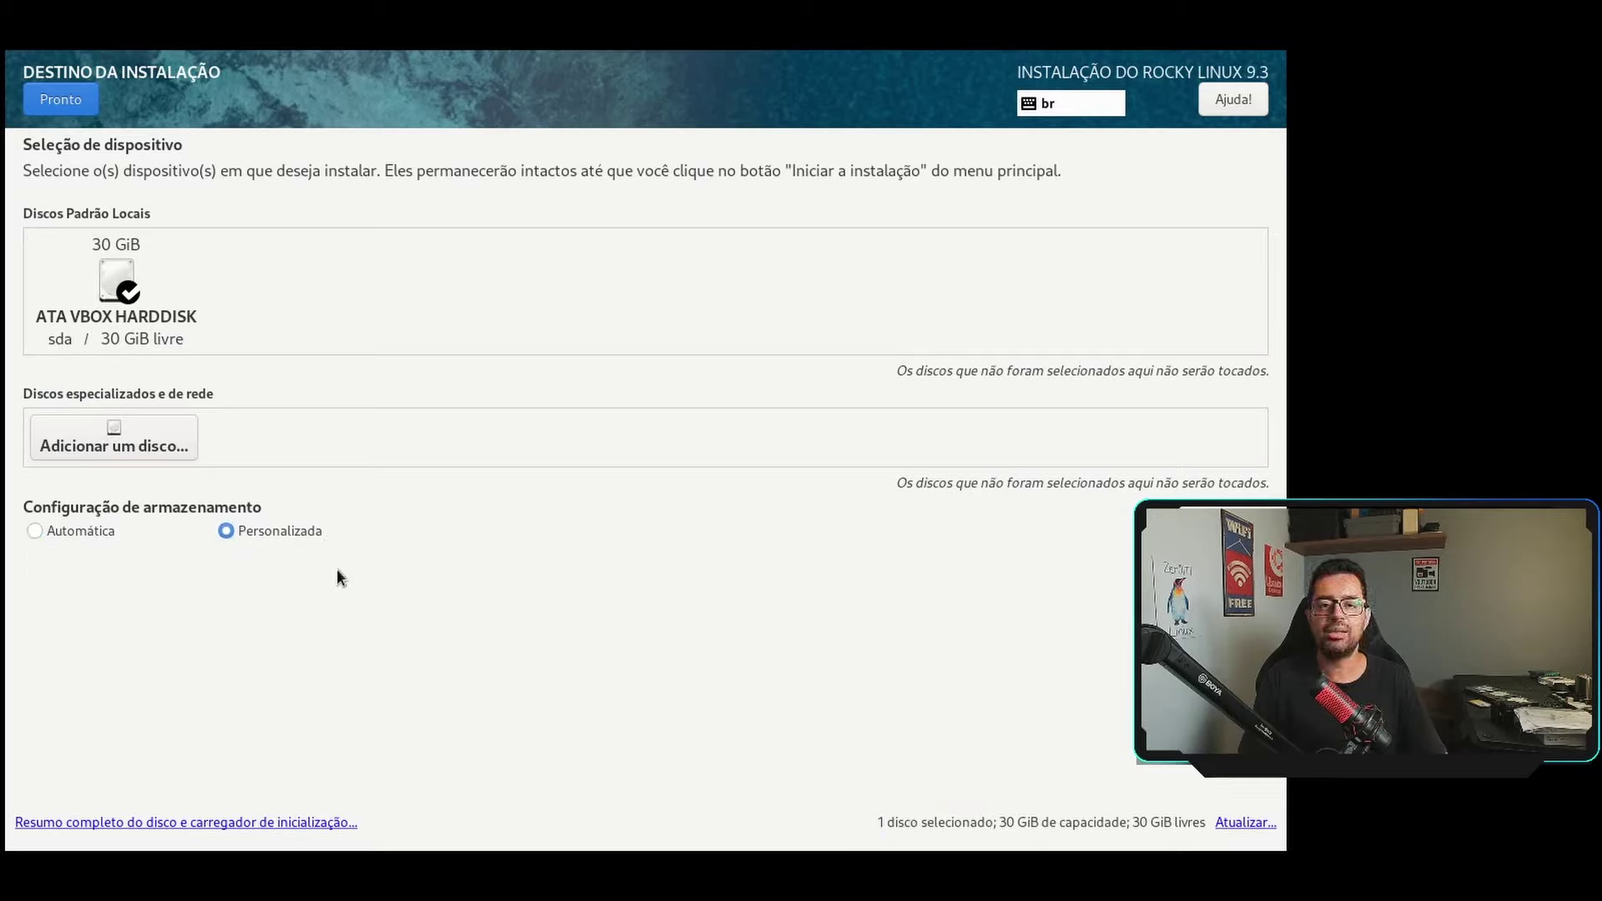
left_click(60, 98)
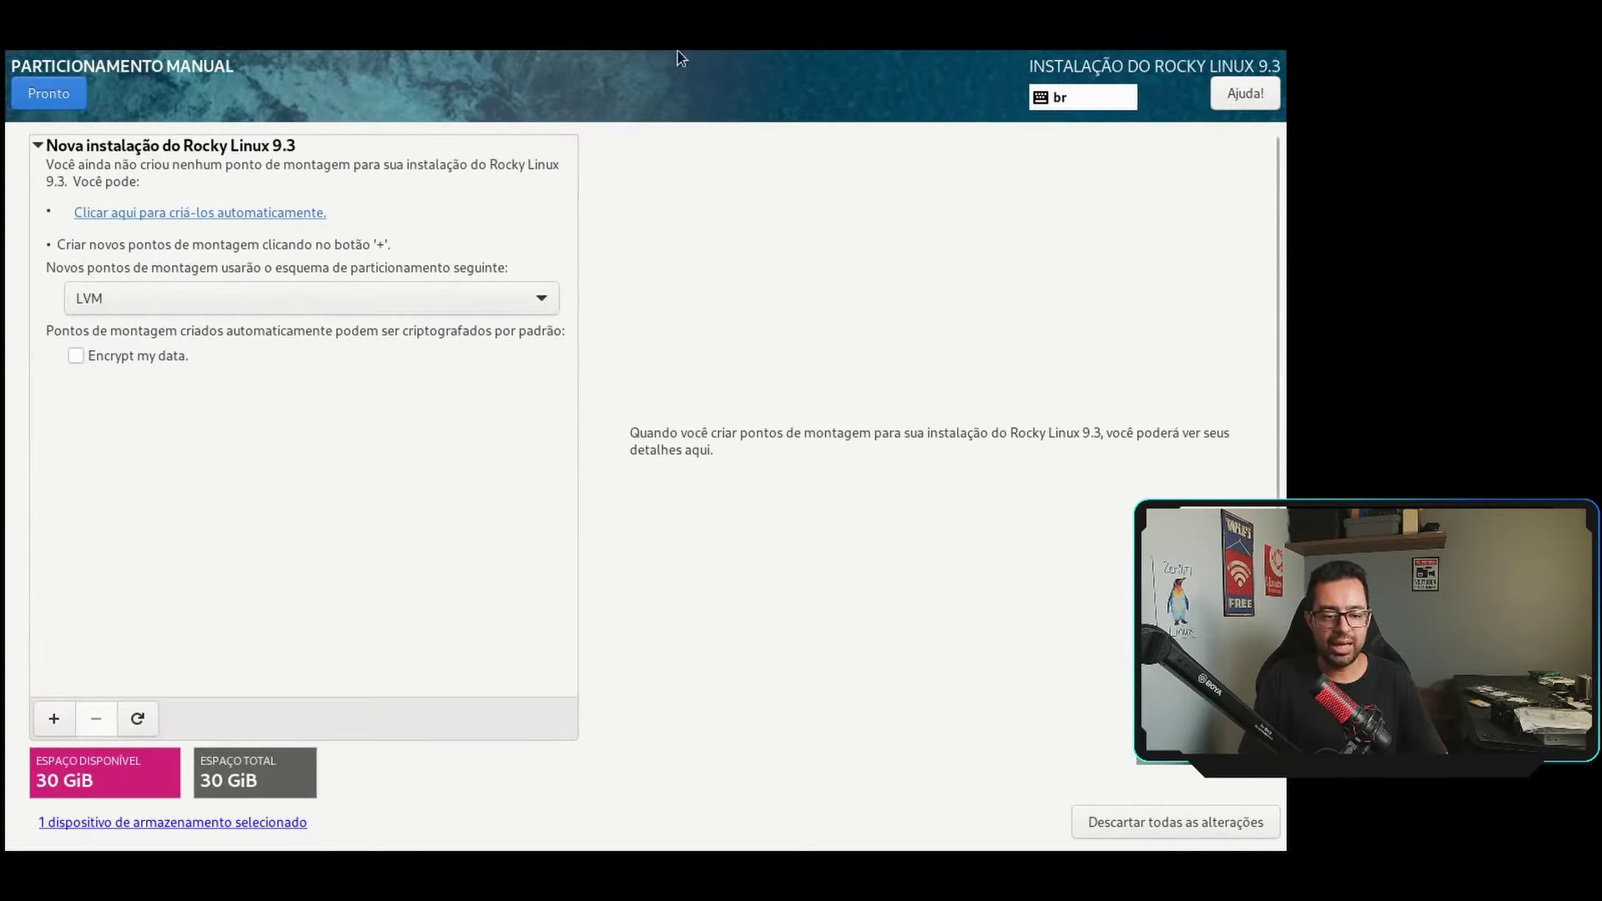
left_click(277, 300)
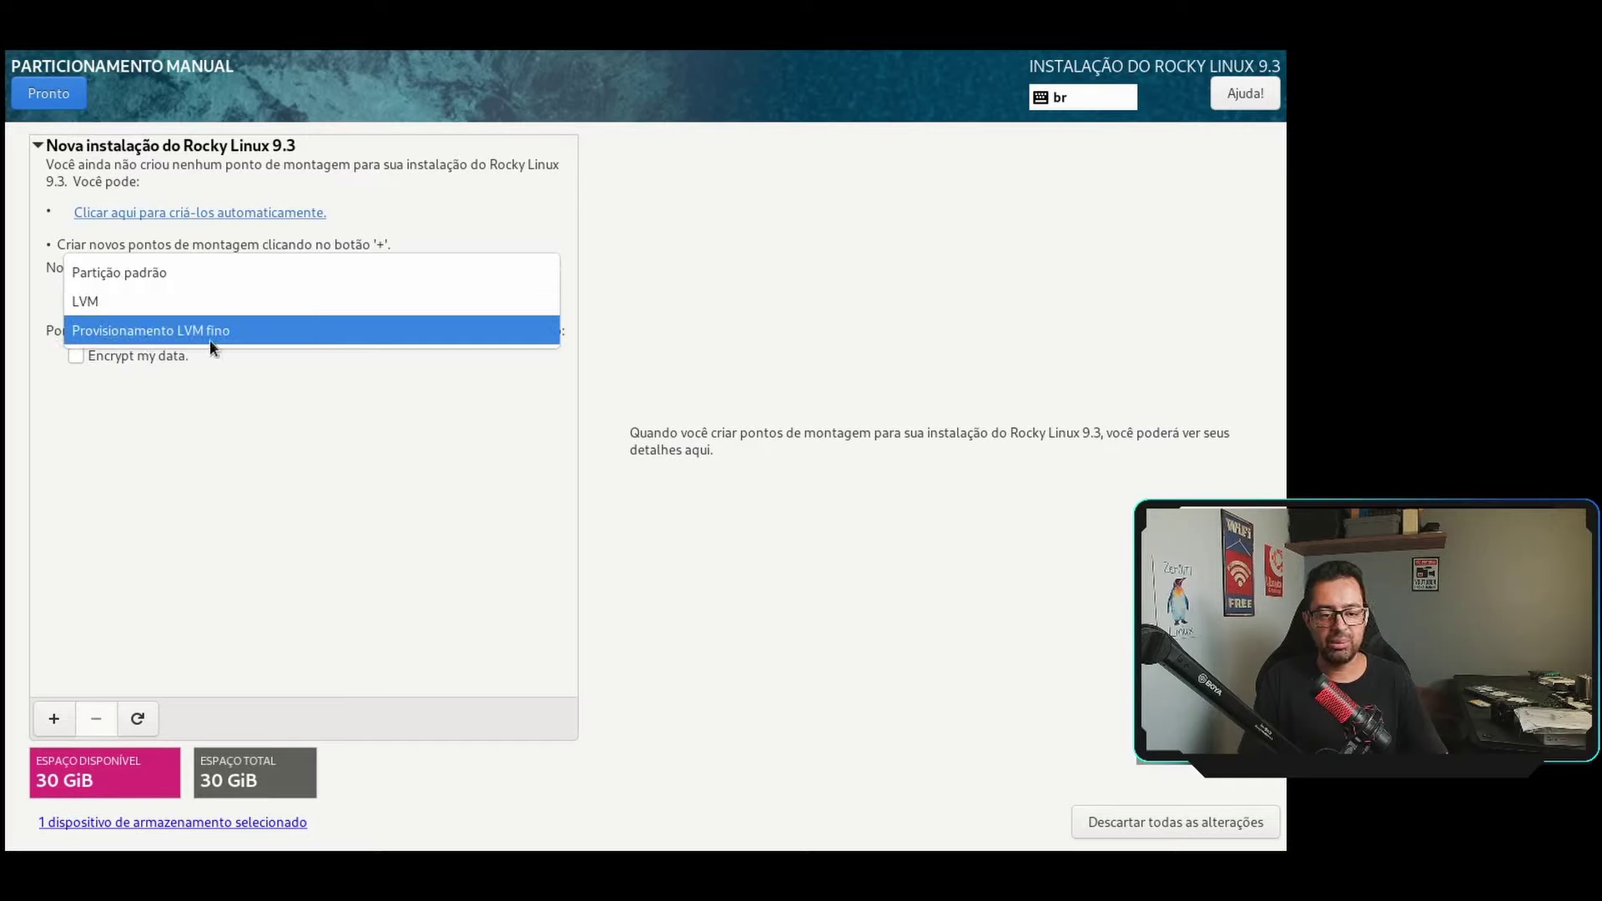
left_click(146, 275)
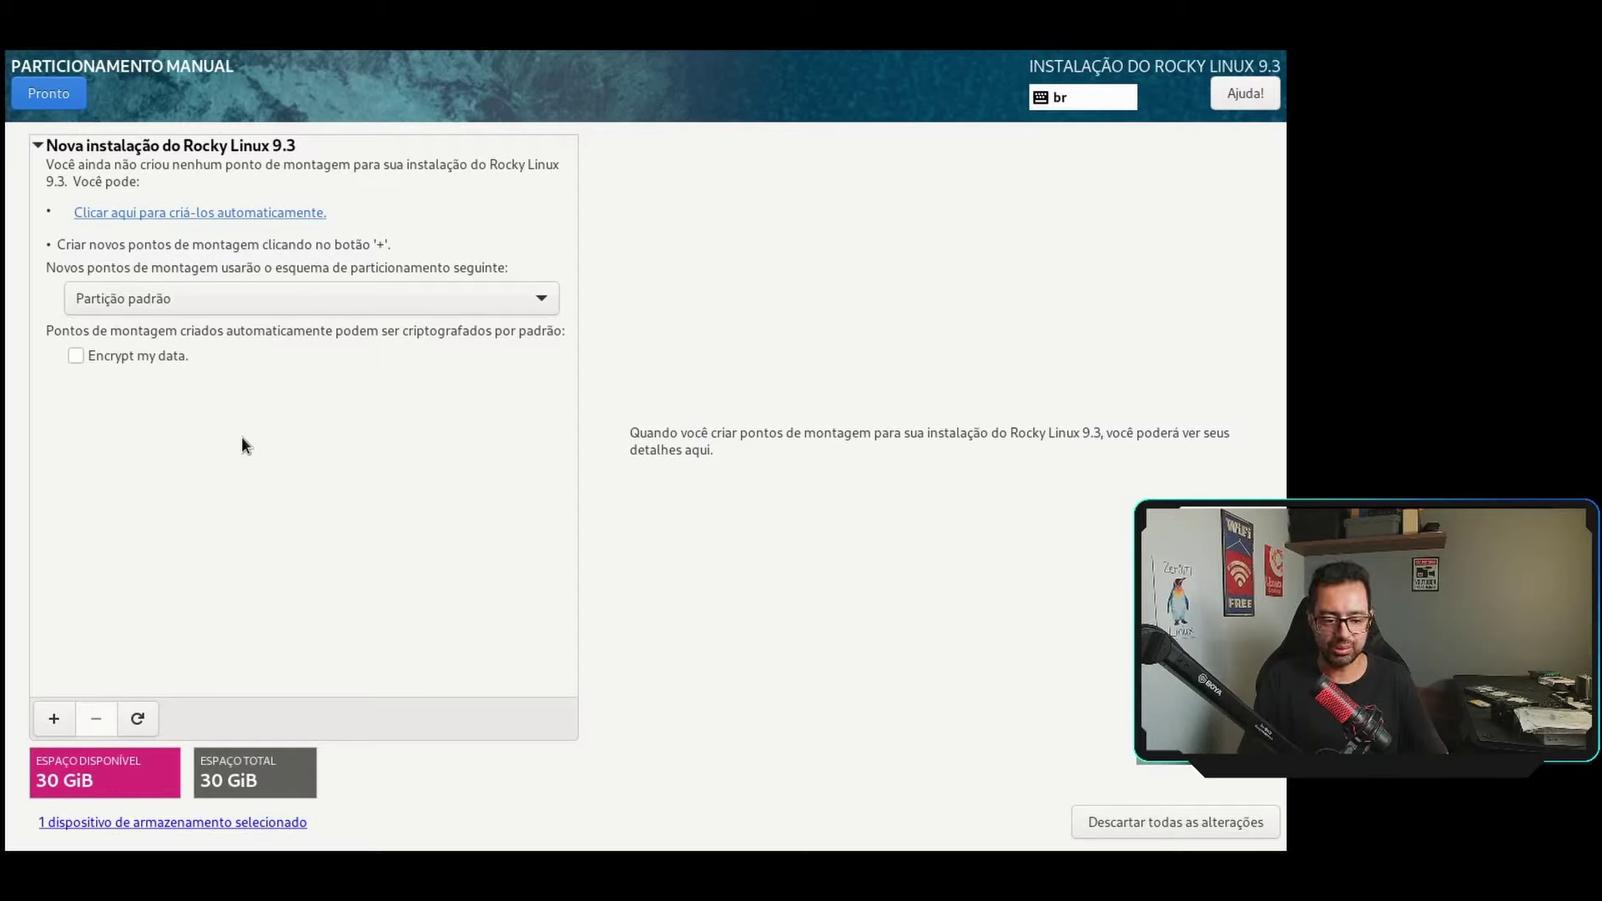
Add a /boot/efi mount point with capacity 1.
left_click(55, 718)
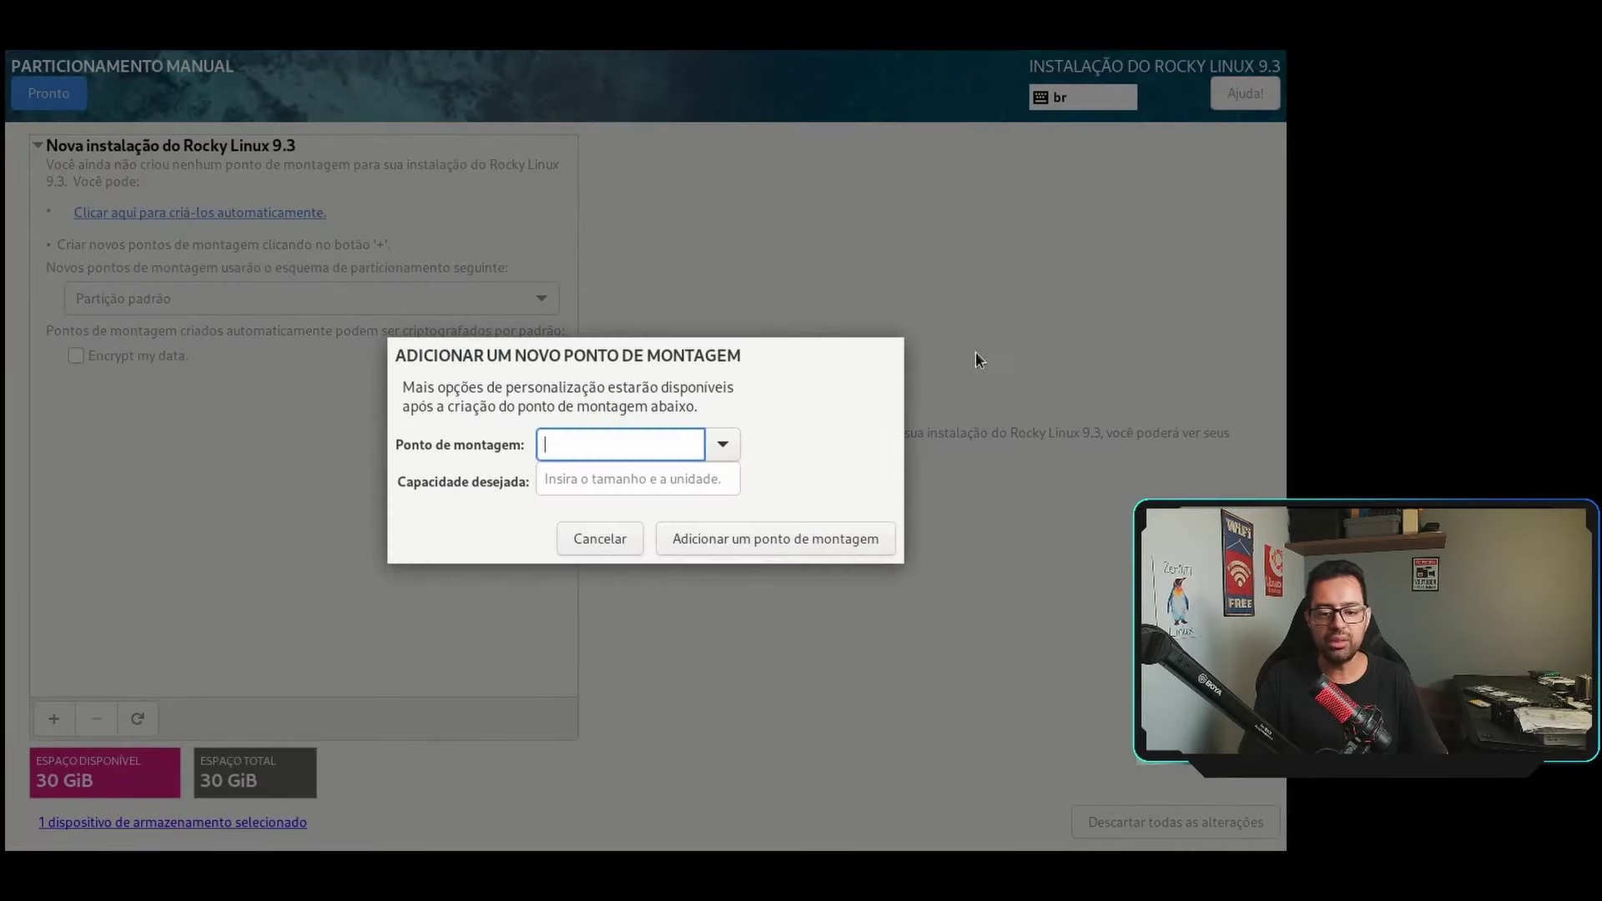
left_click(721, 444)
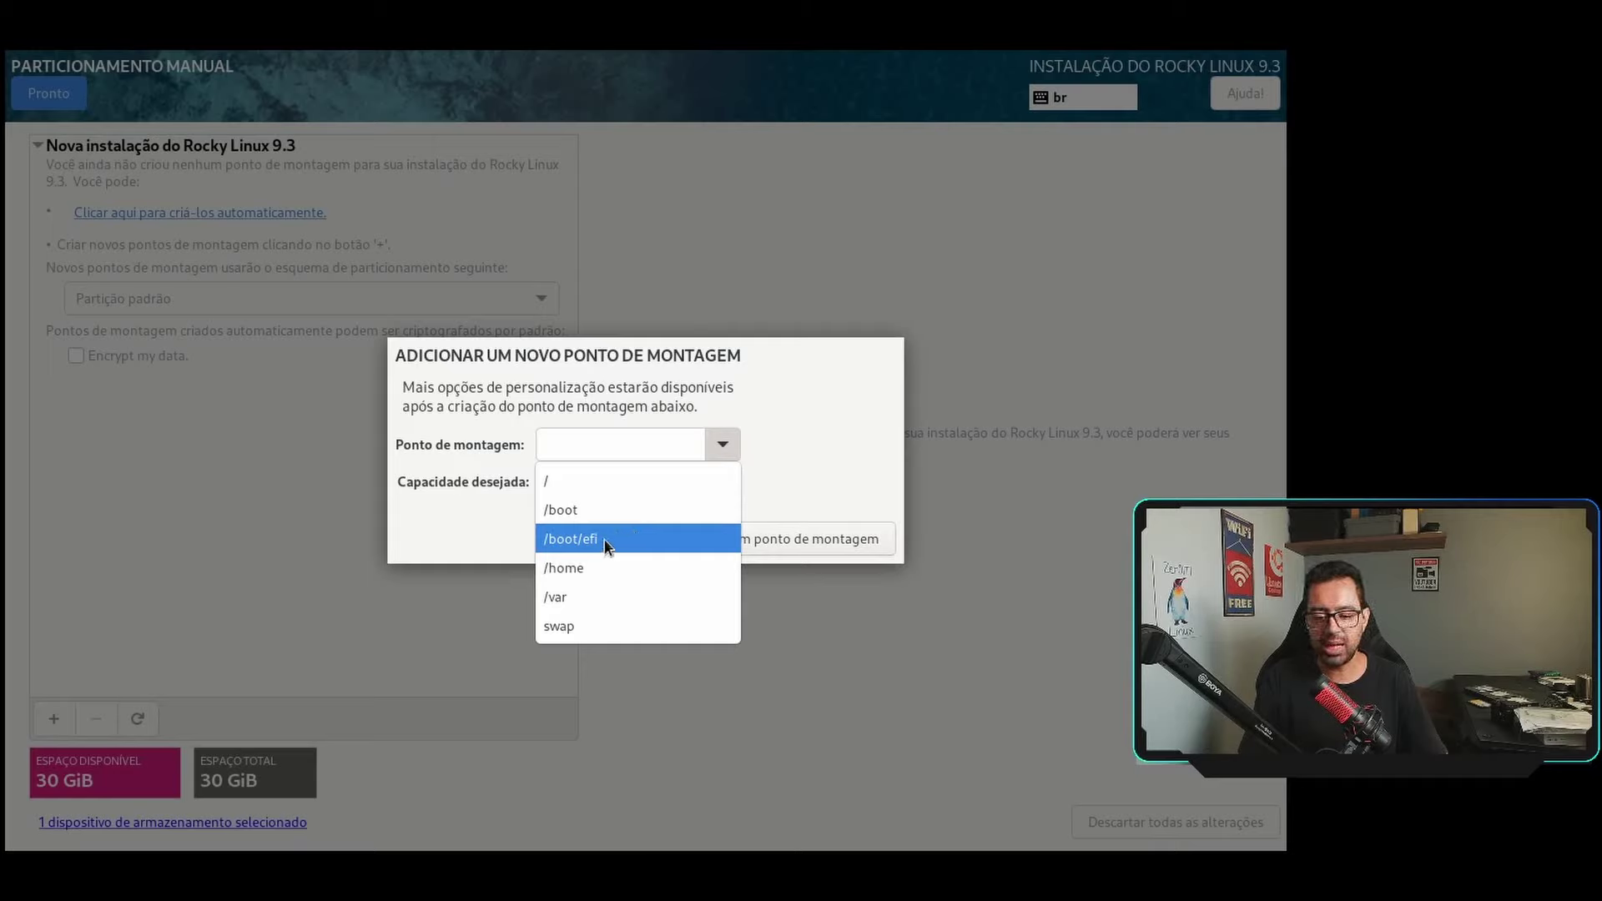
left_click(603, 538)
left_click(610, 480)
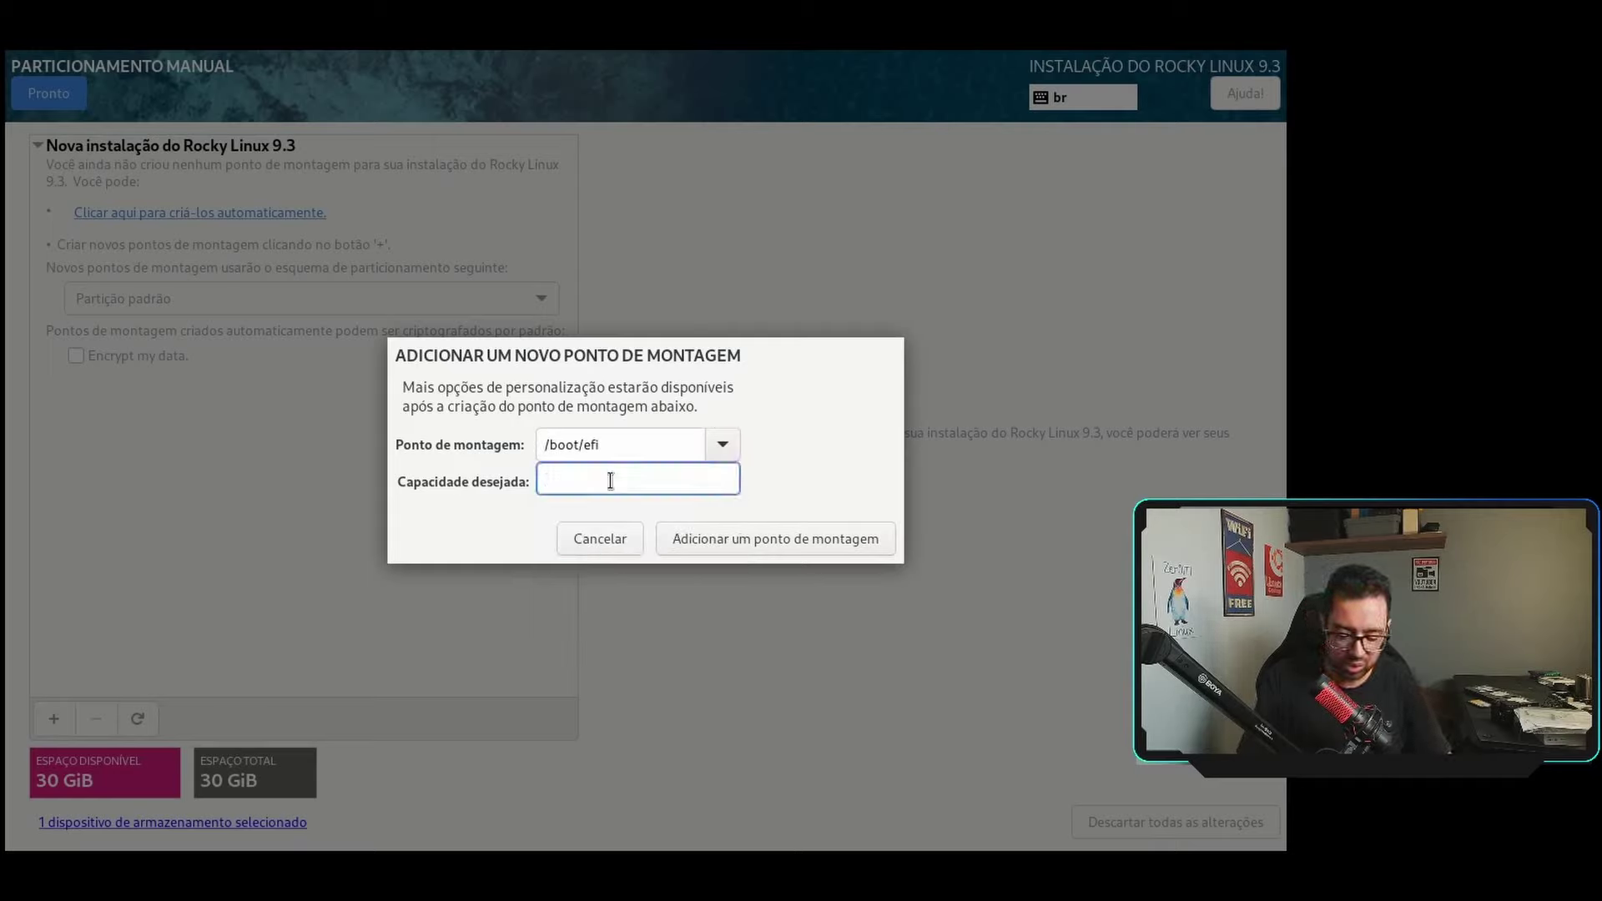
type("1GB")
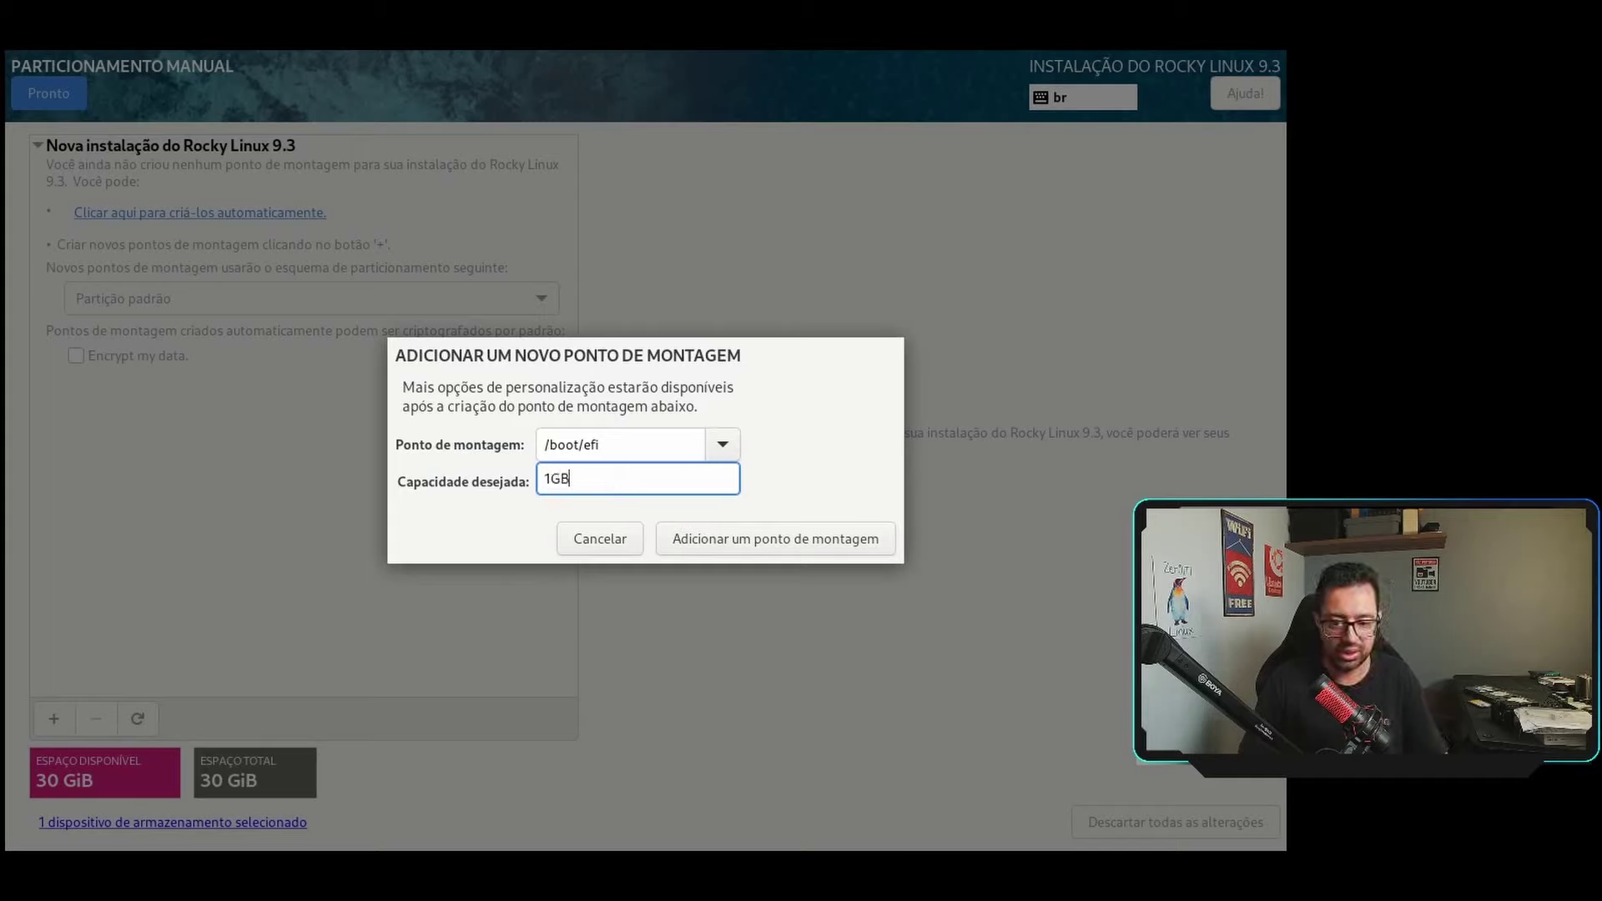
left_click(713, 541)
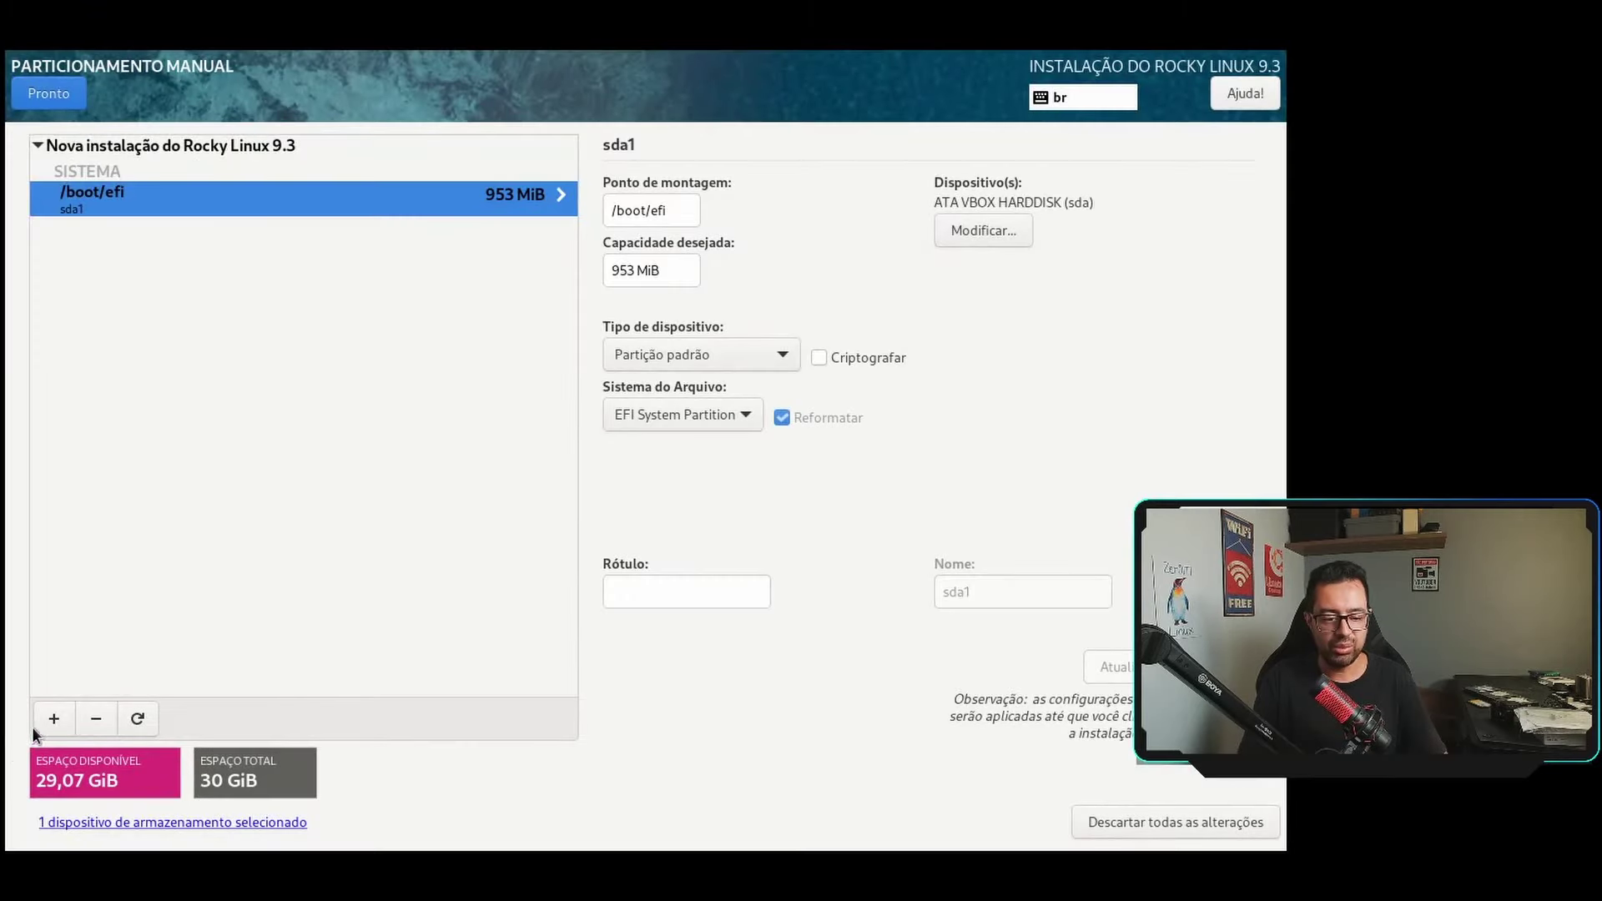
Add a 1GB /boot mount point and keep xfs as its file system.
left_click(52, 718)
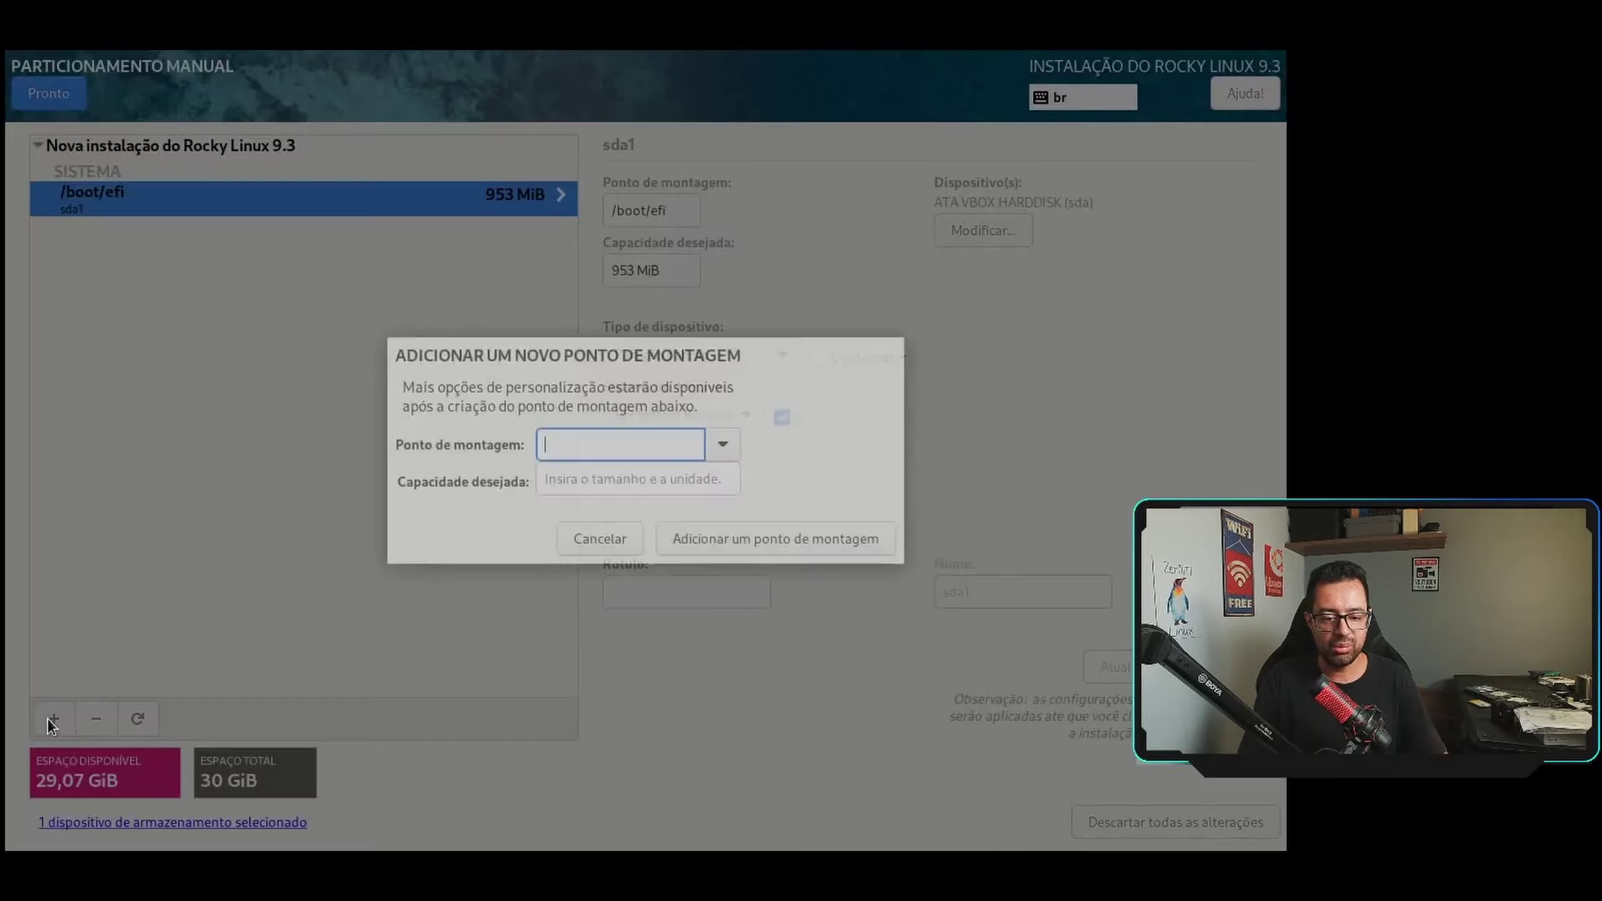
left_click(721, 444)
left_click(587, 509)
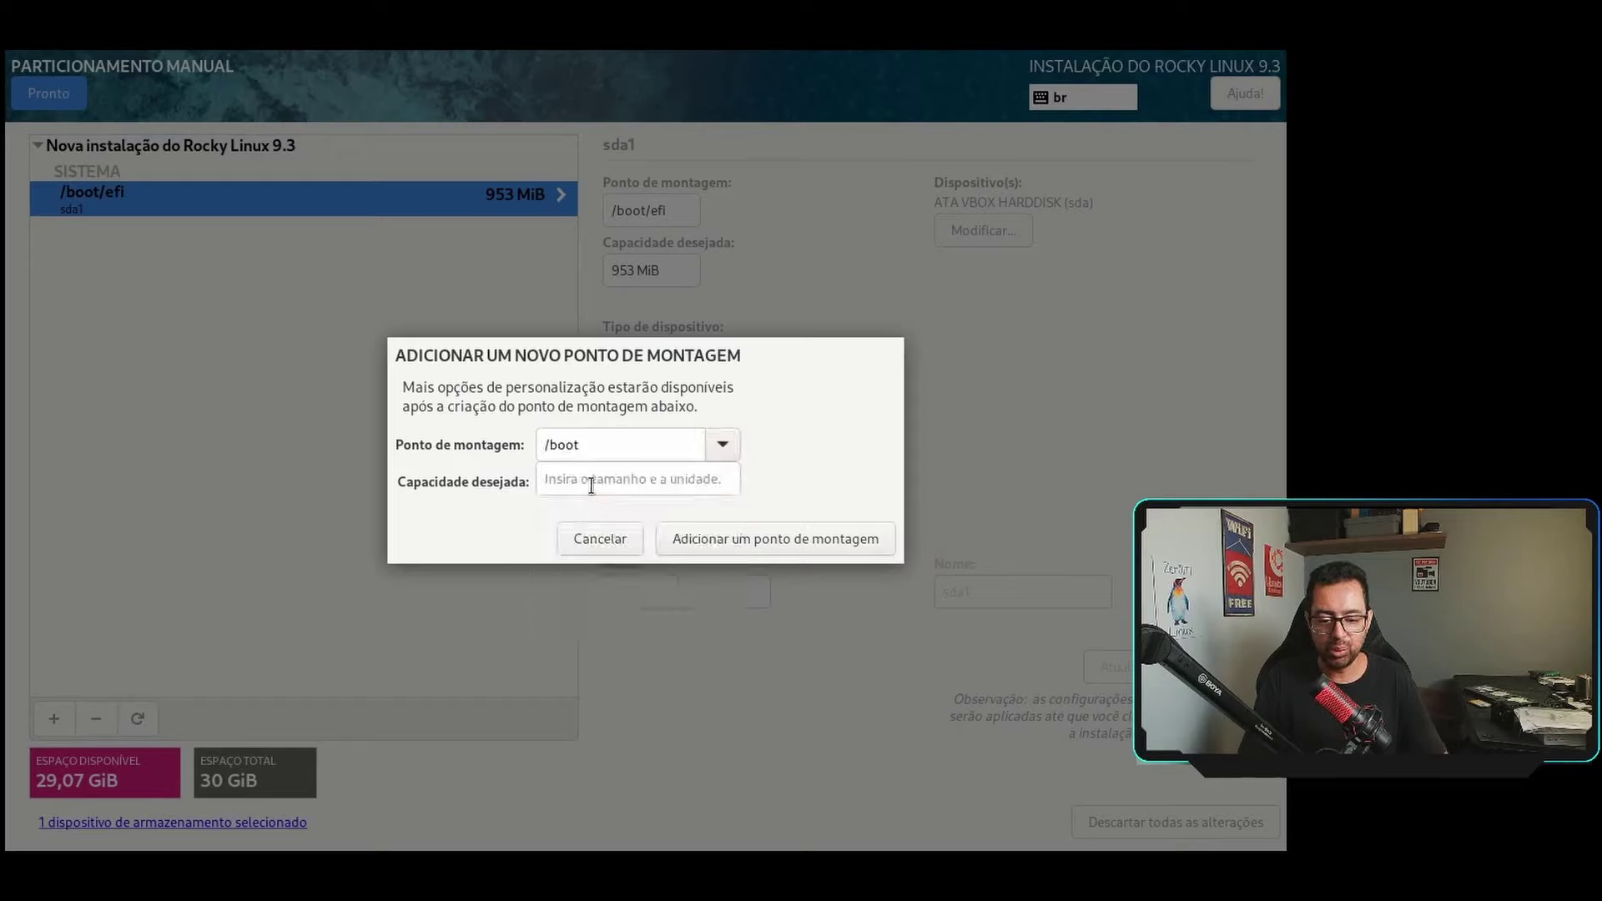
left_click(596, 482)
type("1GB")
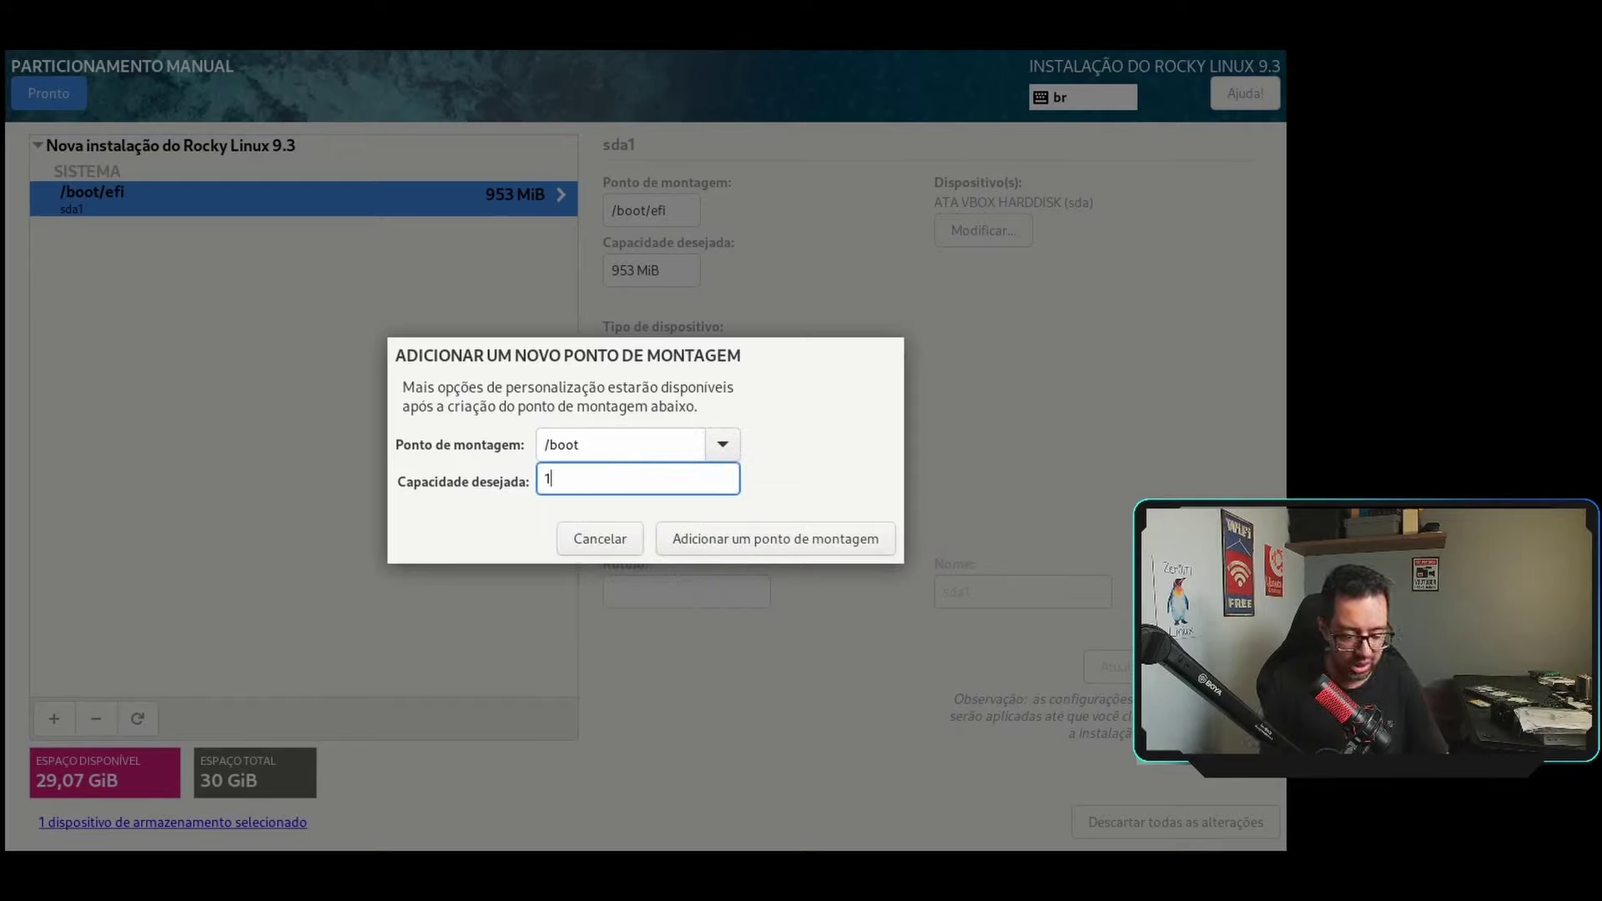
left_click(745, 543)
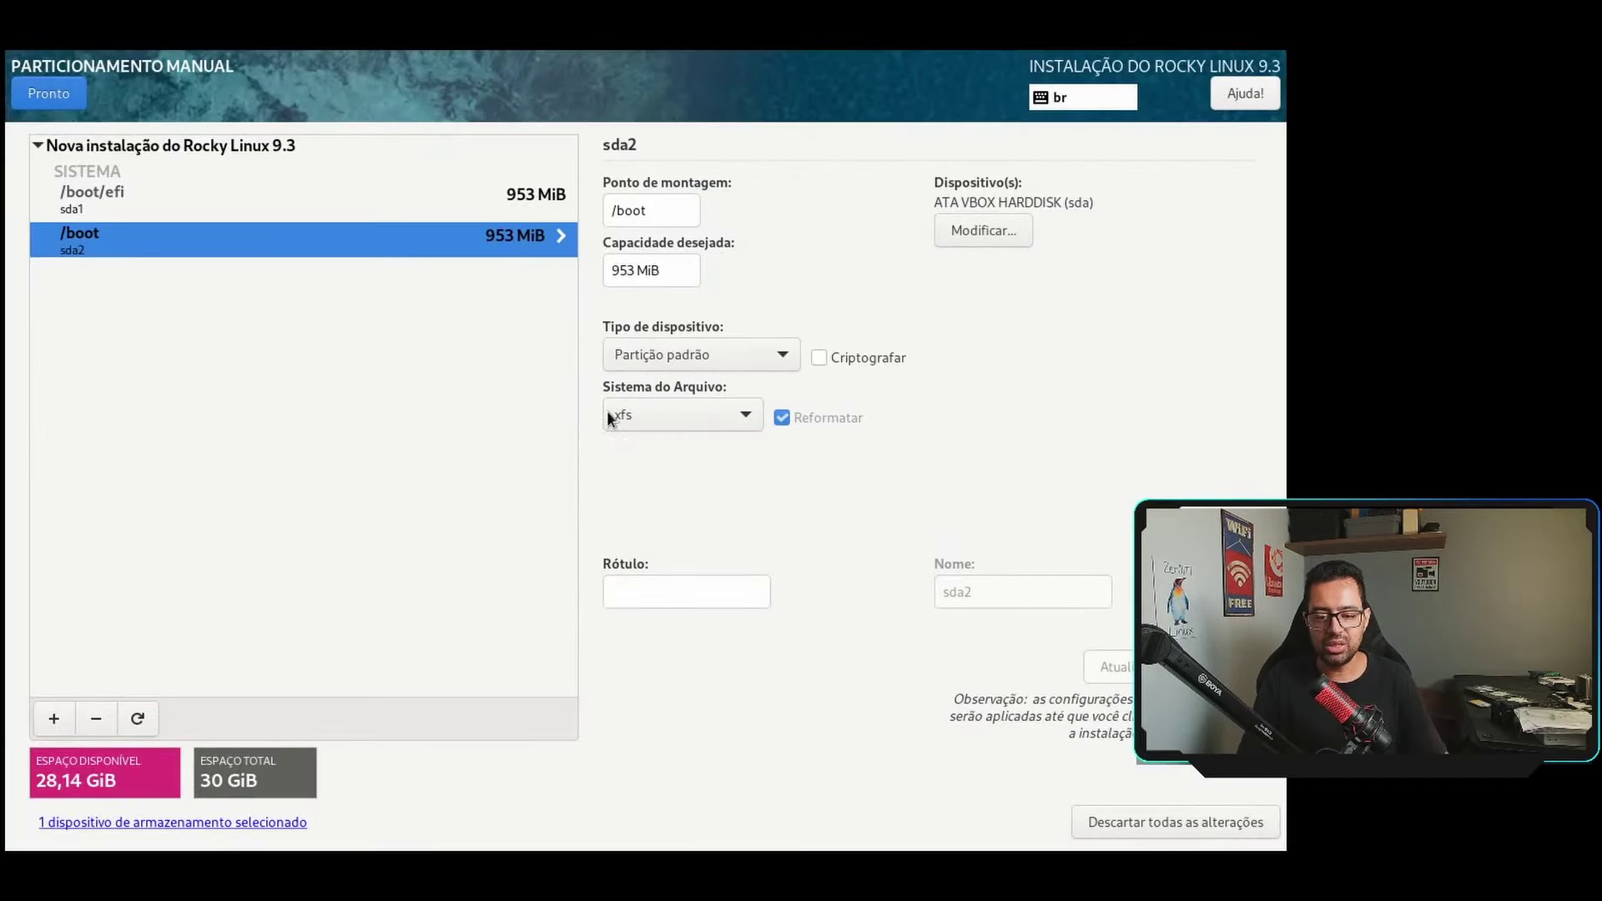
left_click(742, 412)
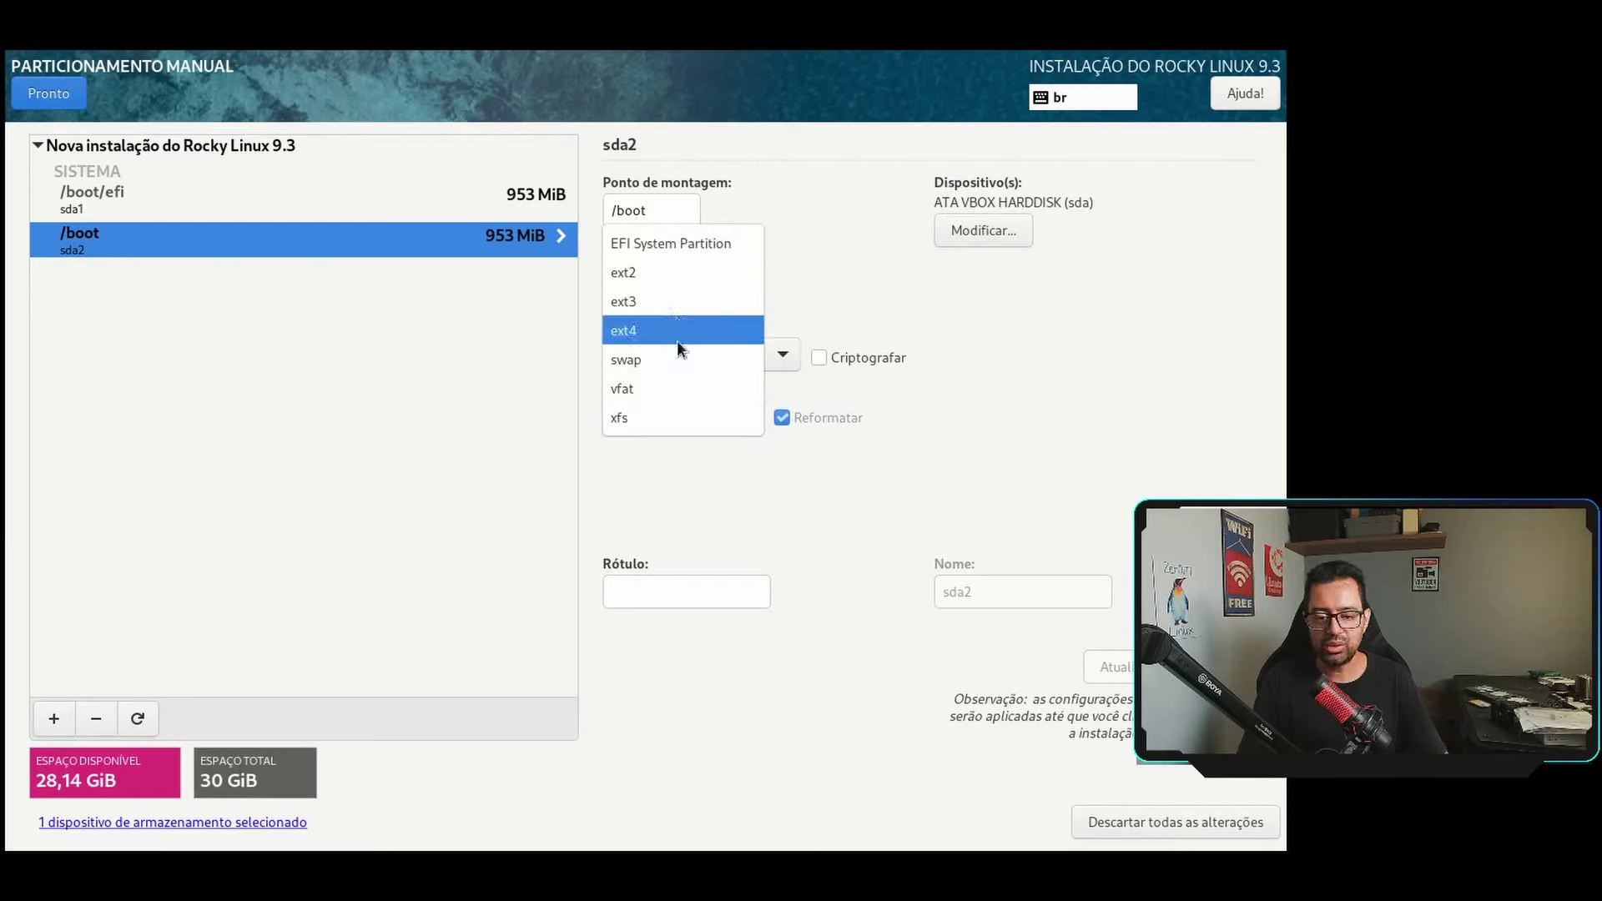
left_click(663, 412)
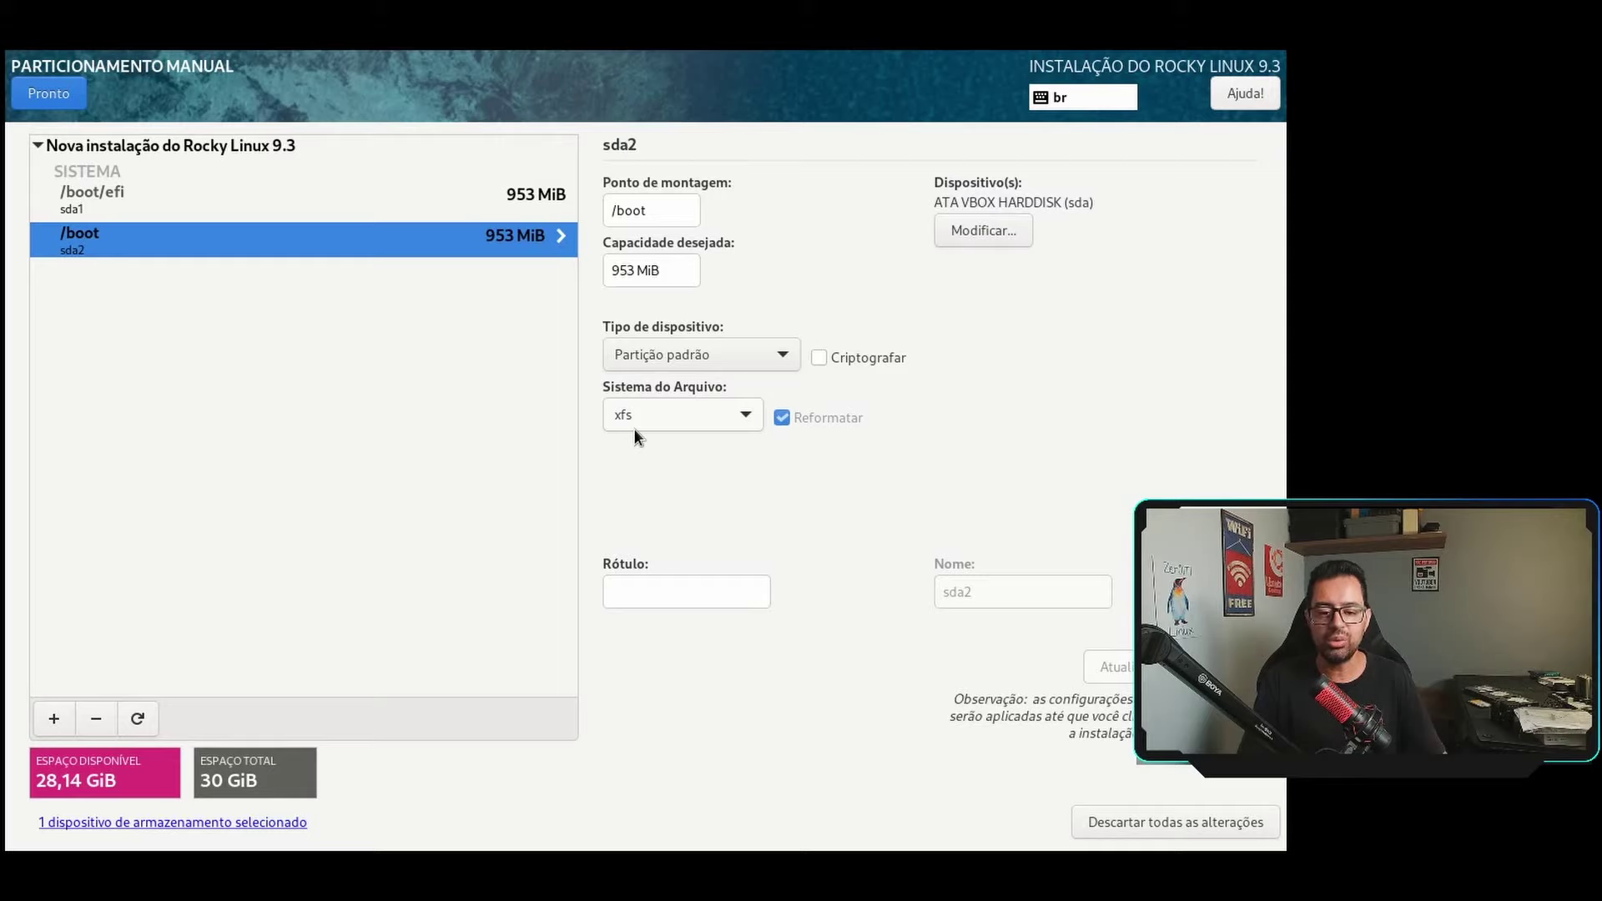
left_click(53, 719)
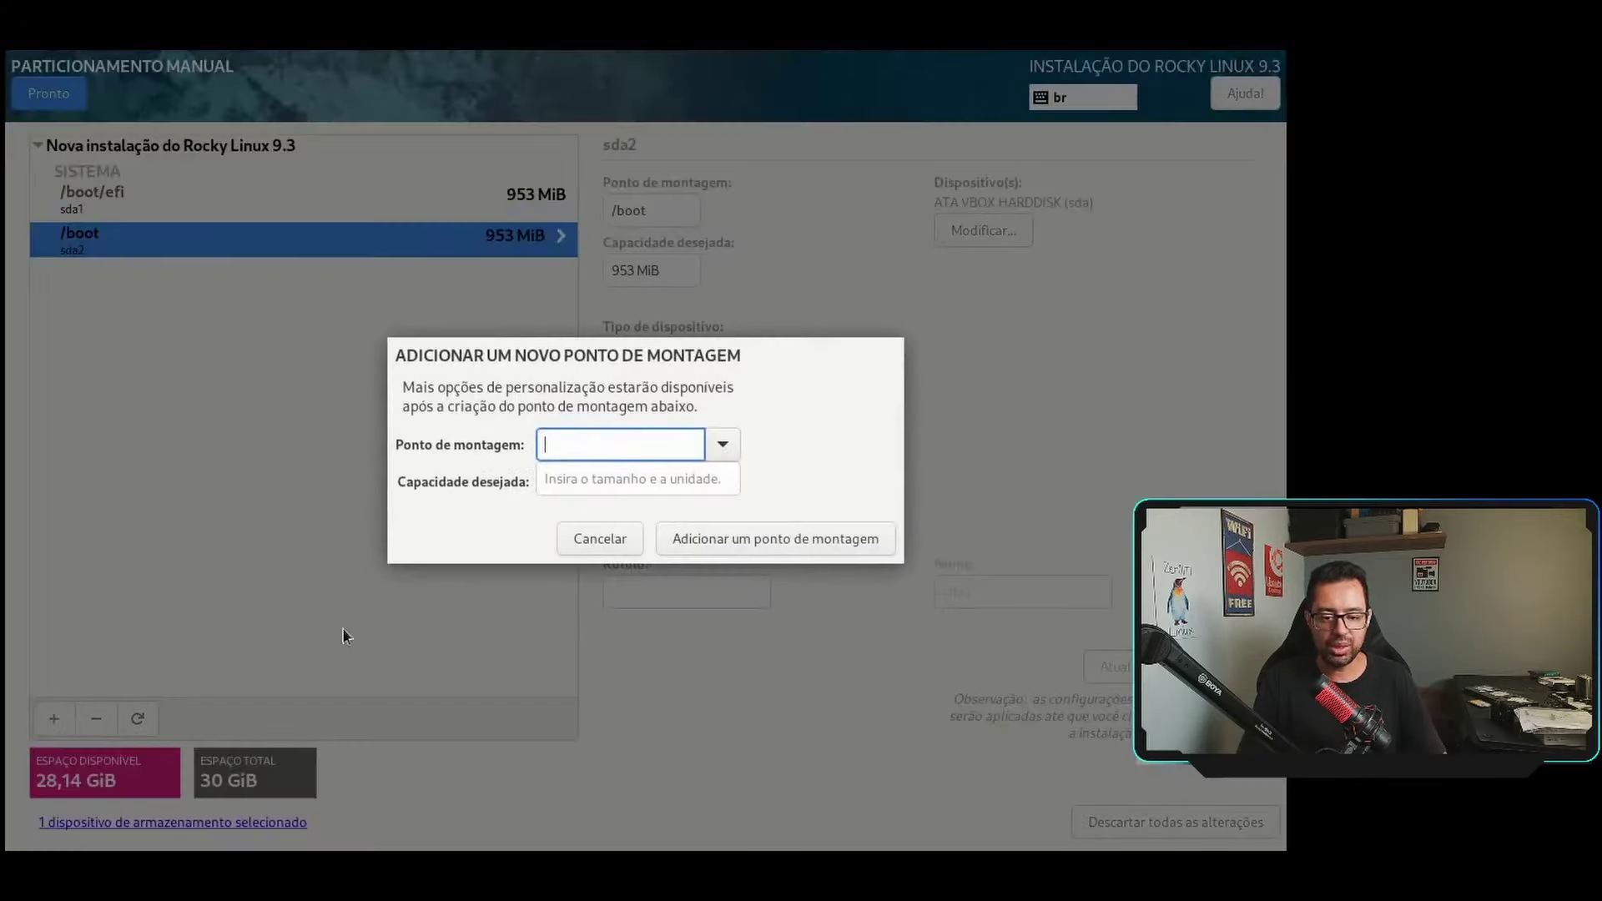
Add a 15GB root (/) mount point.
left_click(723, 444)
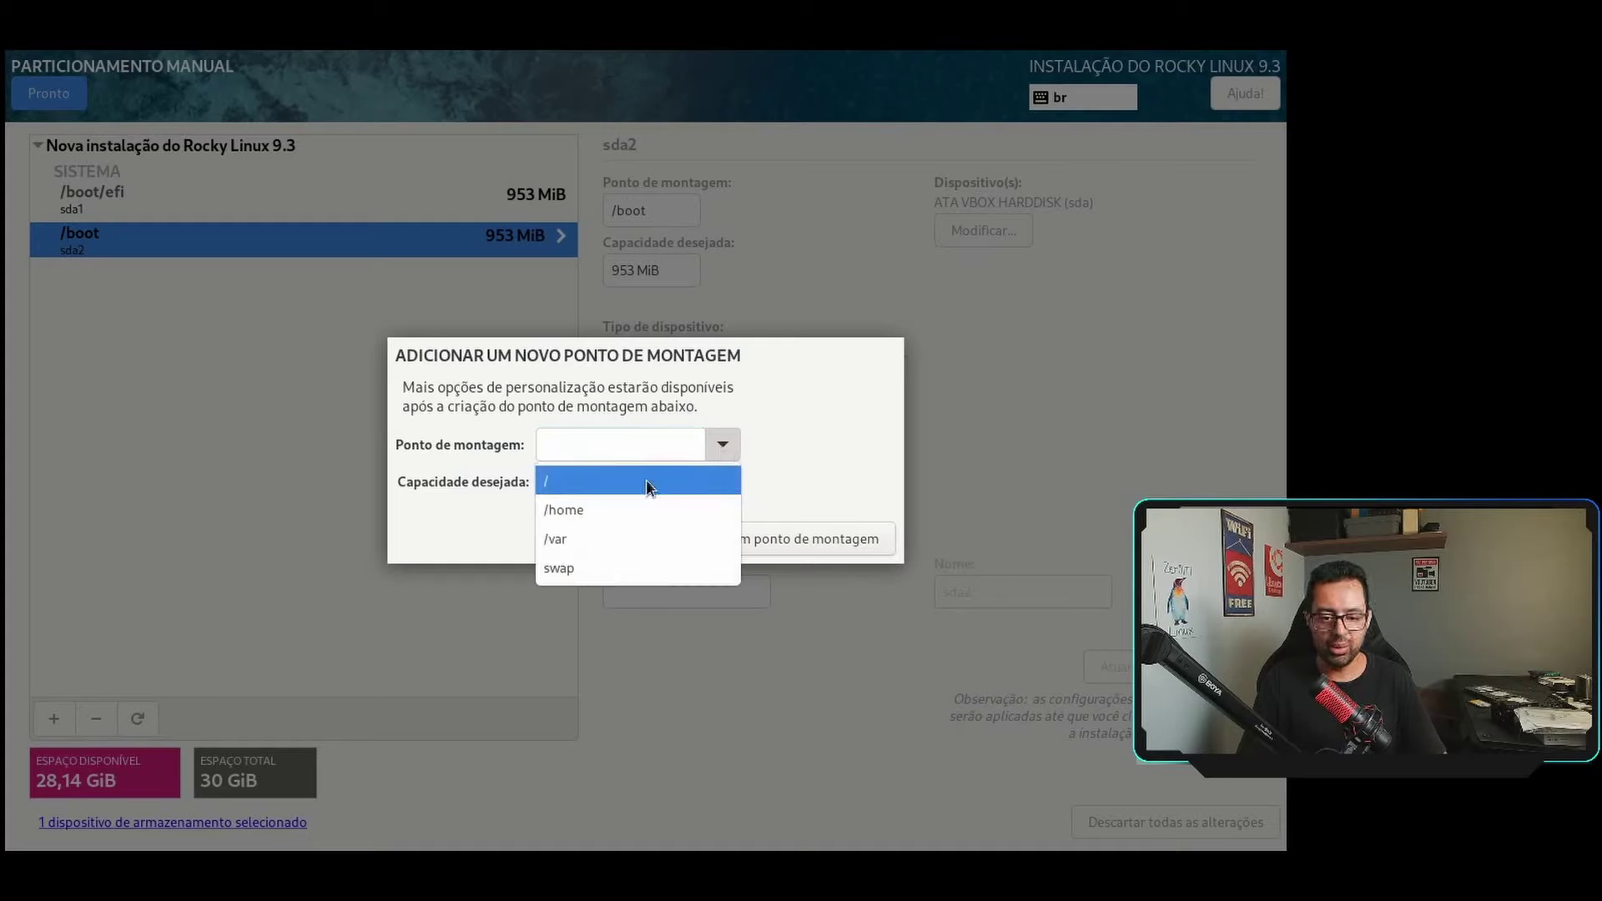
left_click(596, 478)
left_click(581, 473)
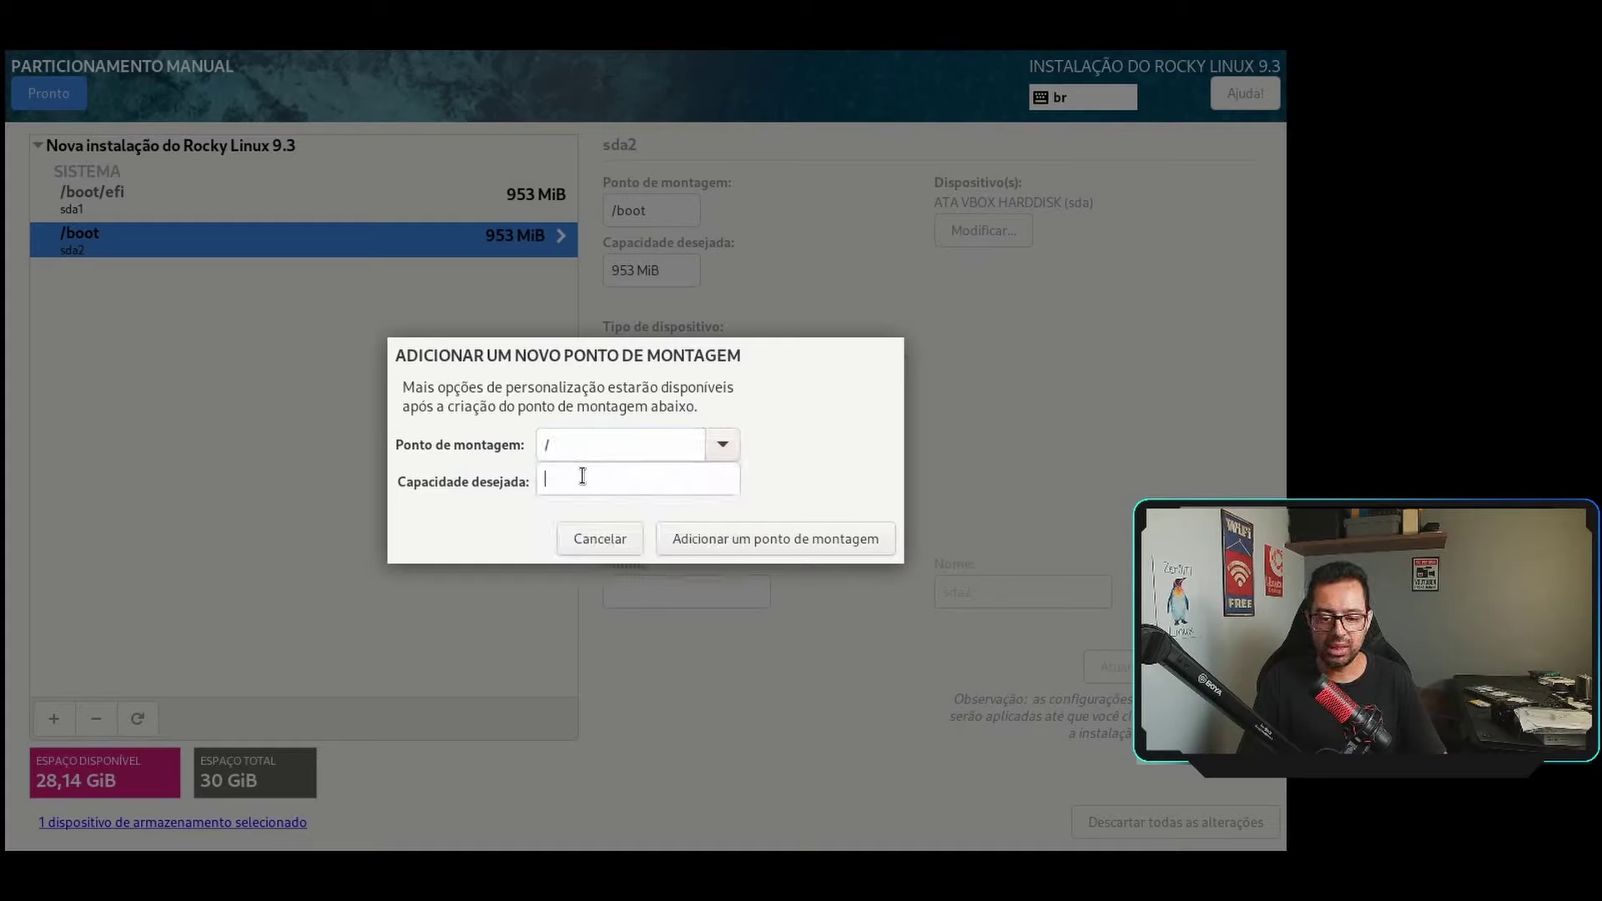
type("15")
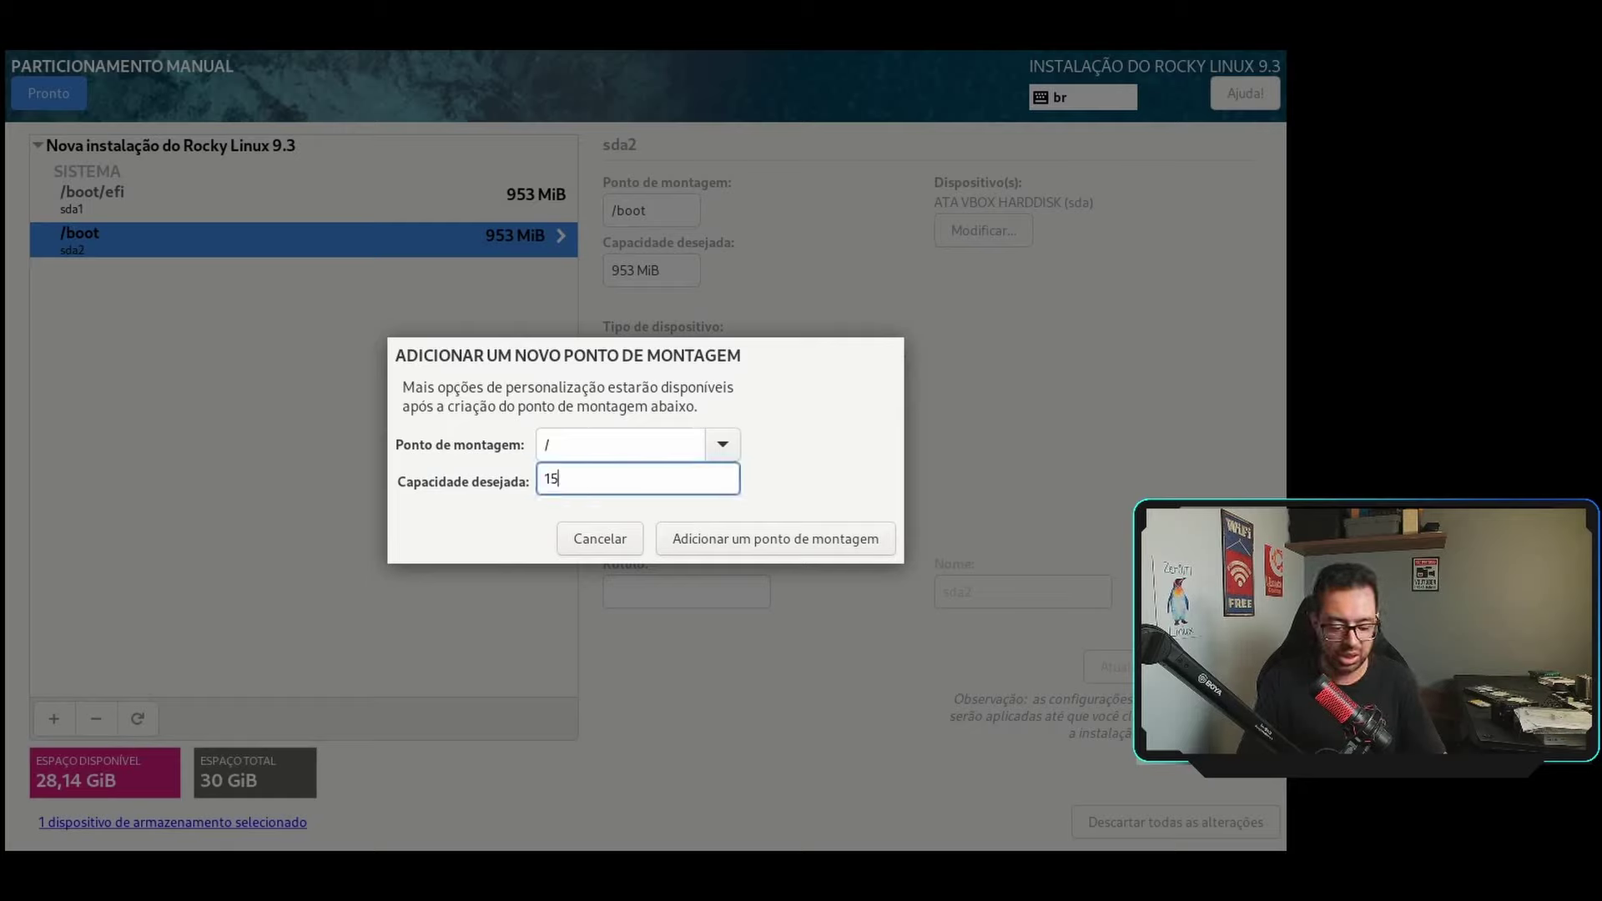
type("GB")
left_click(711, 539)
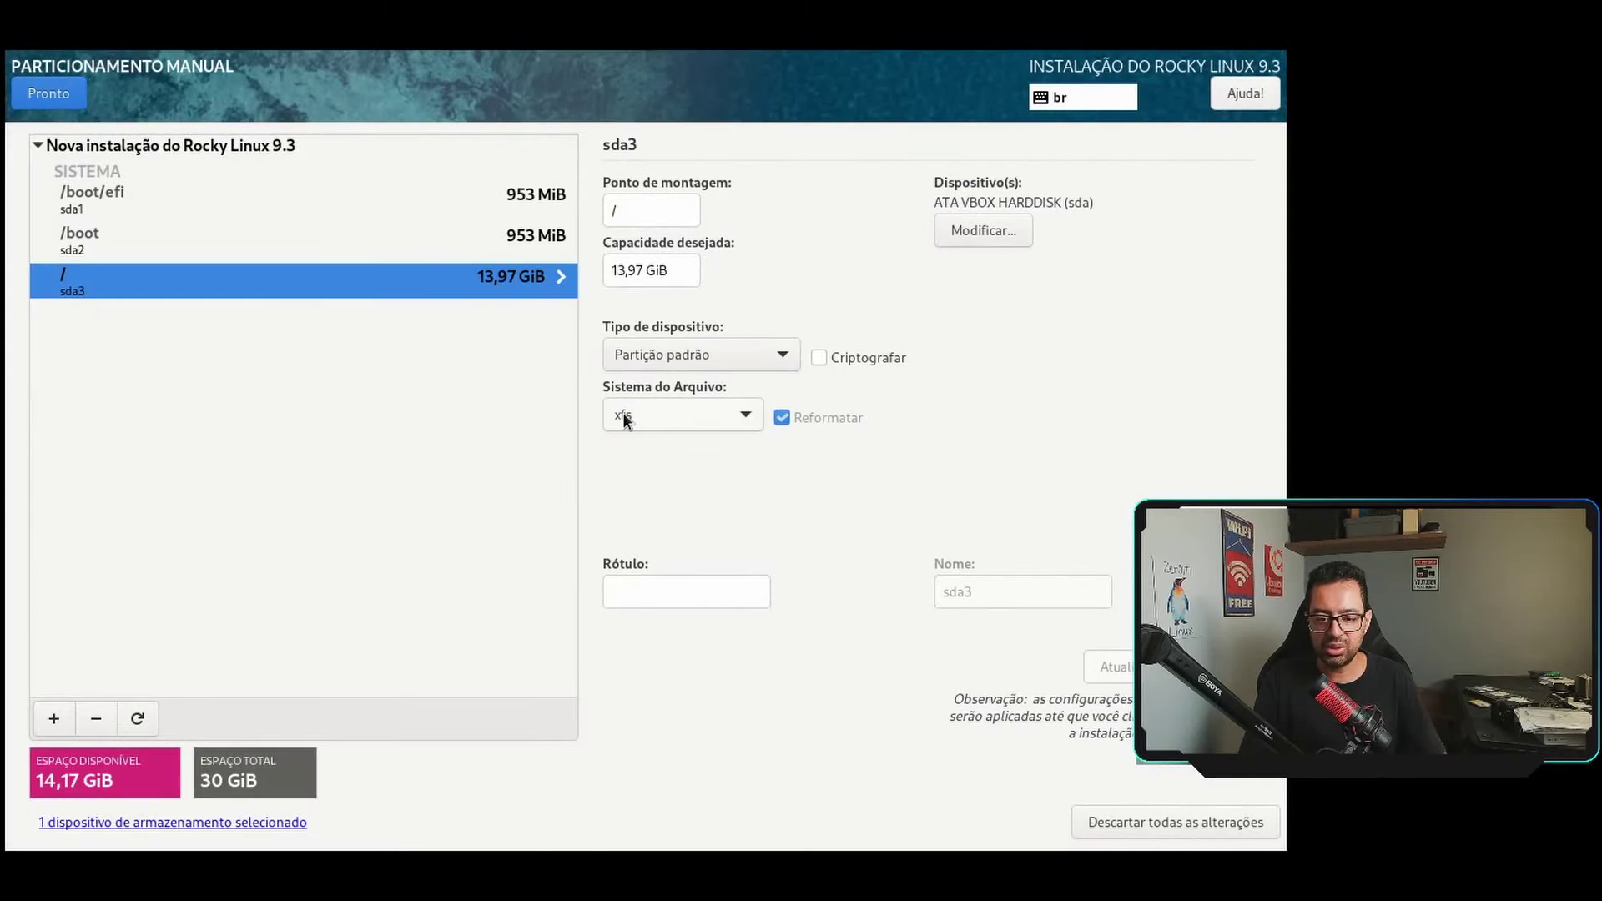
Leave the root partition unencrypted after briefly enabling encryption and viewing the LUKS versions.
left_click(822, 357)
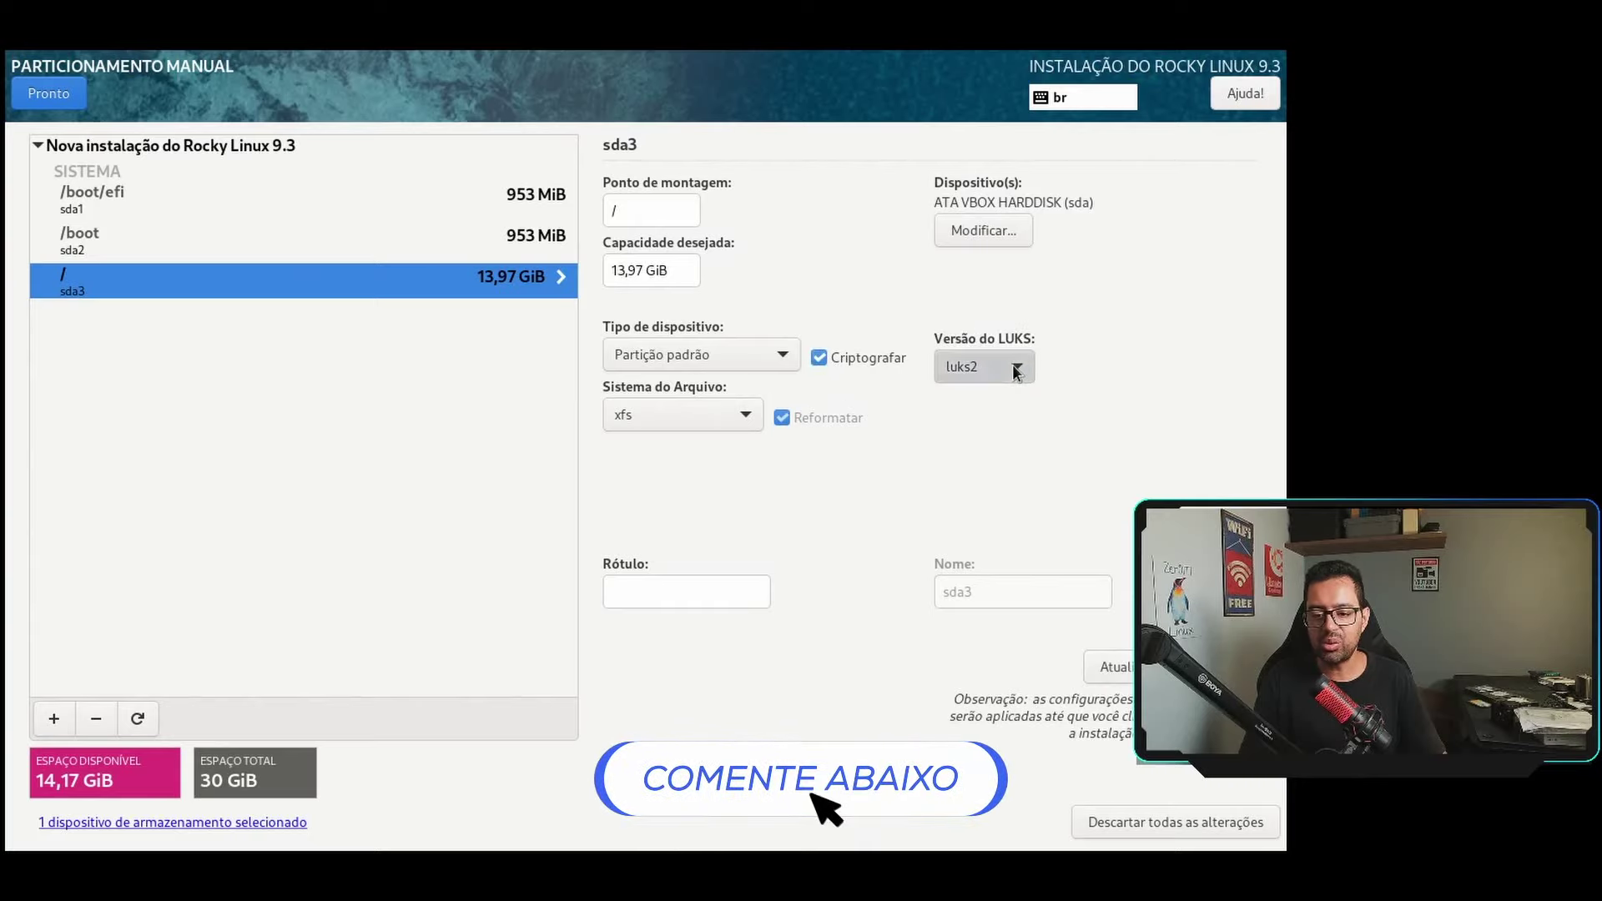
left_click(1012, 364)
left_click(828, 353)
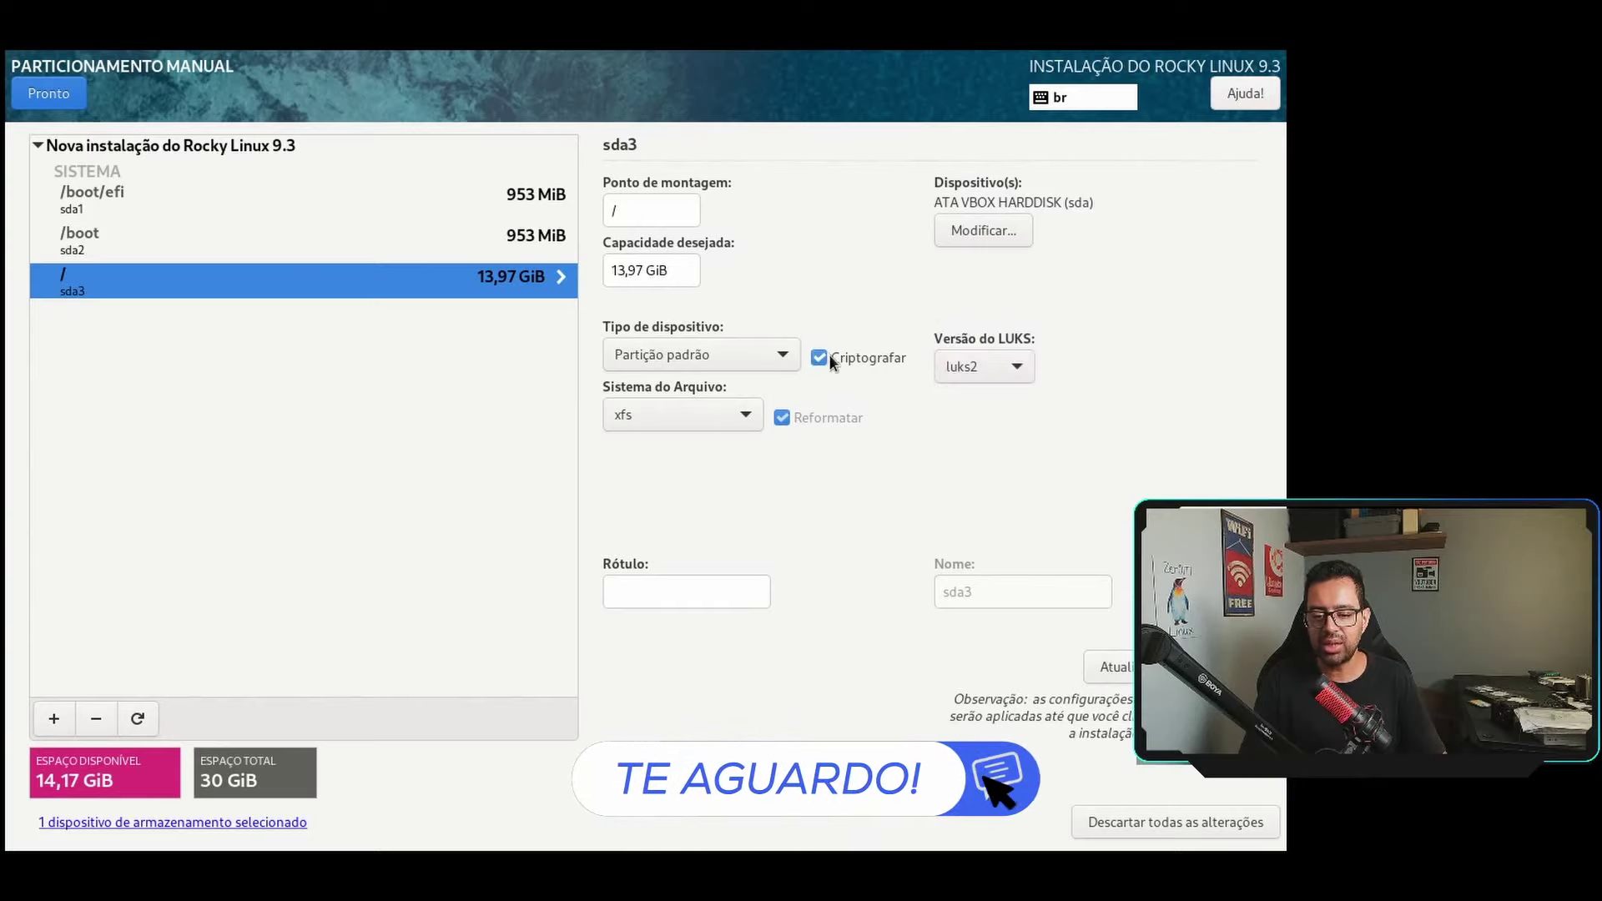
left_click(827, 353)
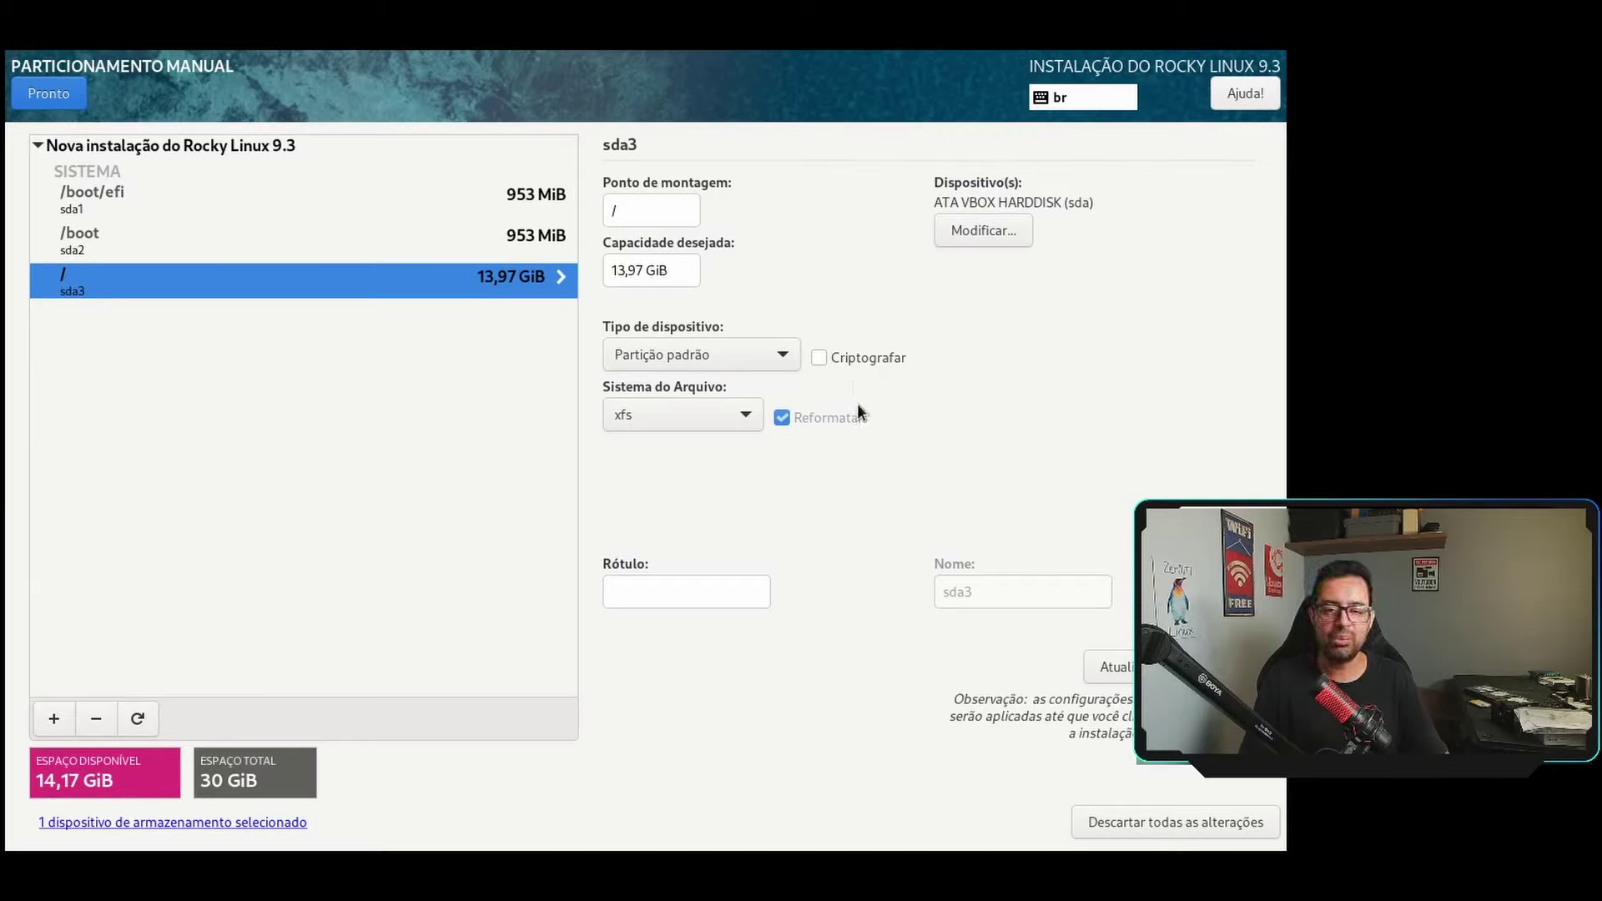
Add a custom /tmp mount point of 1GB.
left_click(54, 720)
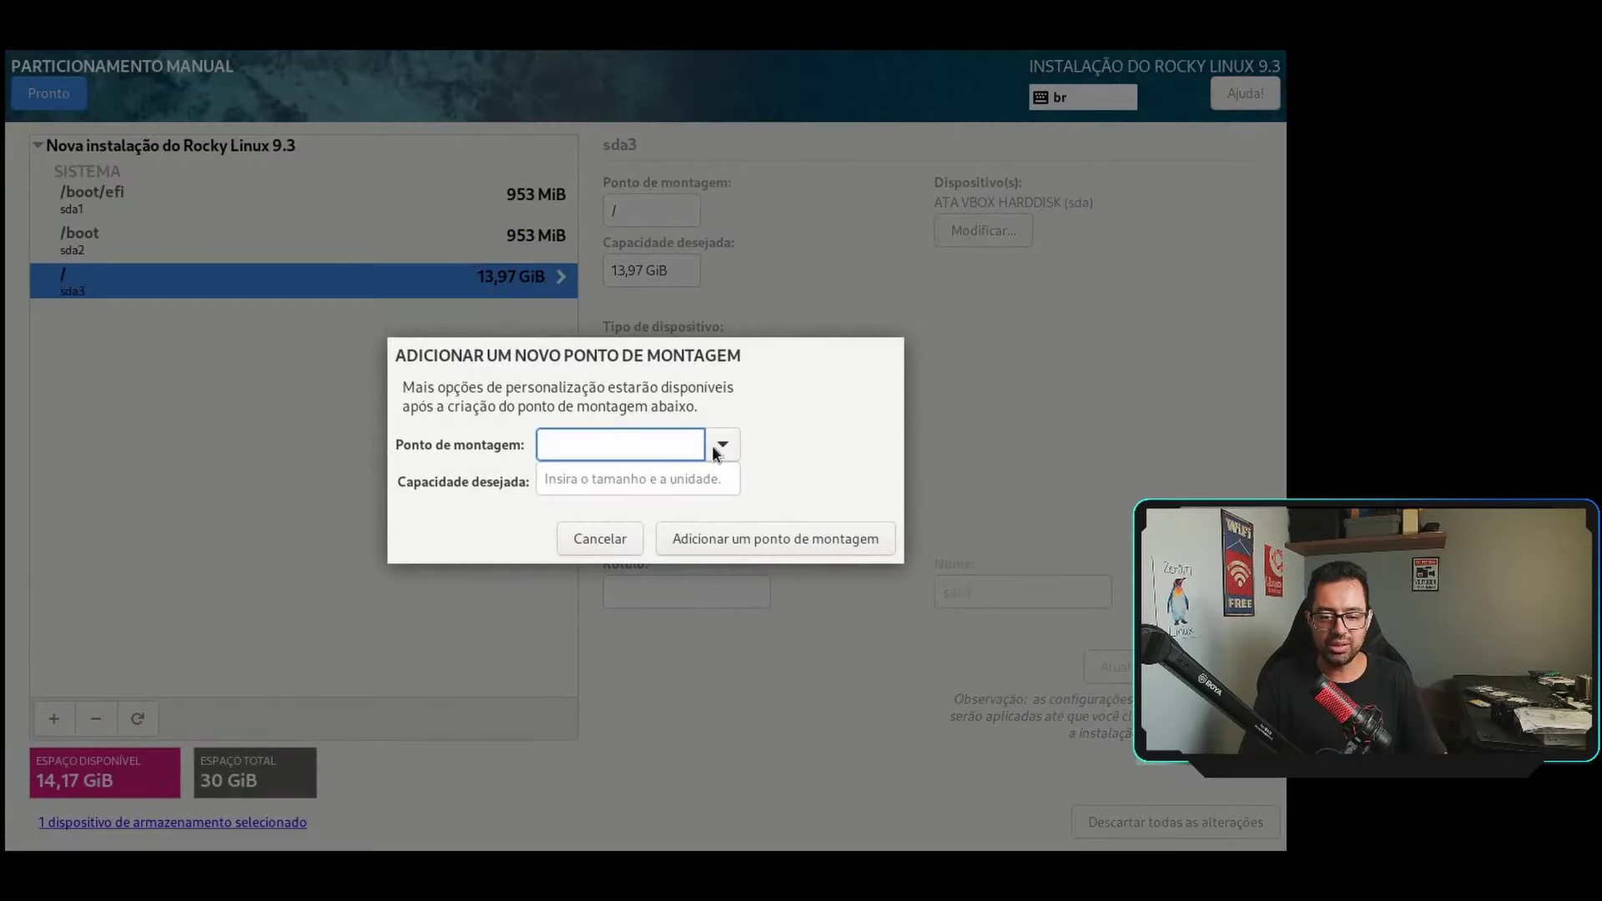
left_click(717, 451)
left_click(592, 446)
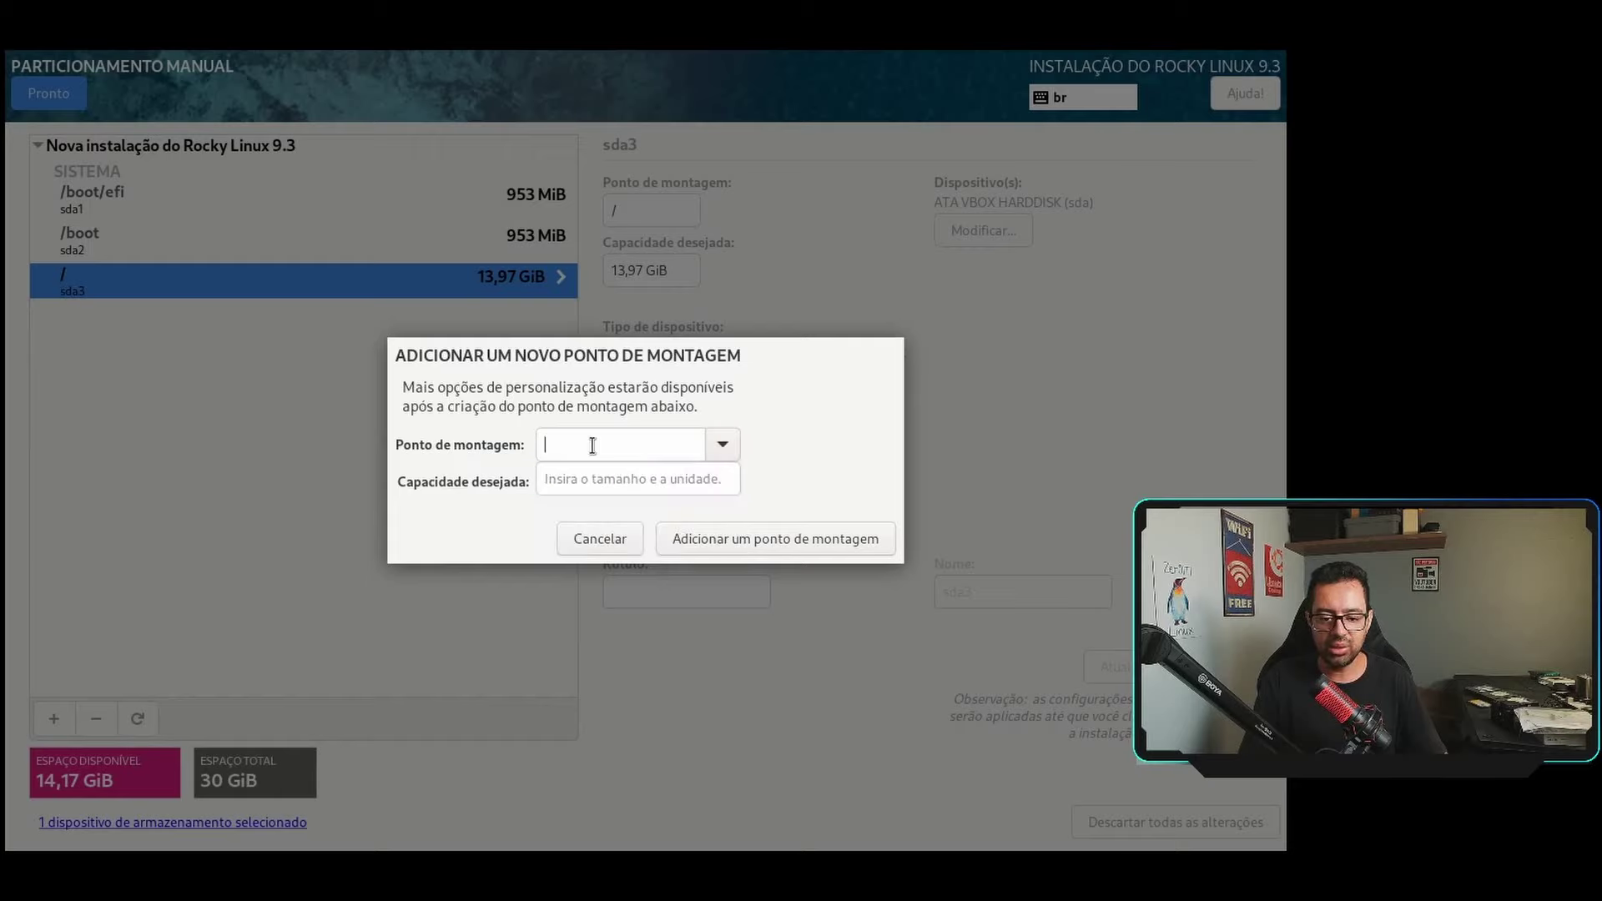
type("/tmp")
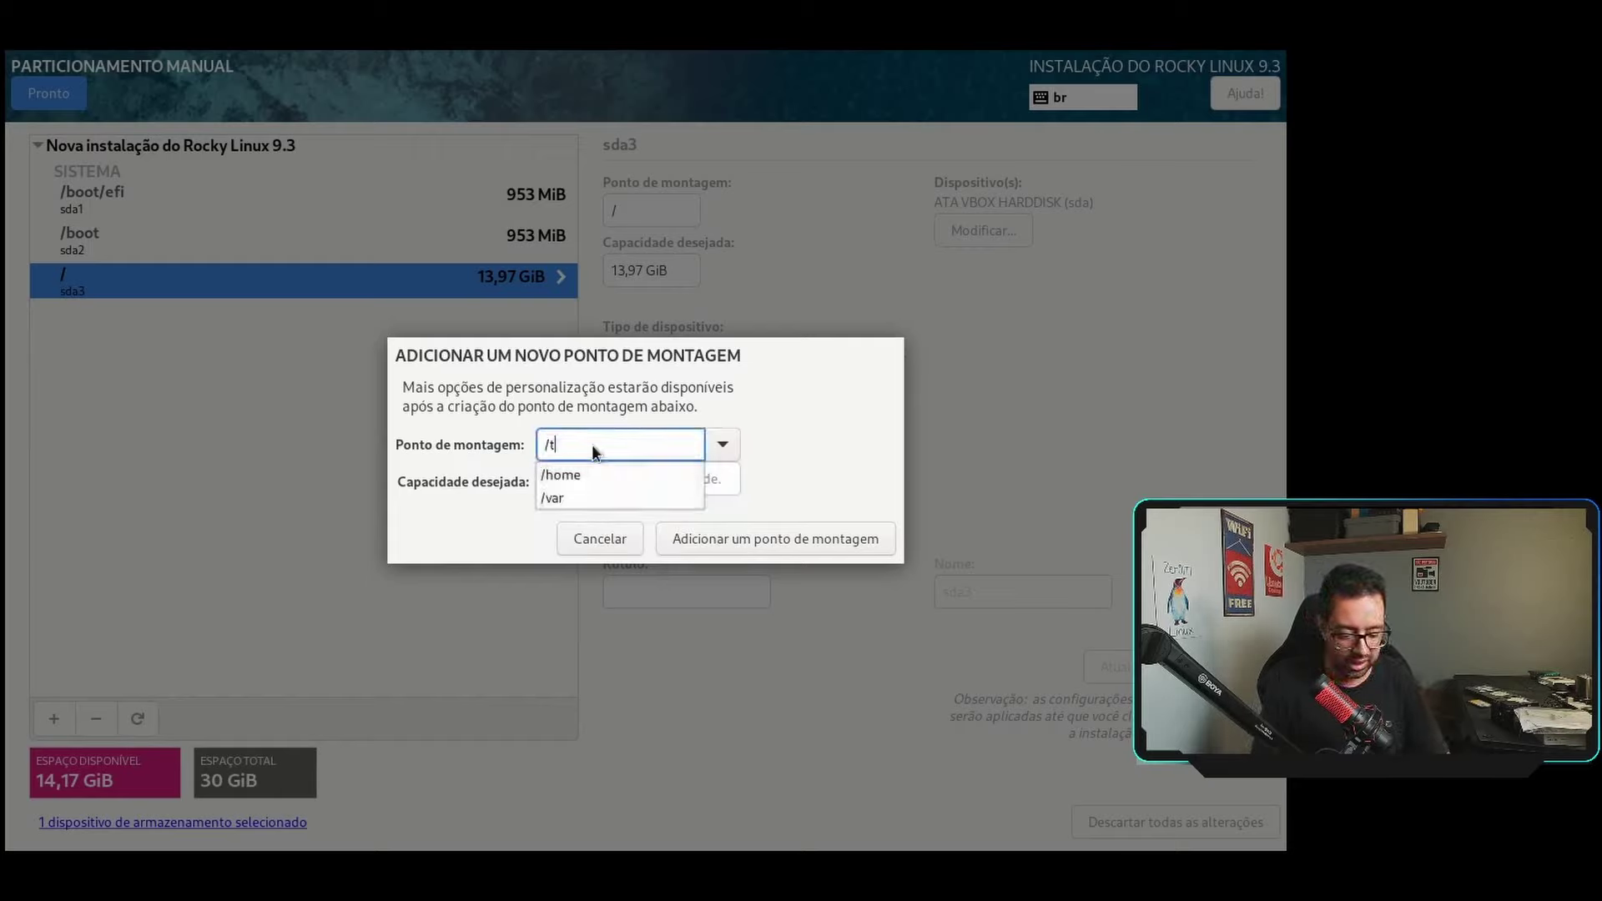
left_click(683, 489)
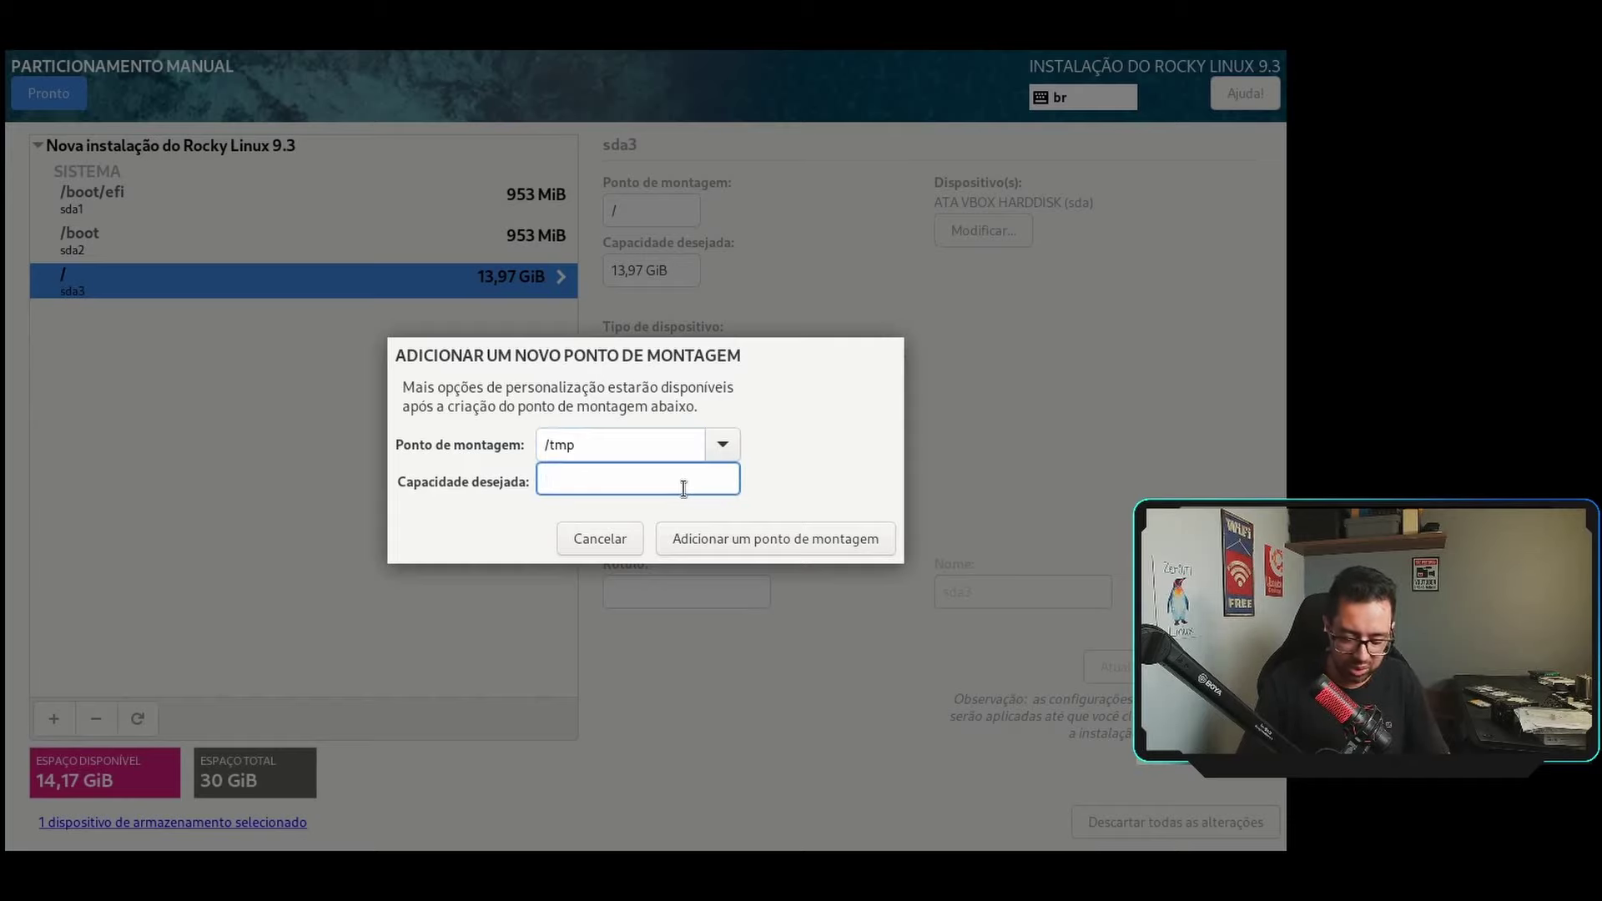
type("1GB")
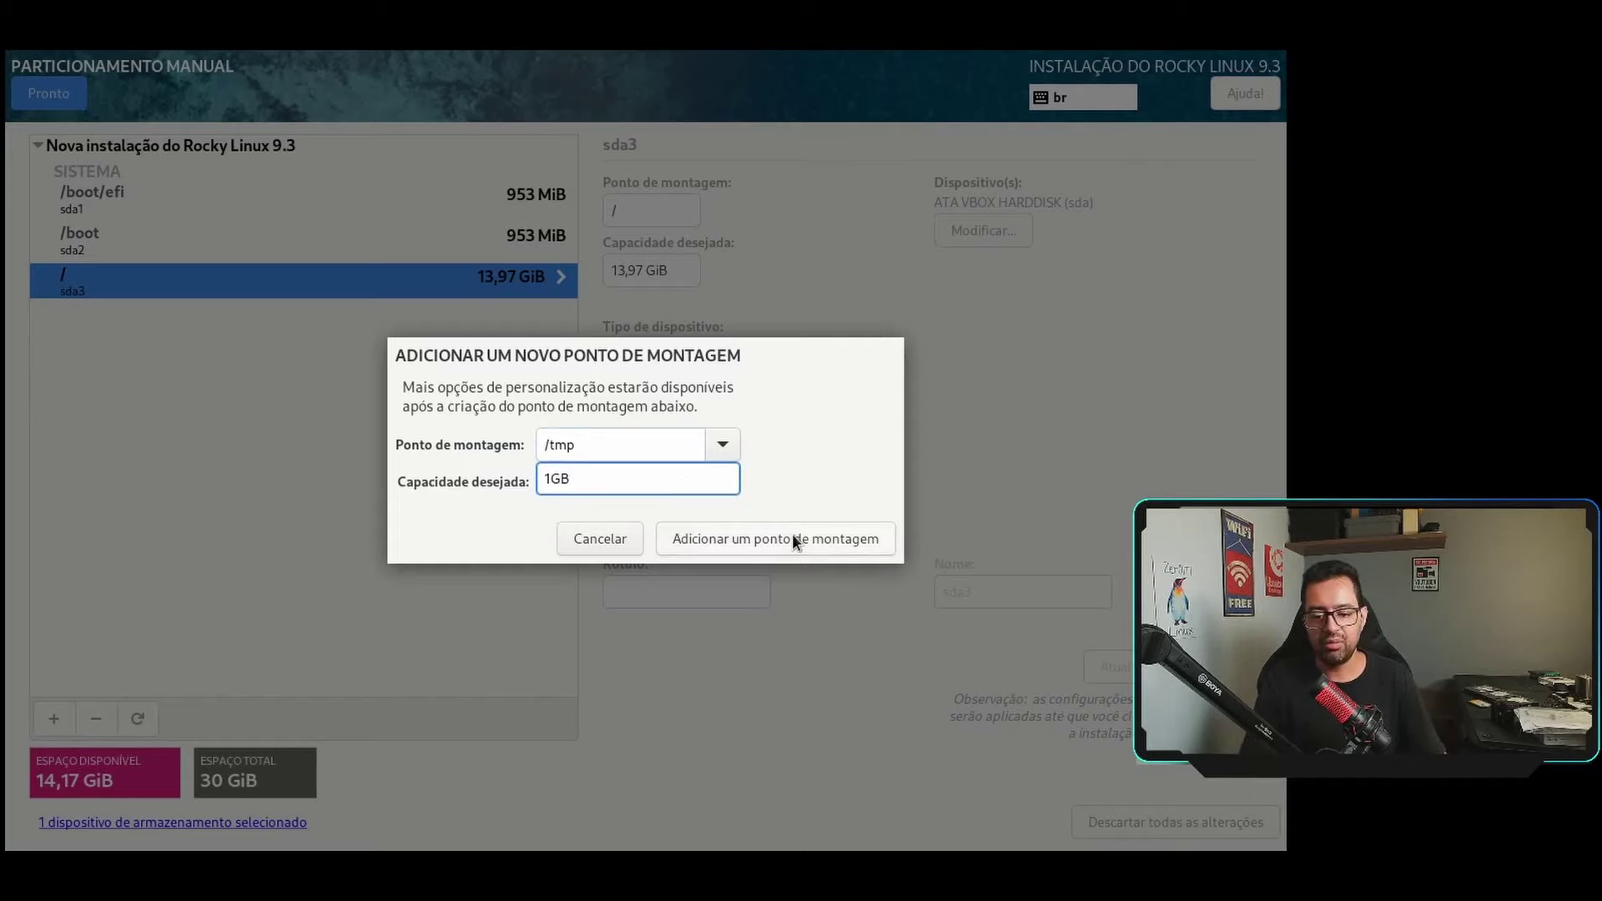
left_click(792, 538)
Add a 2GB swap partition.
left_click(40, 722)
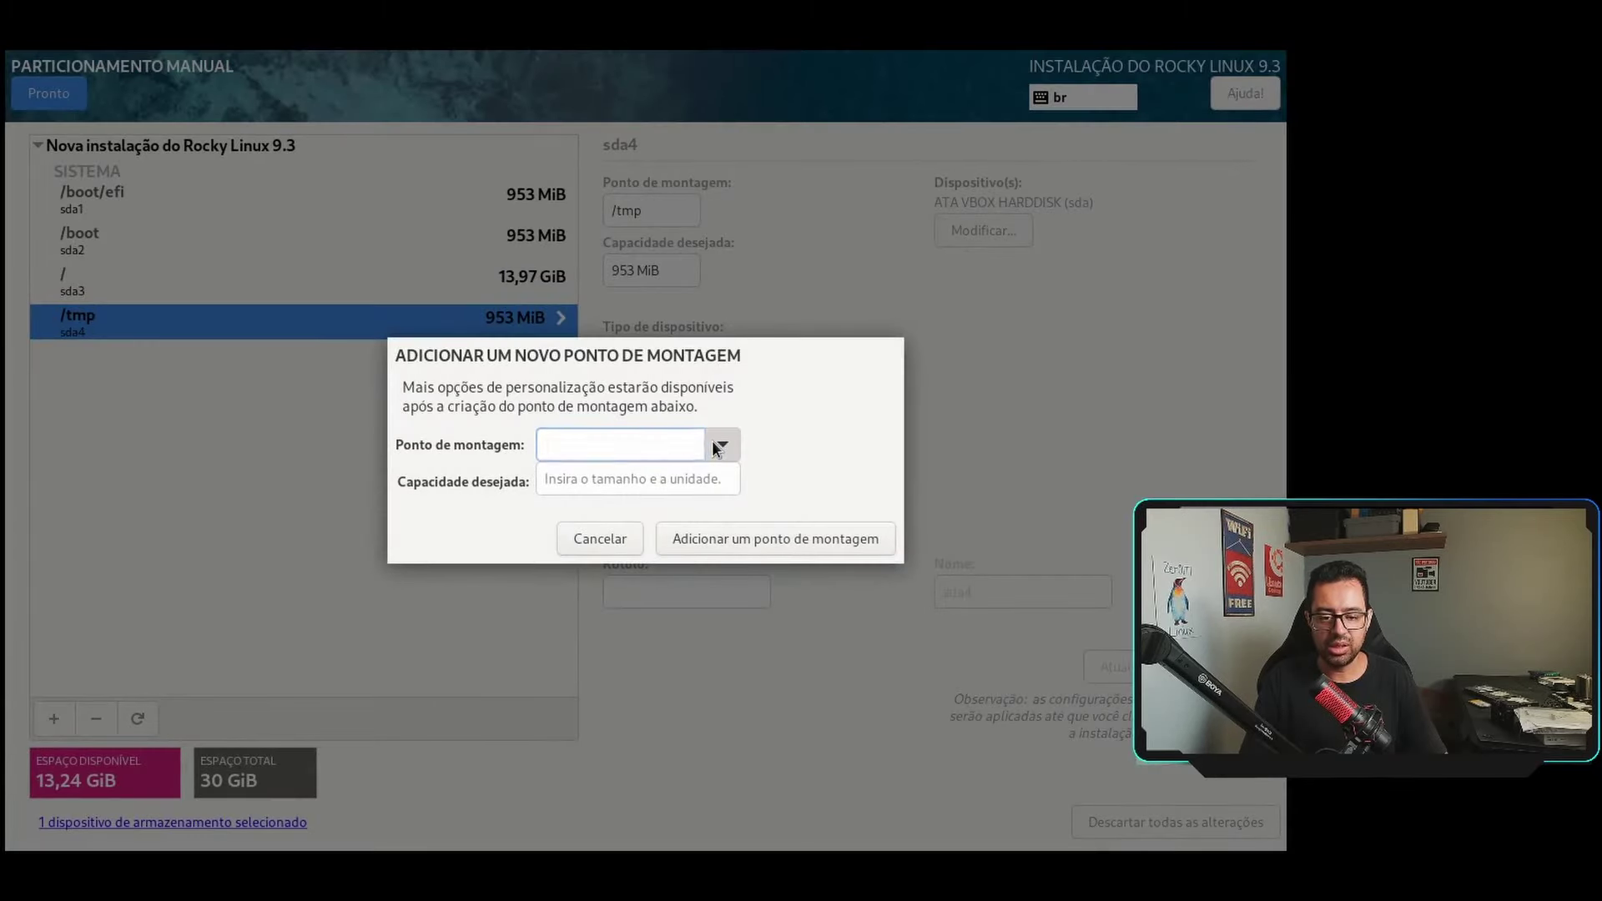
left_click(715, 445)
left_click(569, 541)
left_click(587, 479)
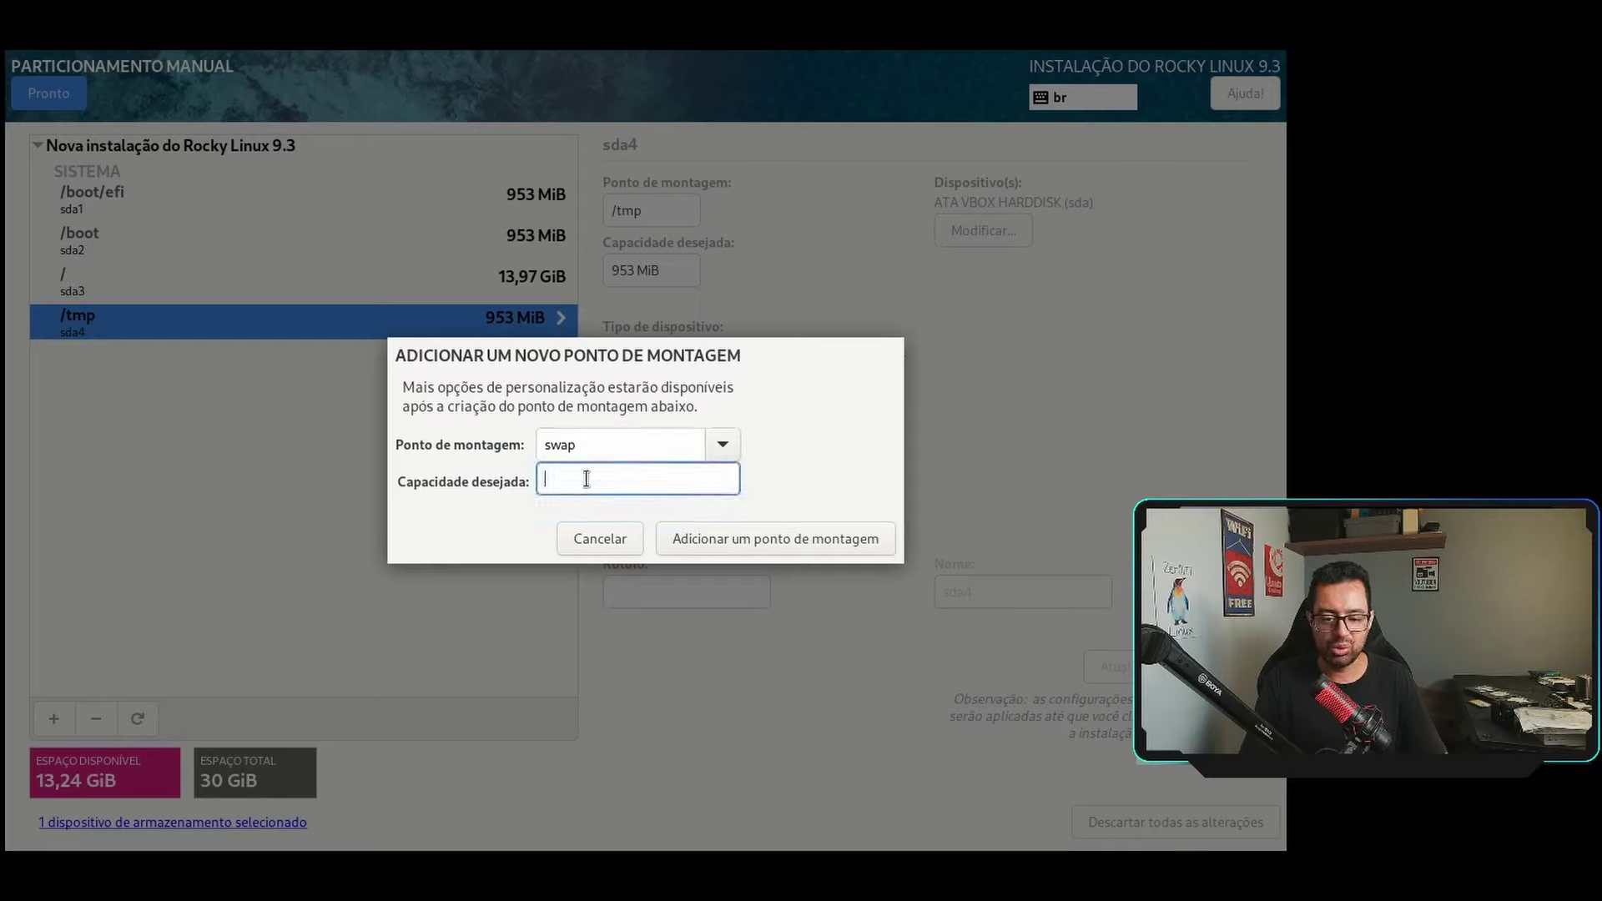
type("2GB")
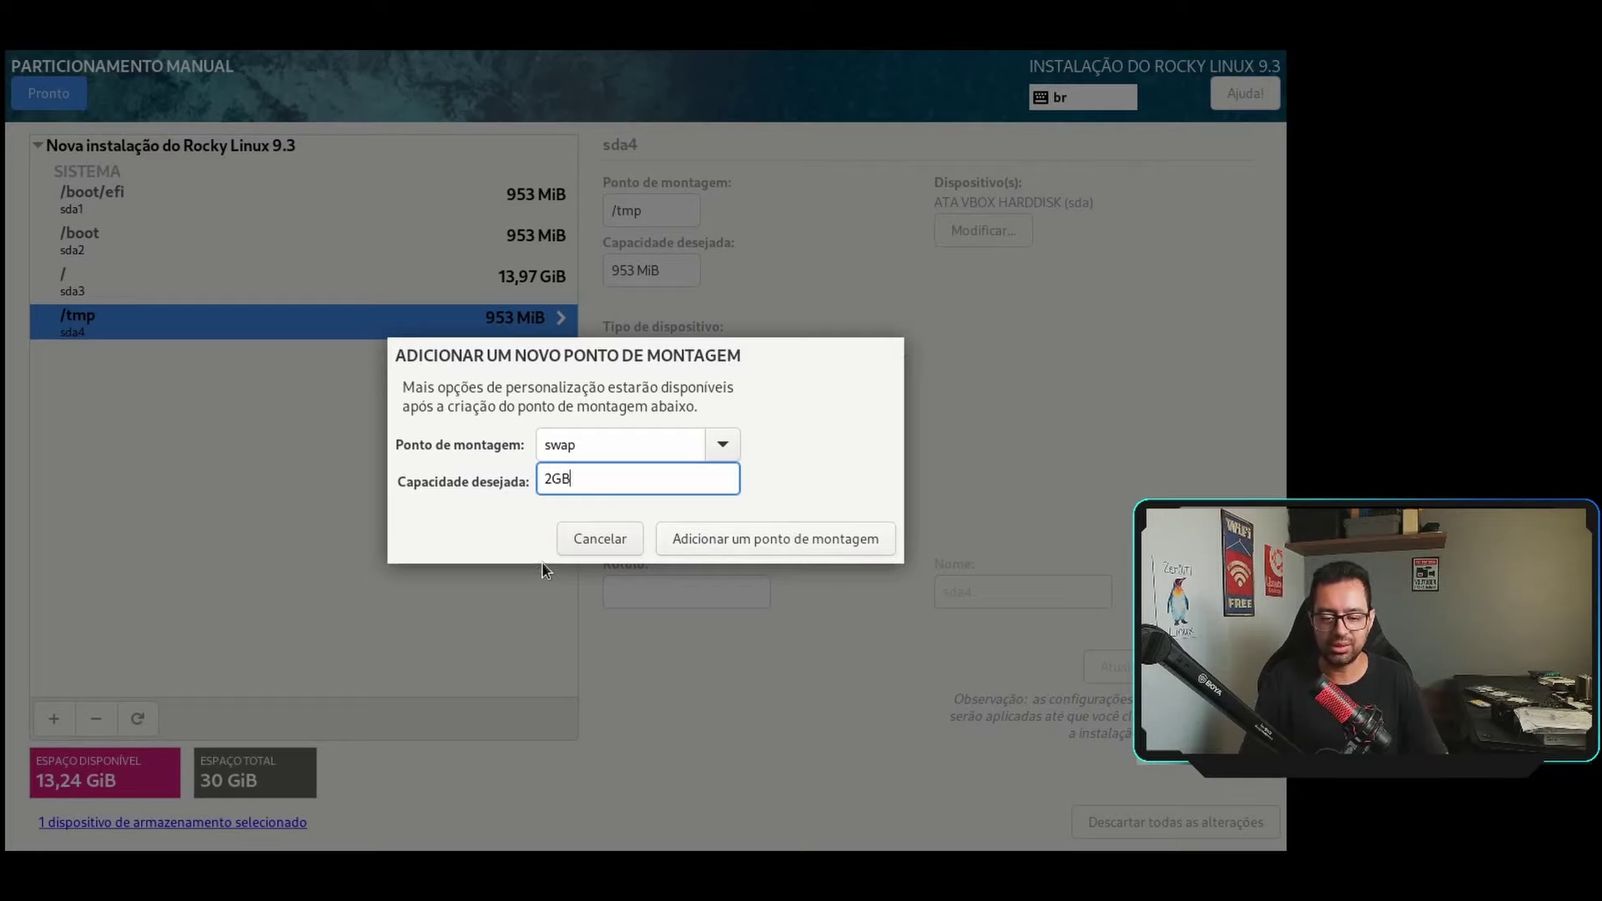
left_click(725, 542)
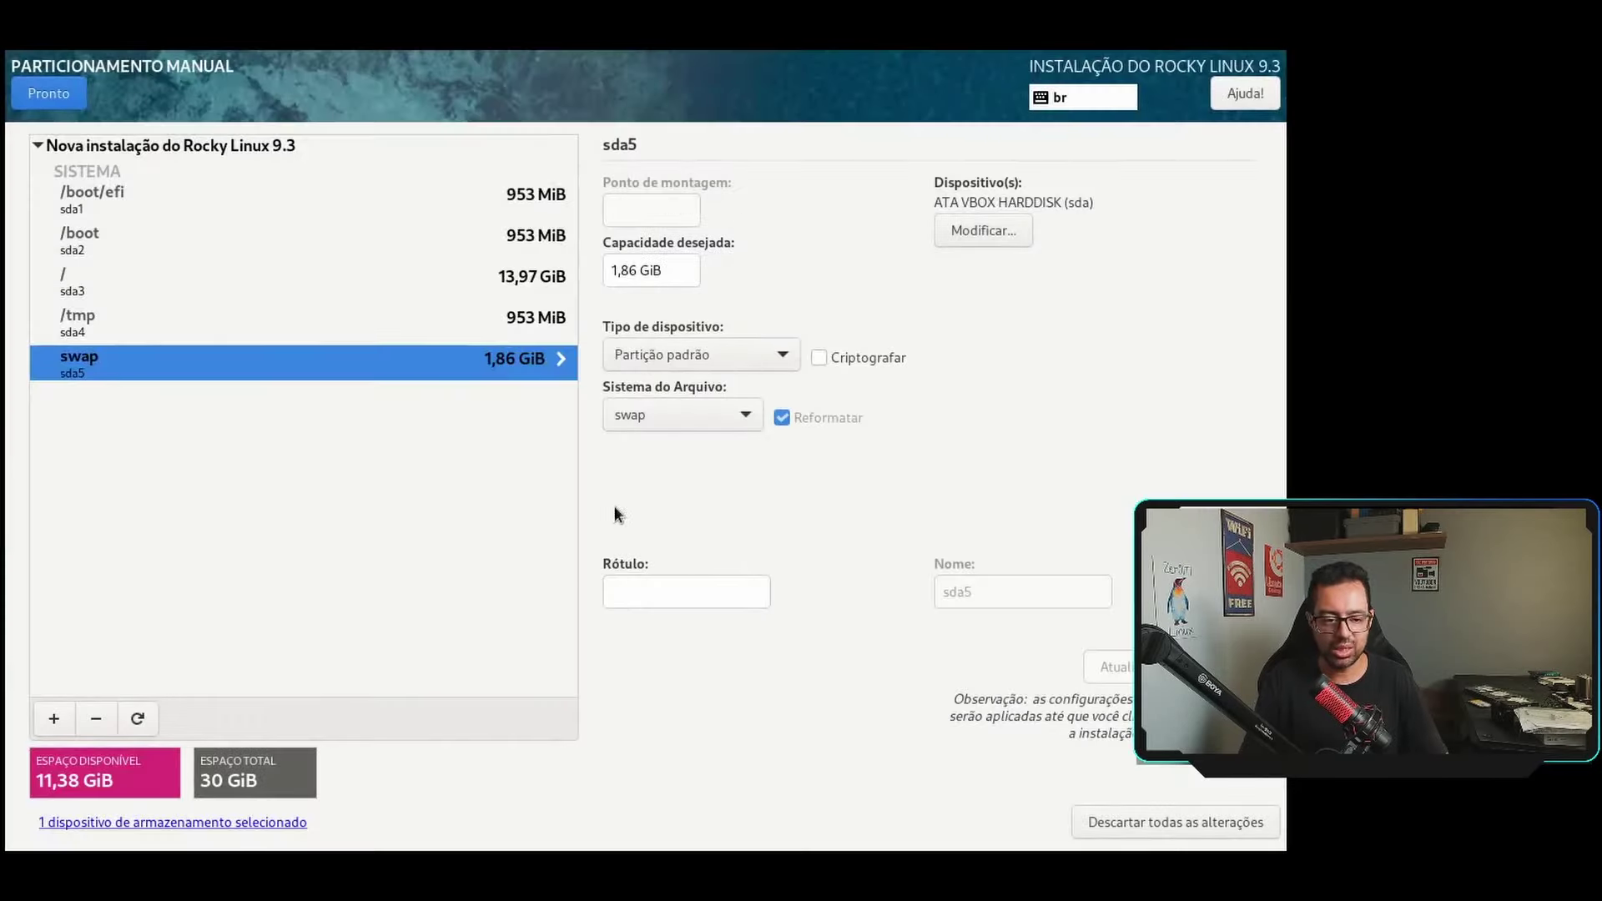
Add a 5GB /var mount point.
left_click(67, 708)
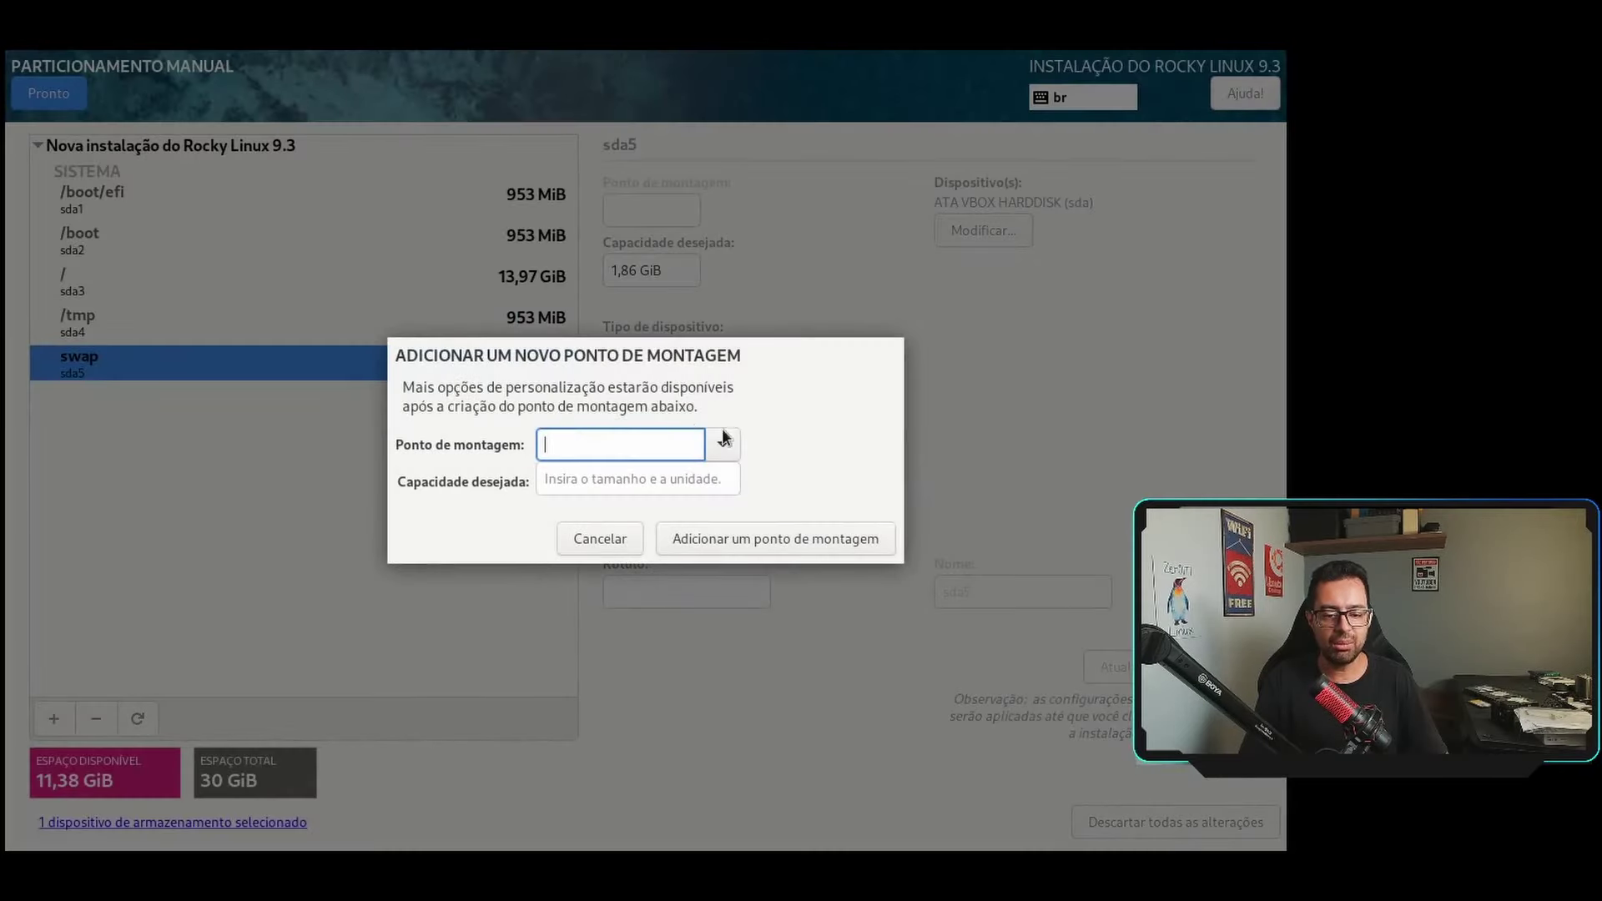
left_click(722, 444)
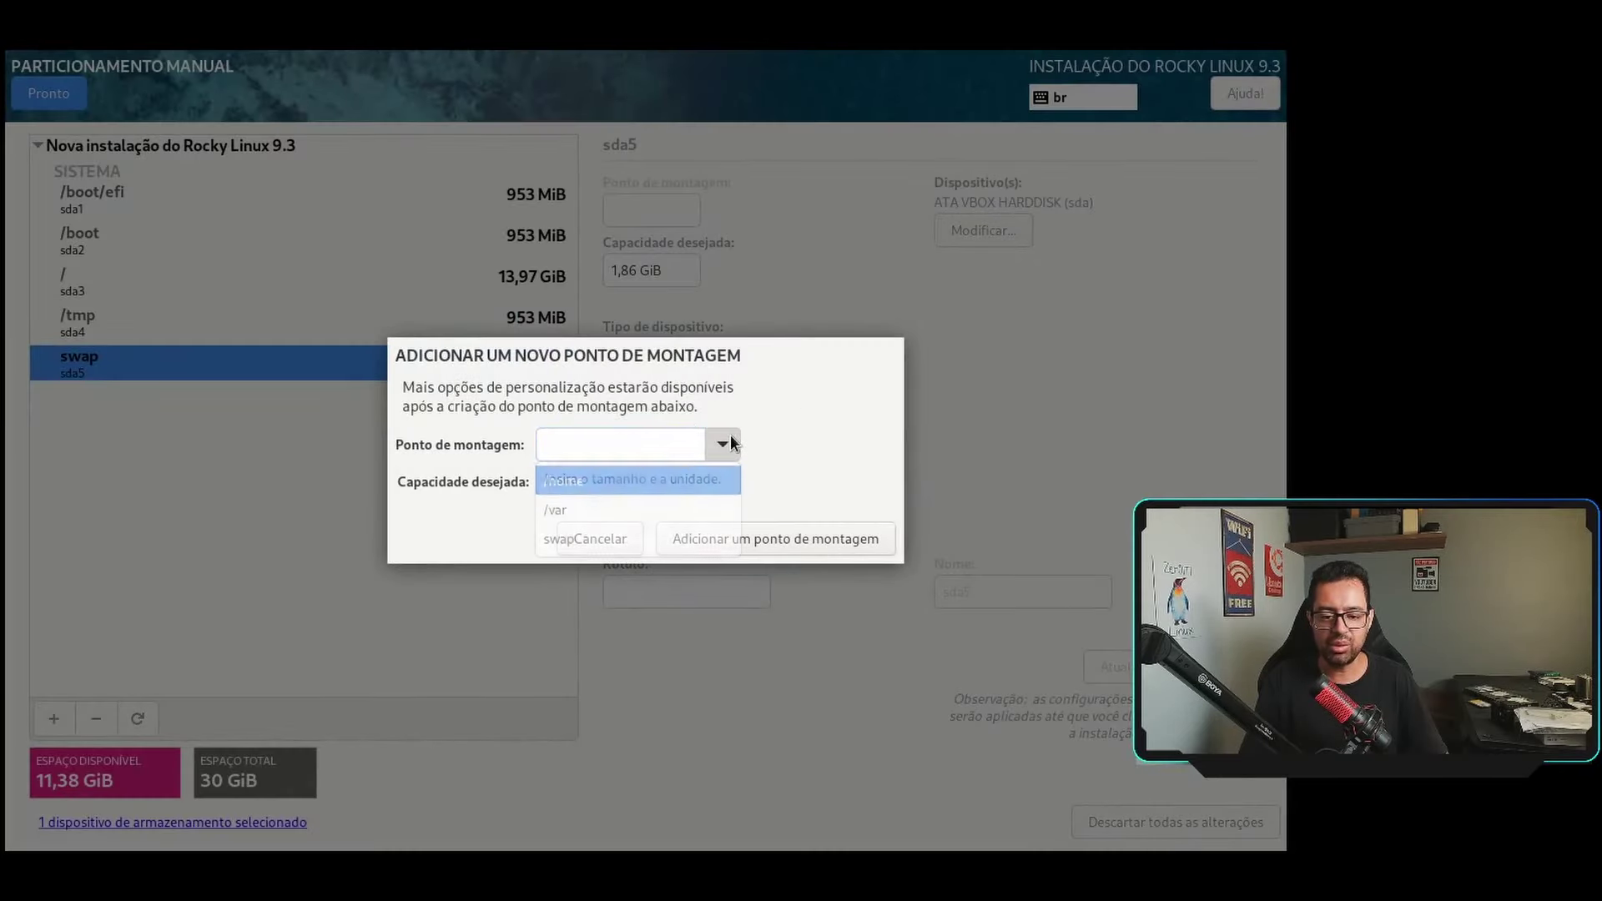
left_click(620, 513)
left_click(621, 482)
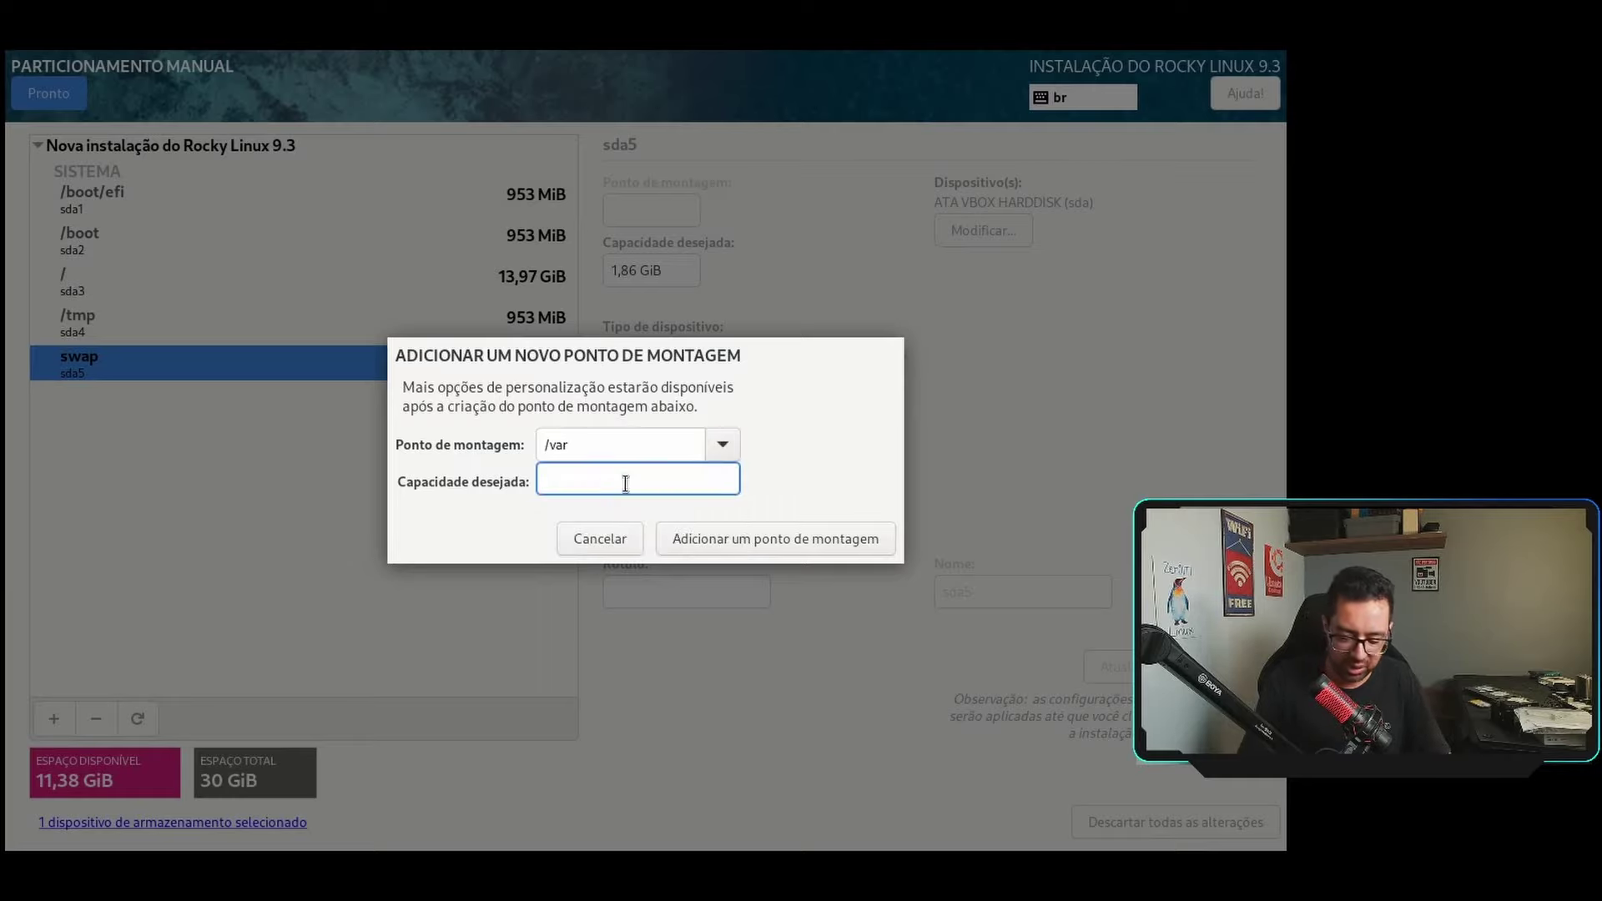
type("5GB")
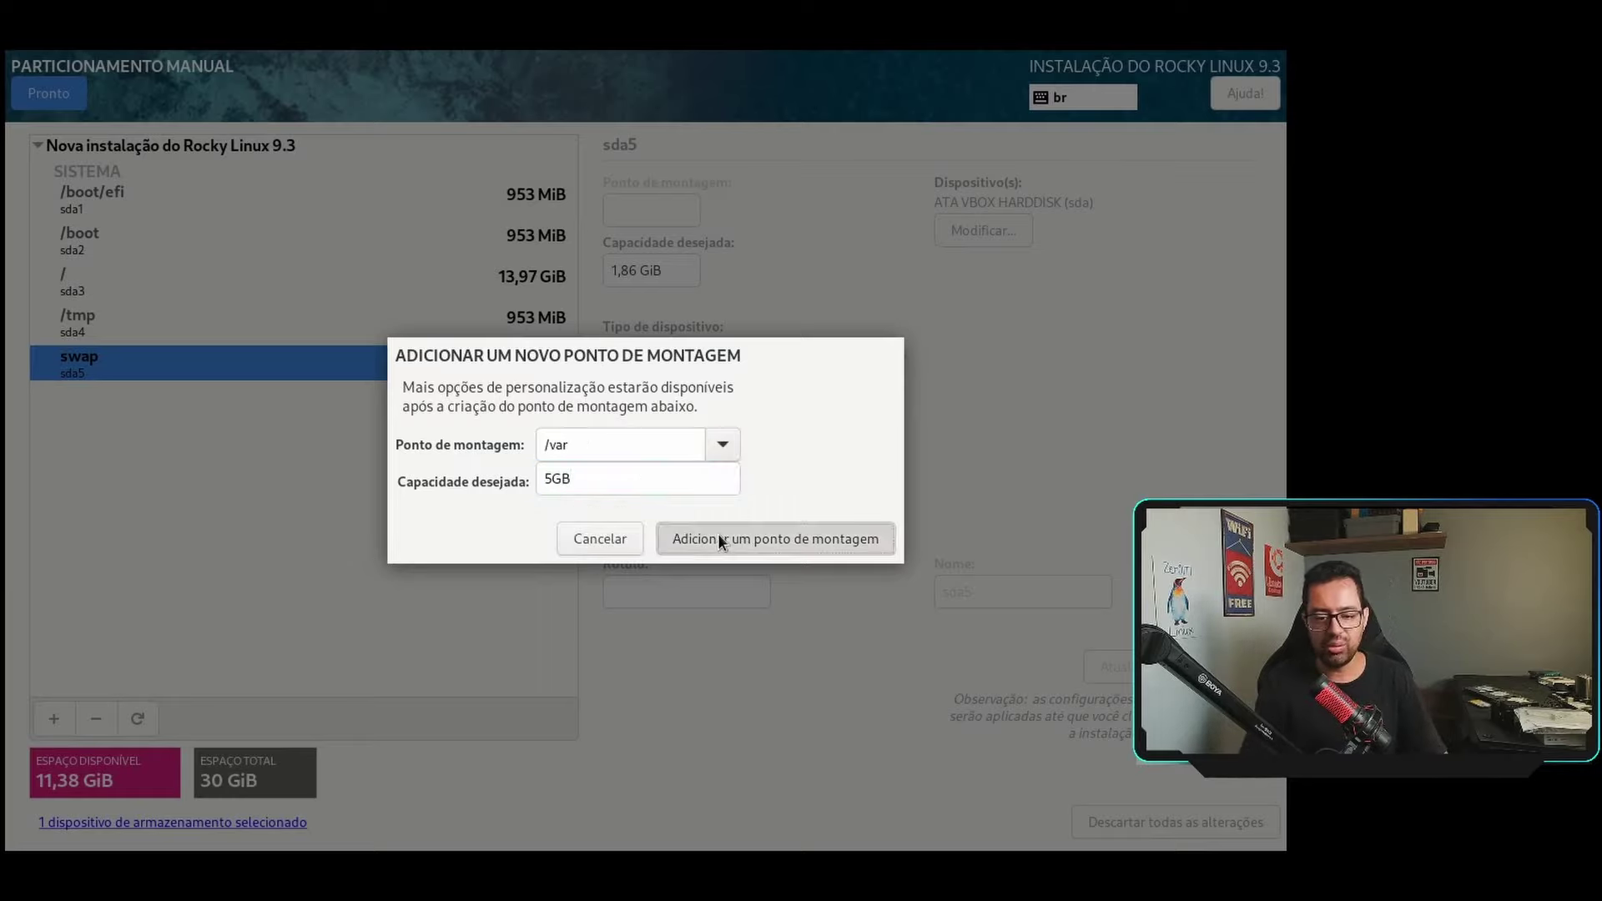
left_click(717, 535)
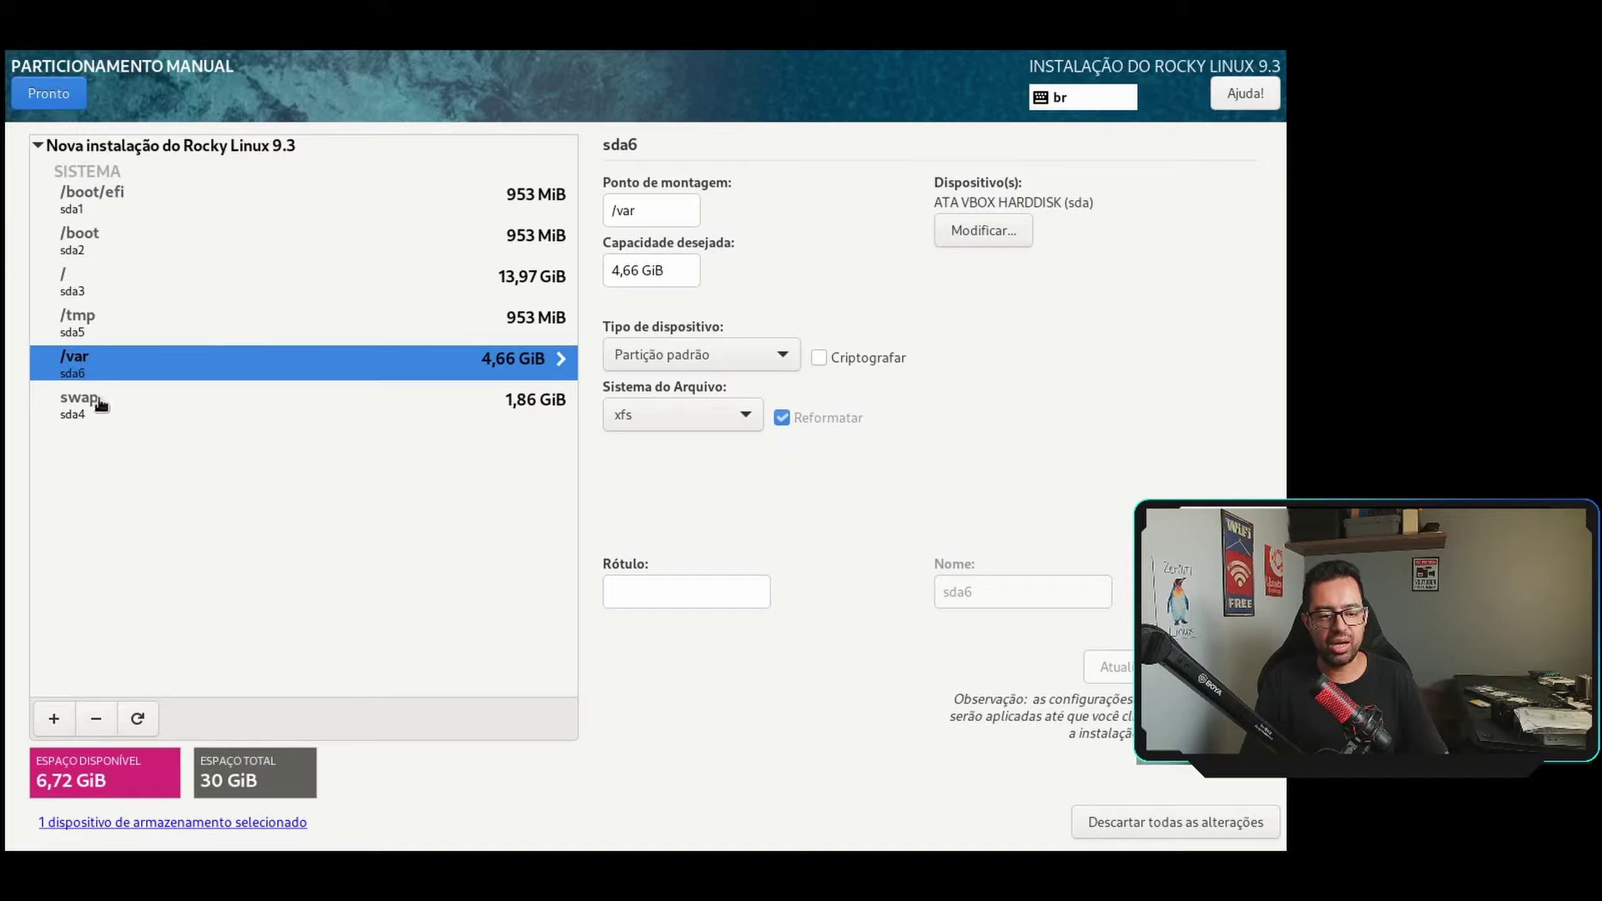
Add a /arquivos mount point with no size so it fills the remaining 6,72 GiB.
left_click(53, 718)
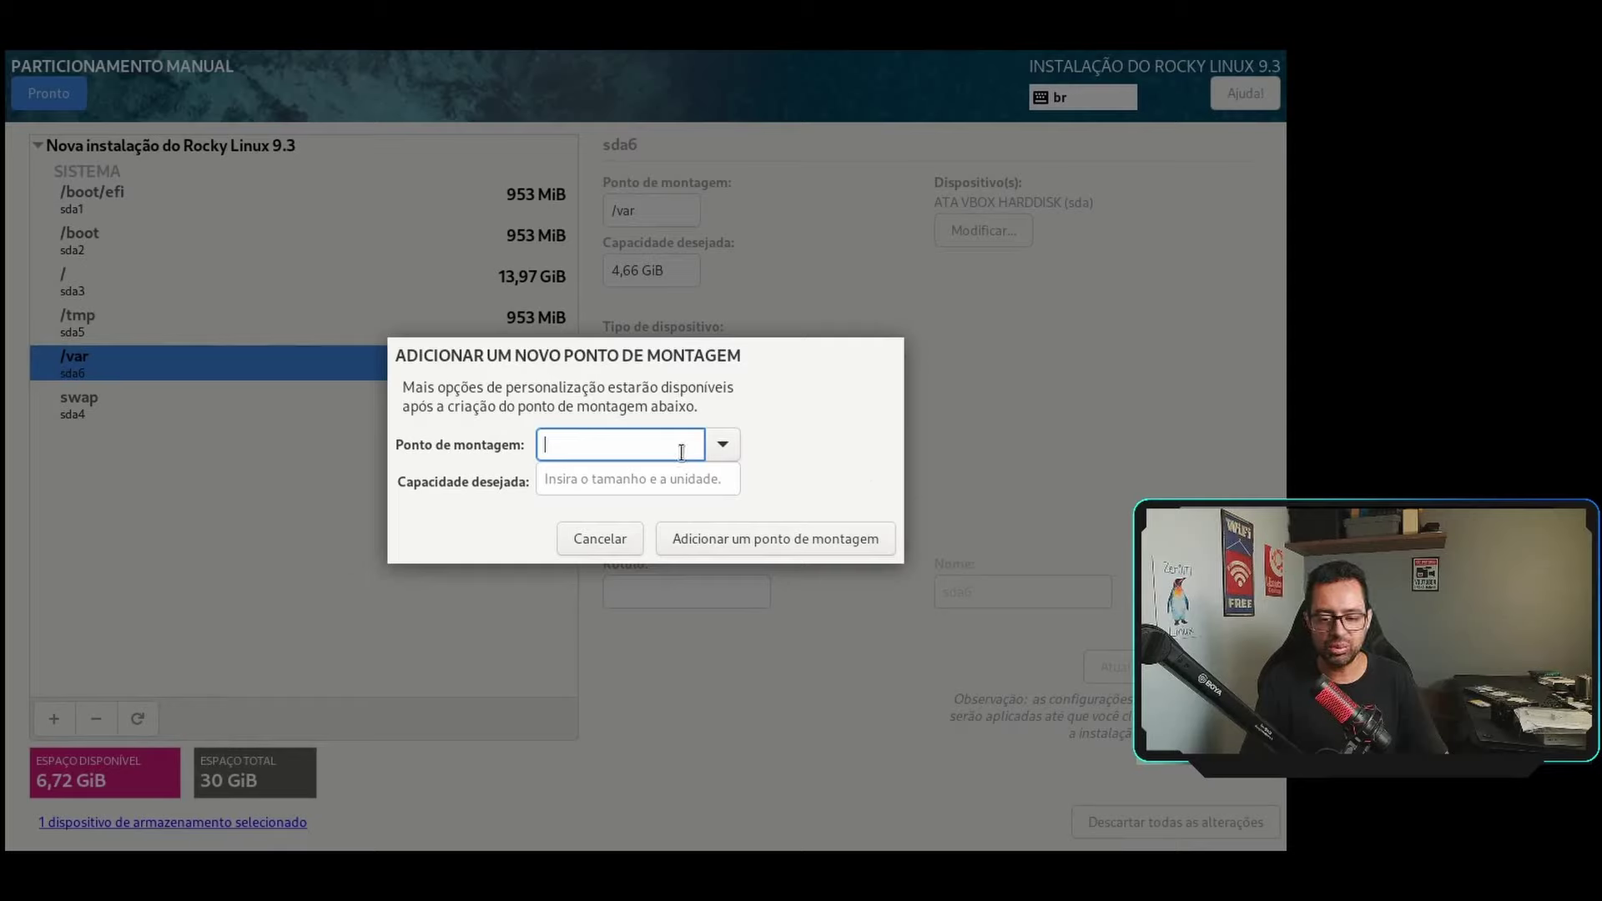
left_click(719, 444)
left_click(719, 444)
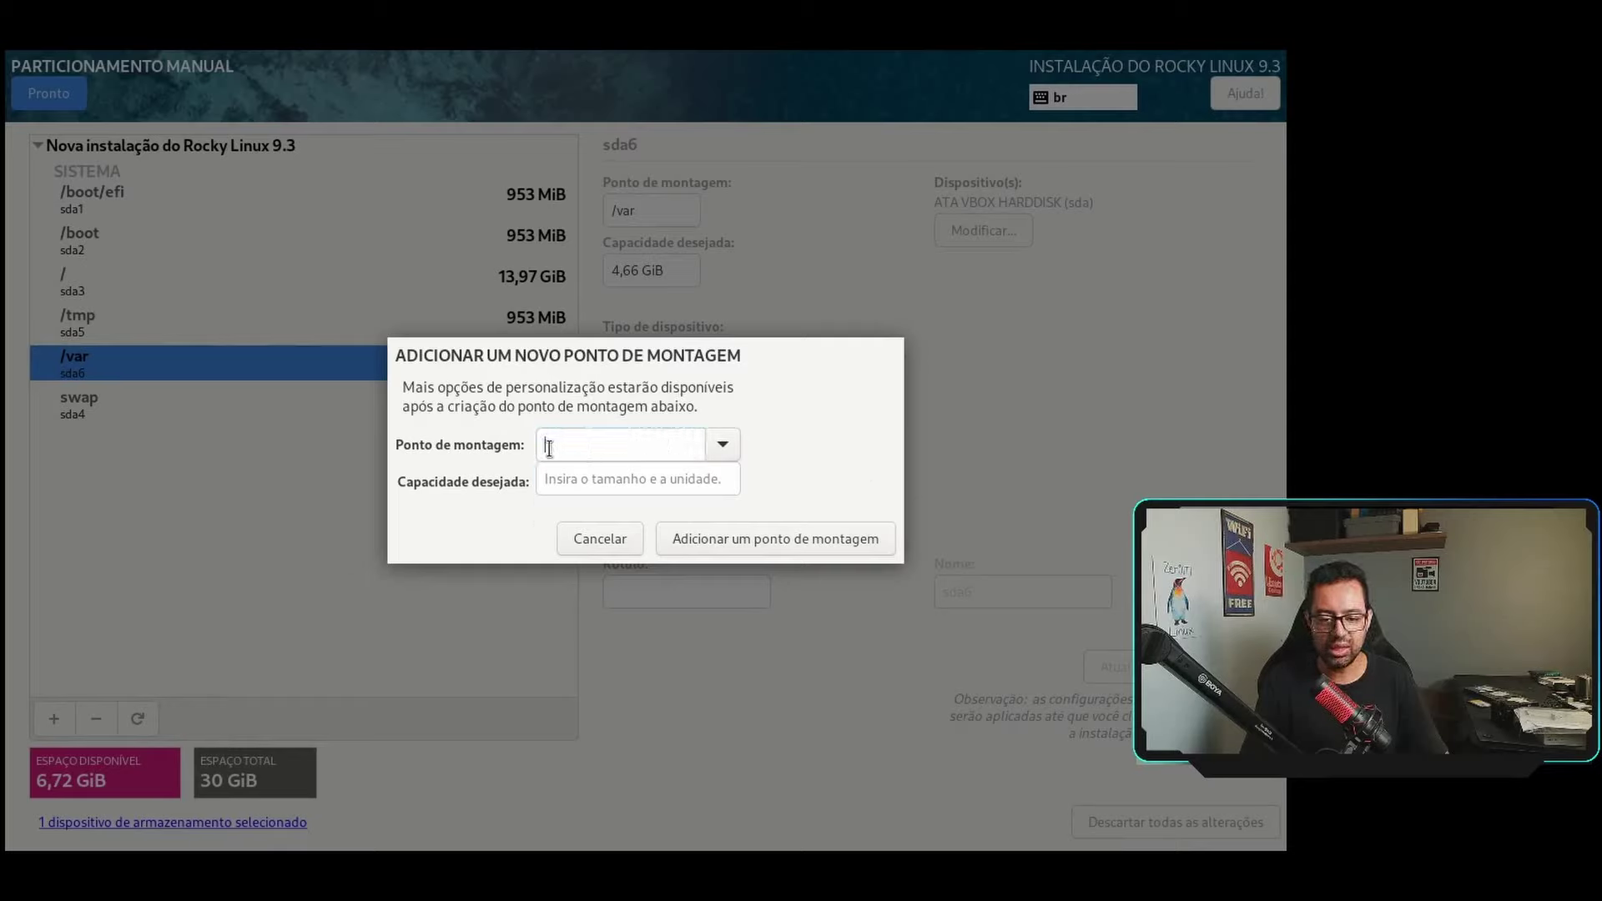
type("/arquivos")
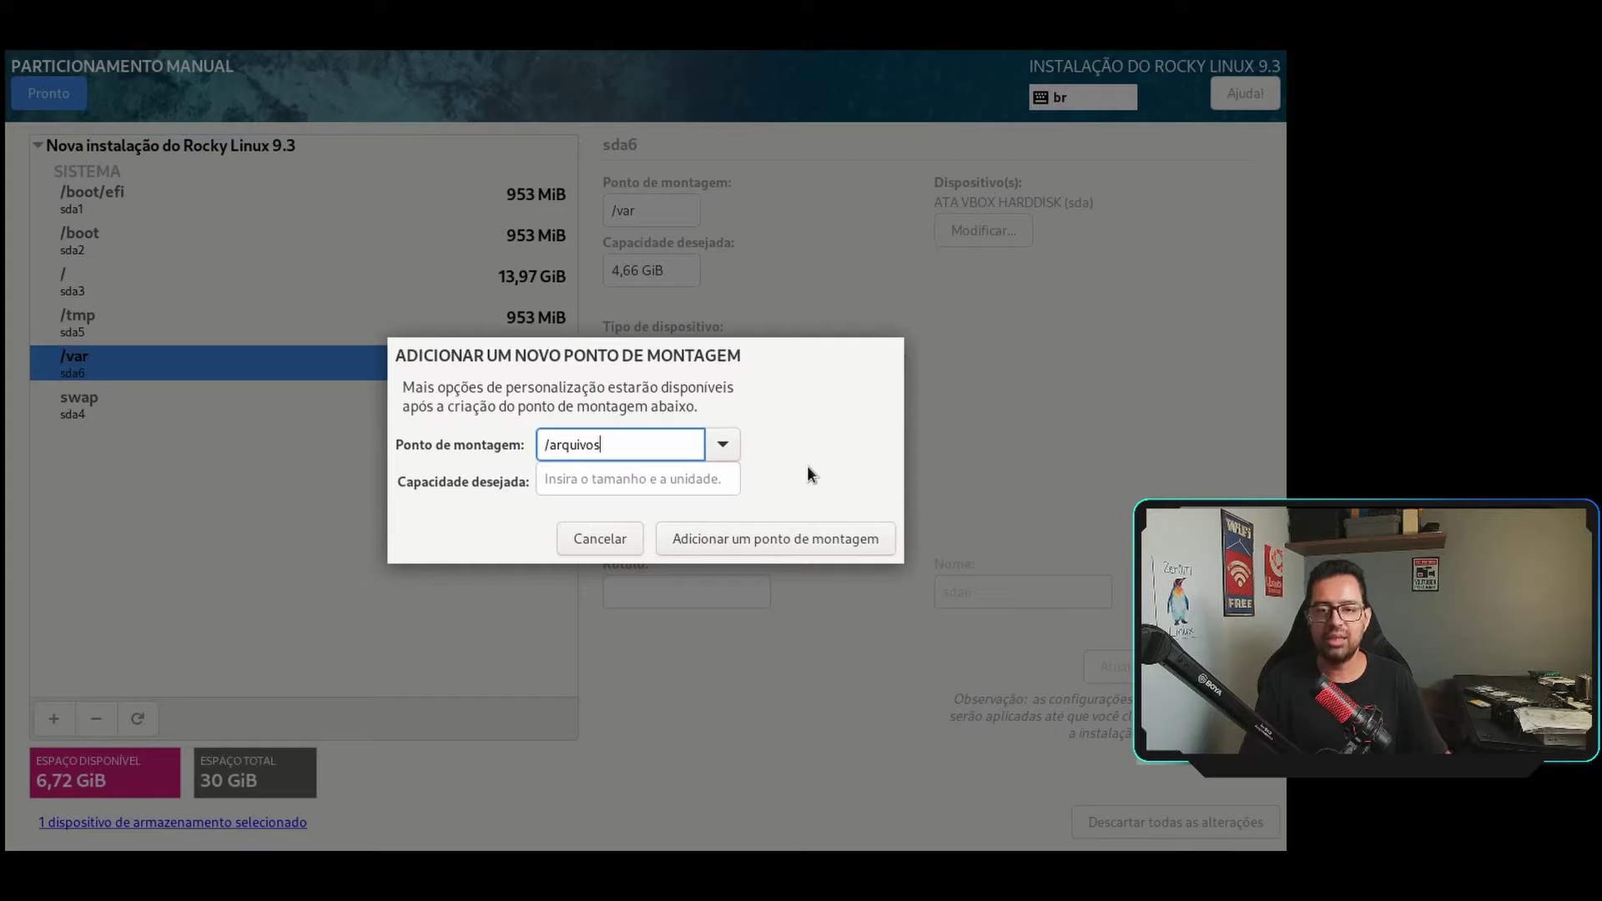
left_click(754, 538)
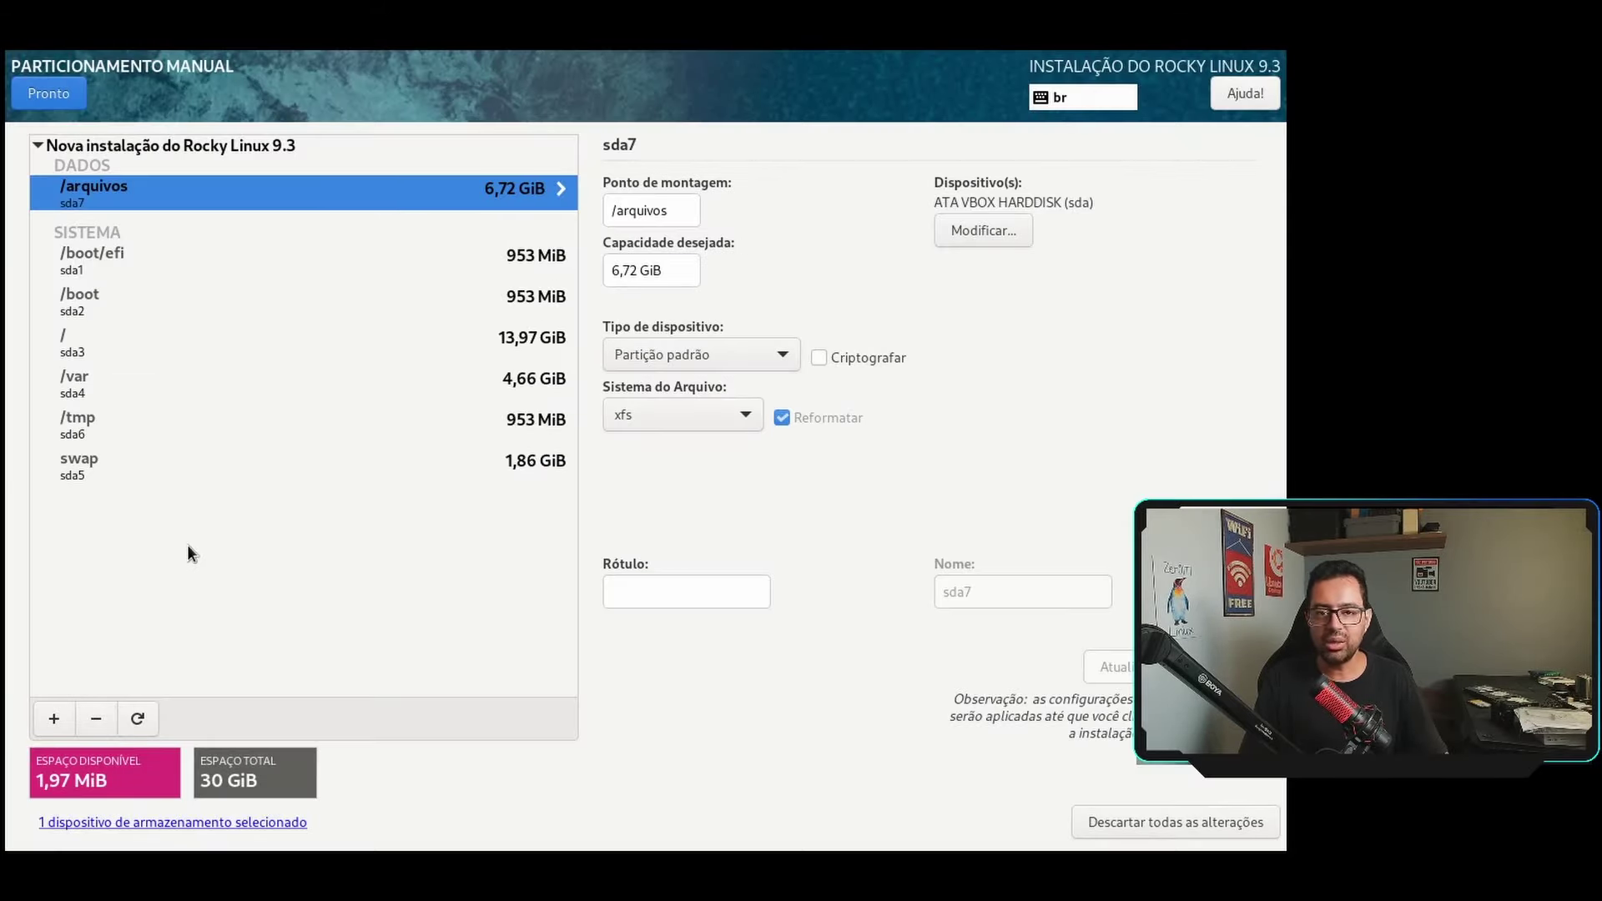
Review the Summary of Changes for the new partitions and accept them.
left_click(57, 97)
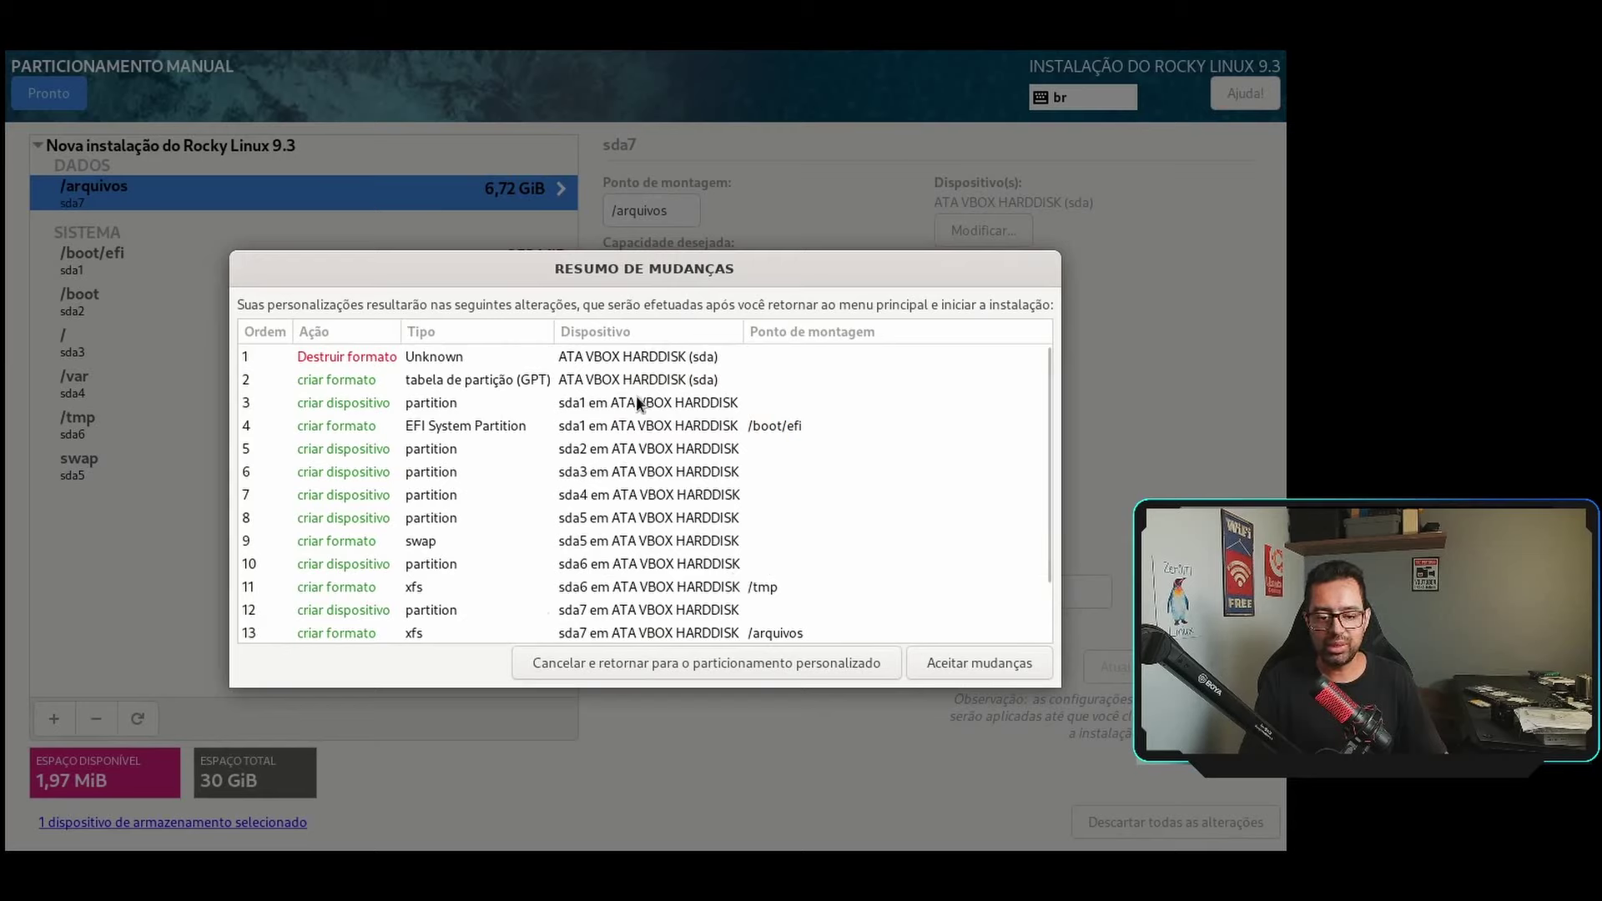
scroll(634, 405, "down", 3)
scroll(595, 502, "up", 3)
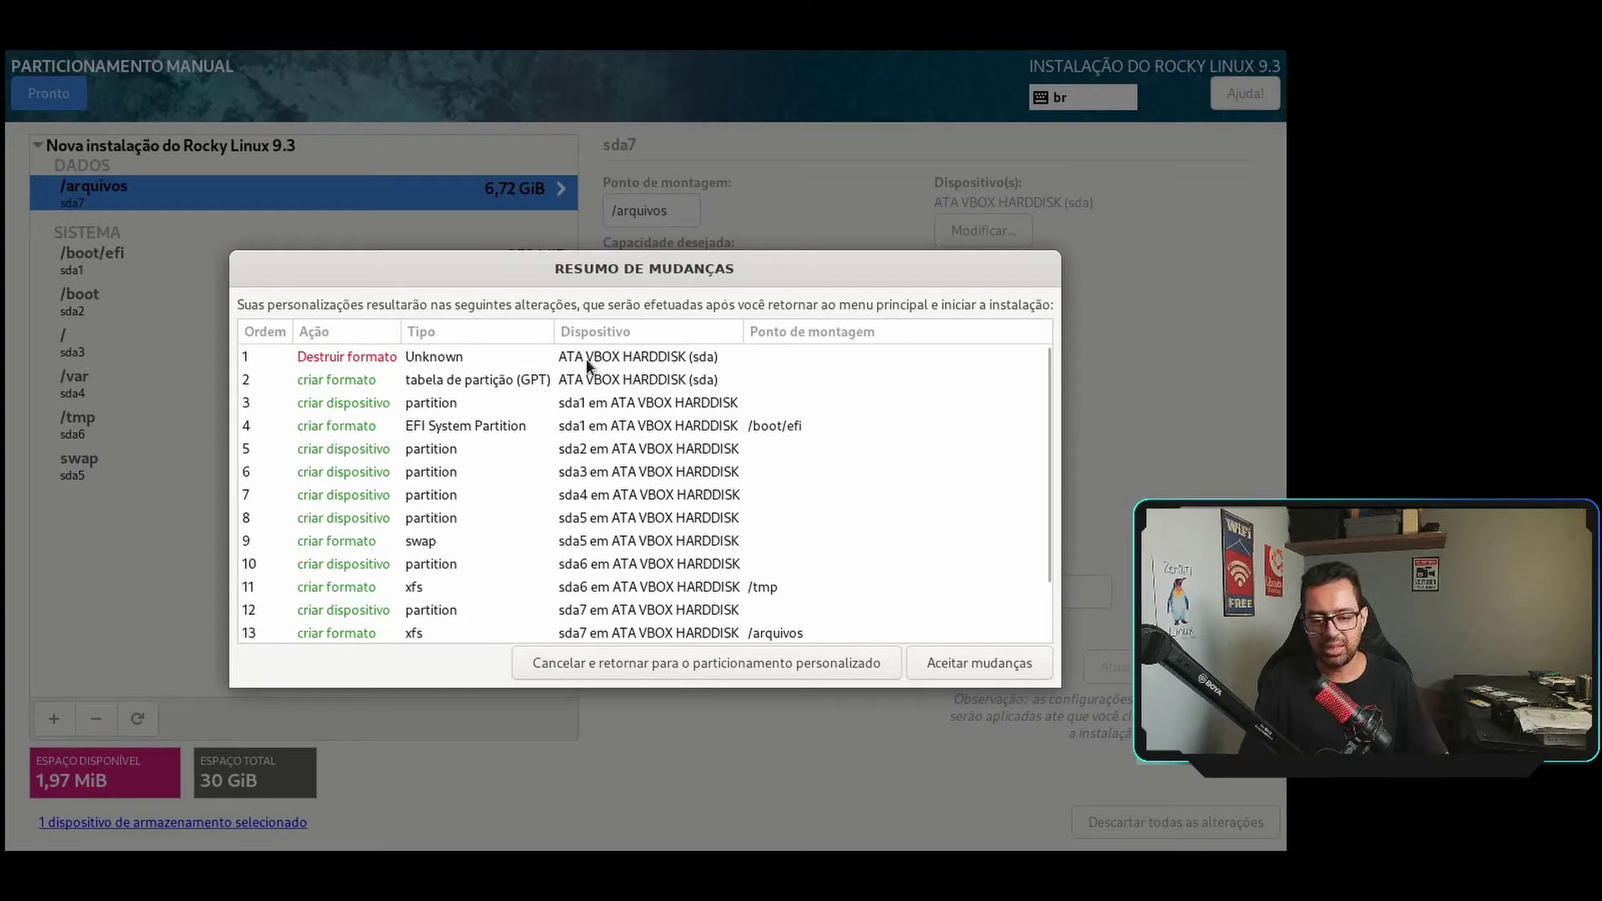
scroll(538, 437, "down", 3)
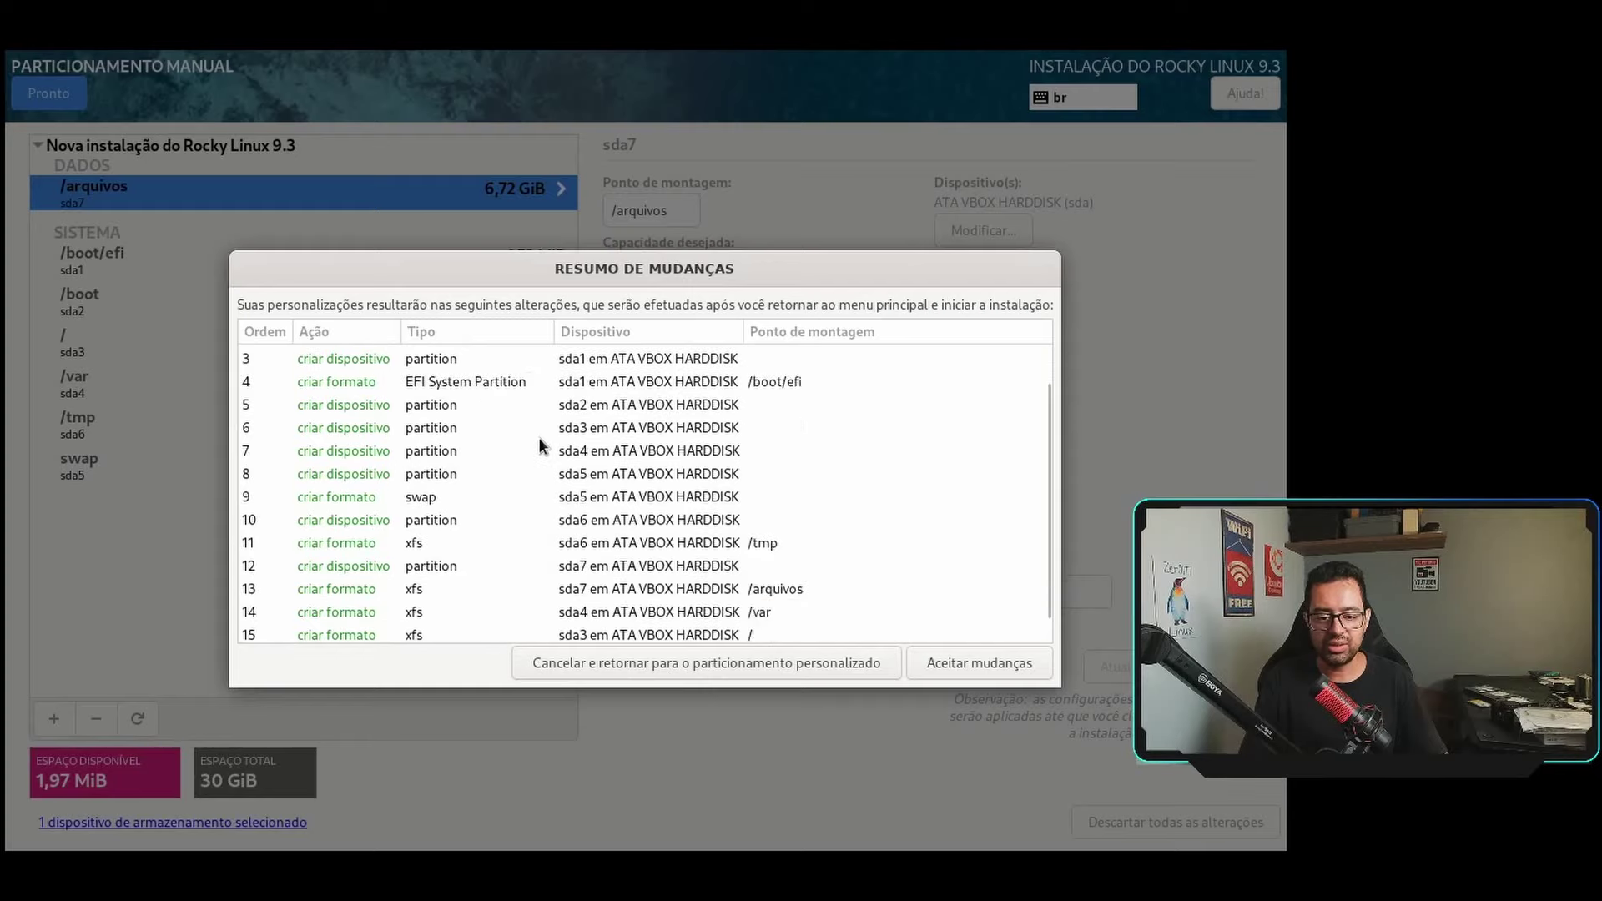
left_click(956, 667)
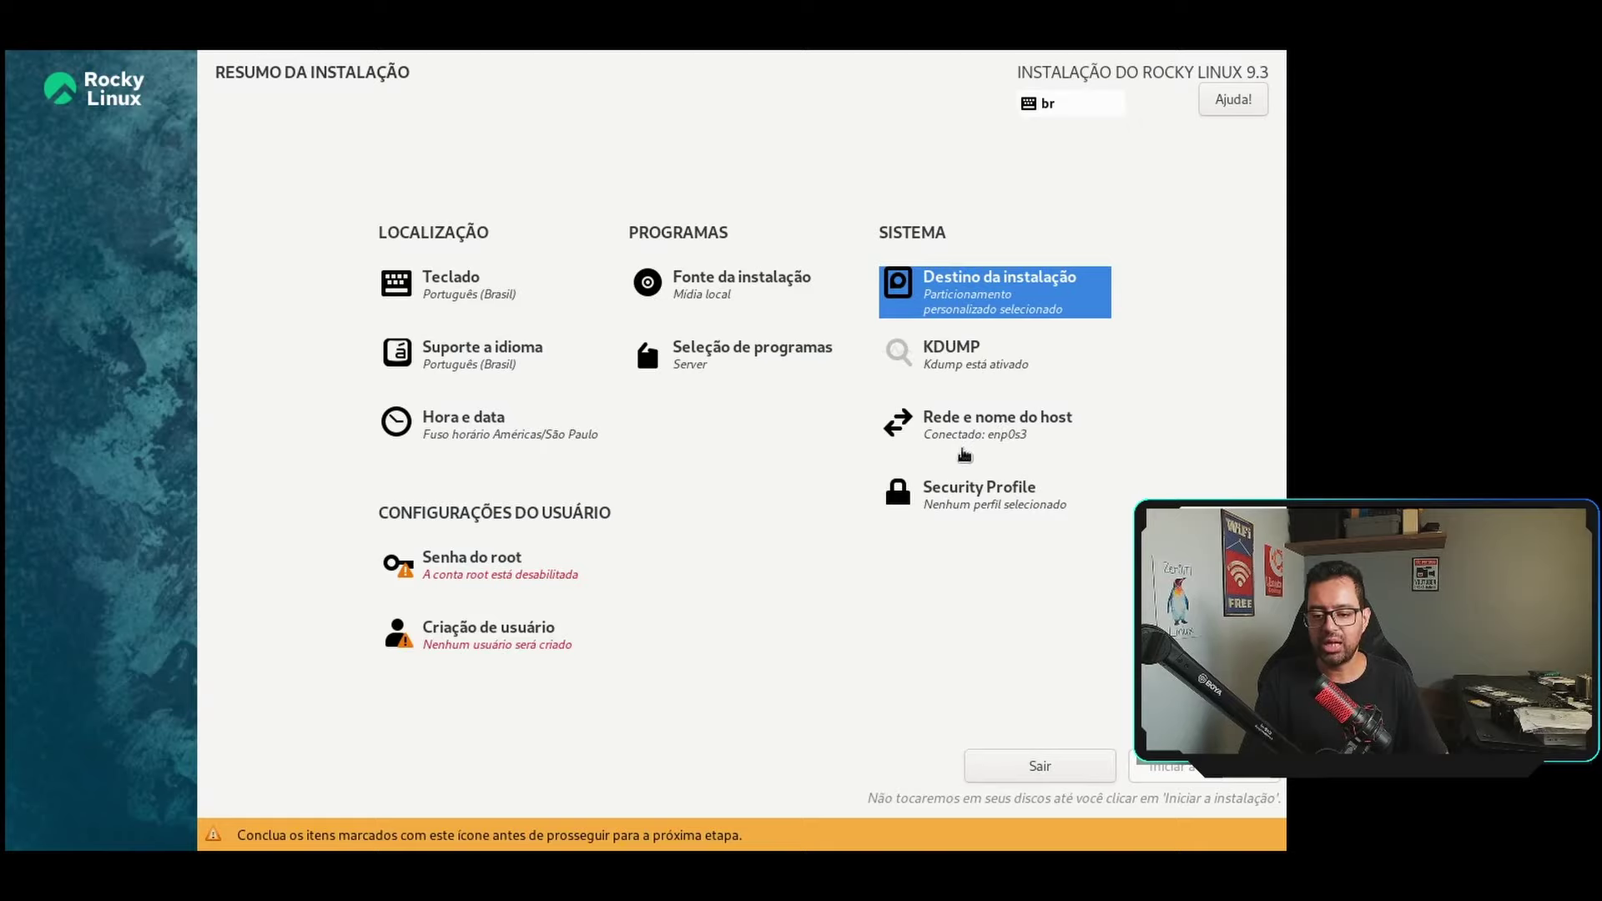
Edit the enp0s3 connection and open its IPv4 Method list, currently Automatic (DHCP).
left_click(1004, 427)
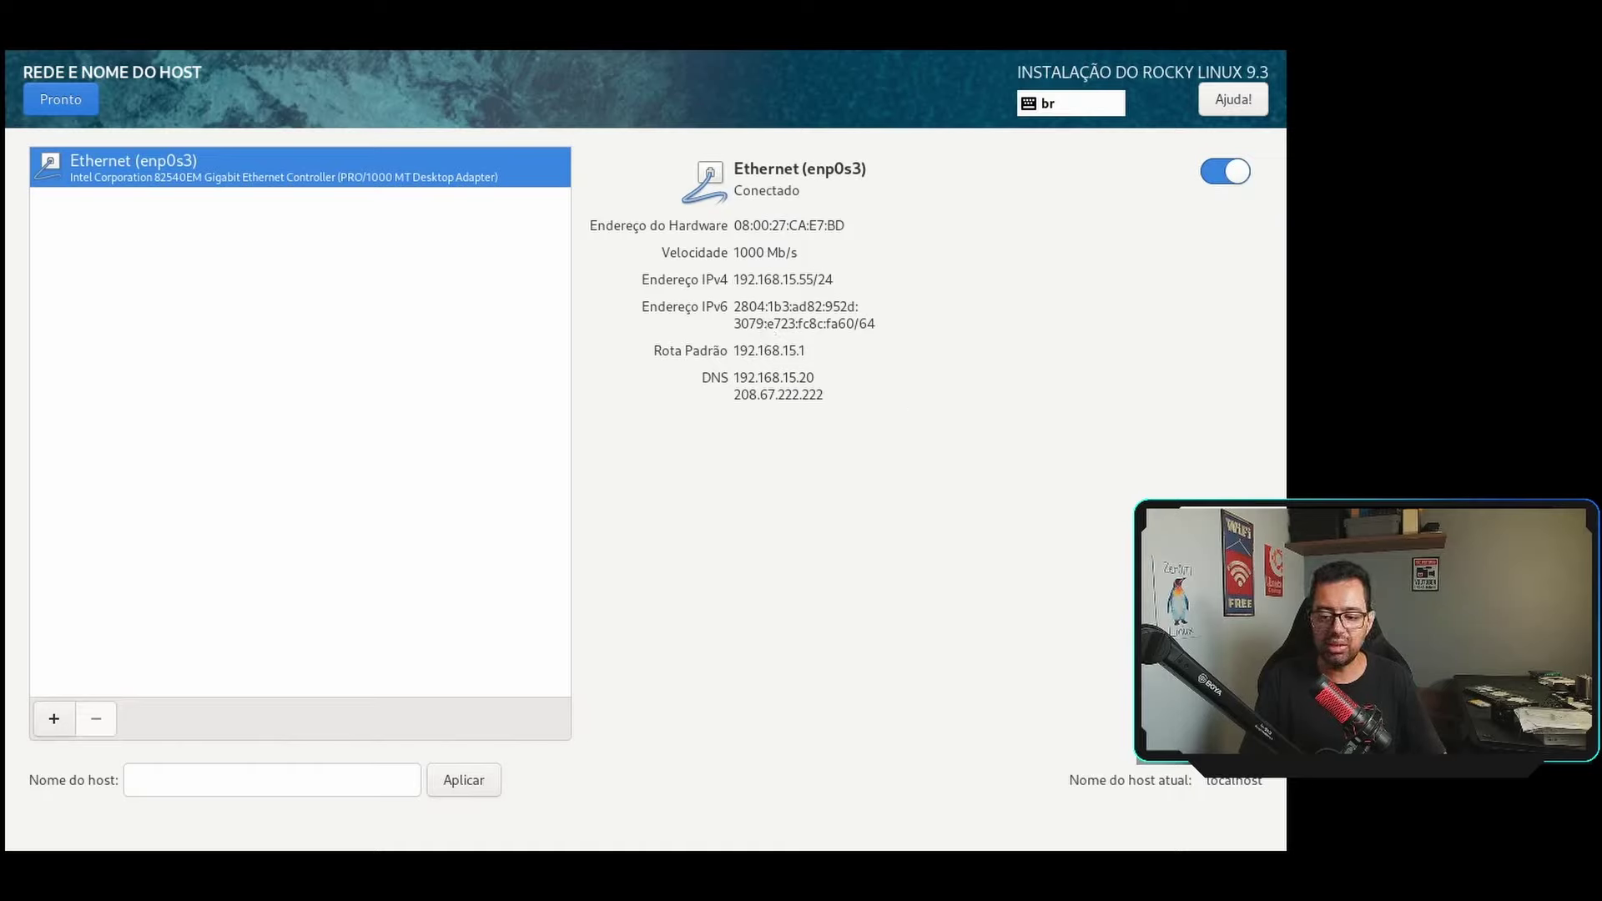
left_click(1199, 745)
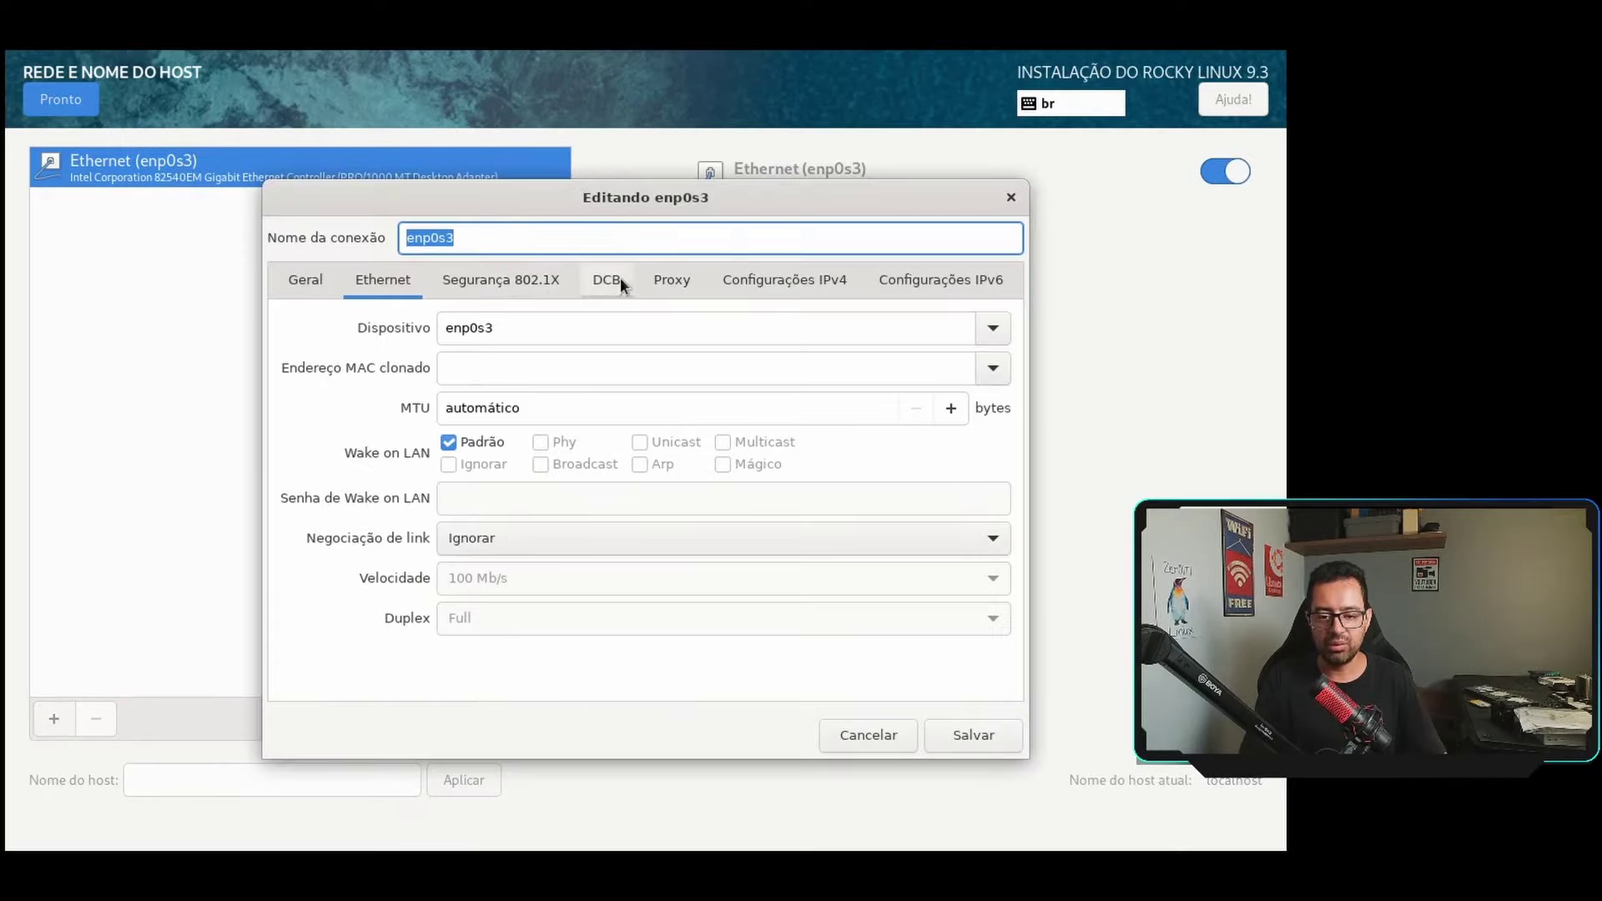
left_click(500, 338)
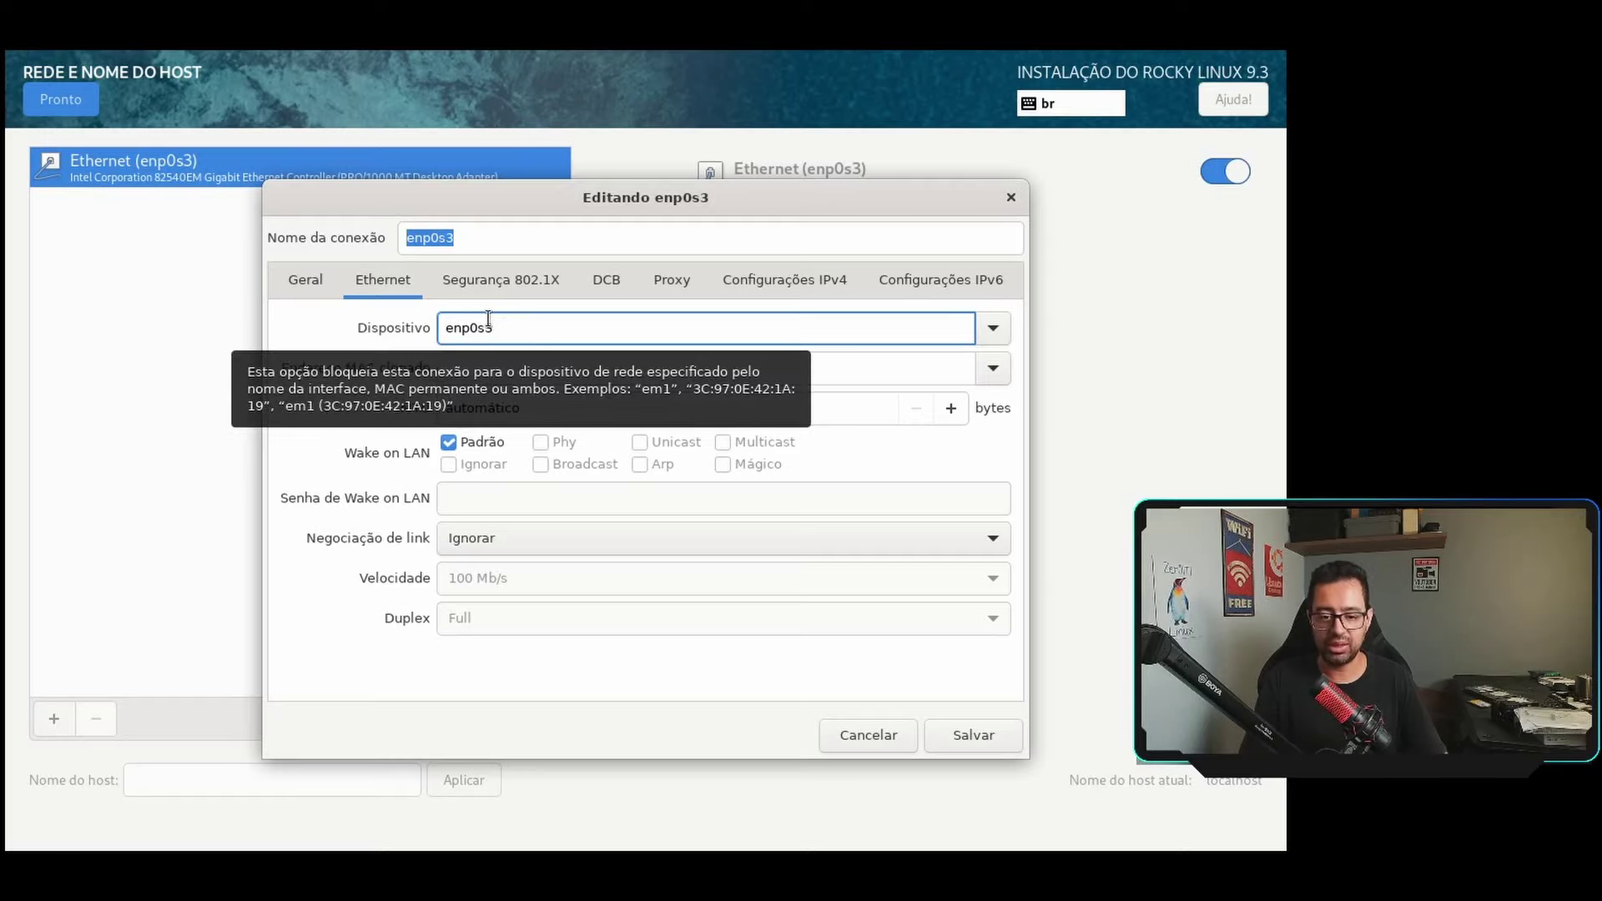
left_click(783, 285)
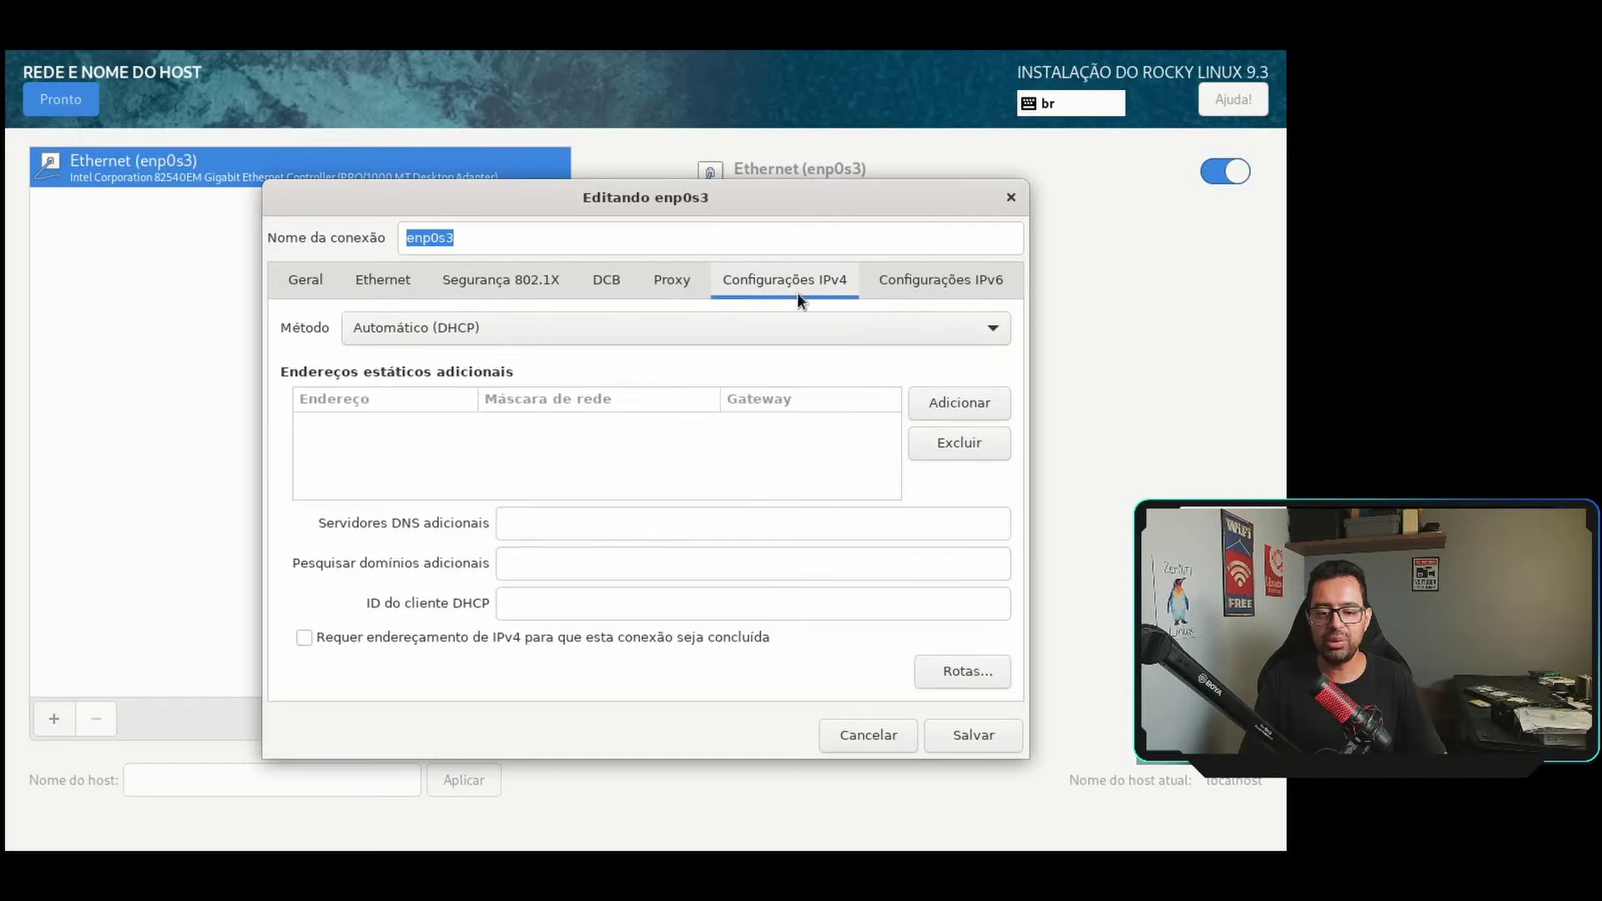
left_click(607, 329)
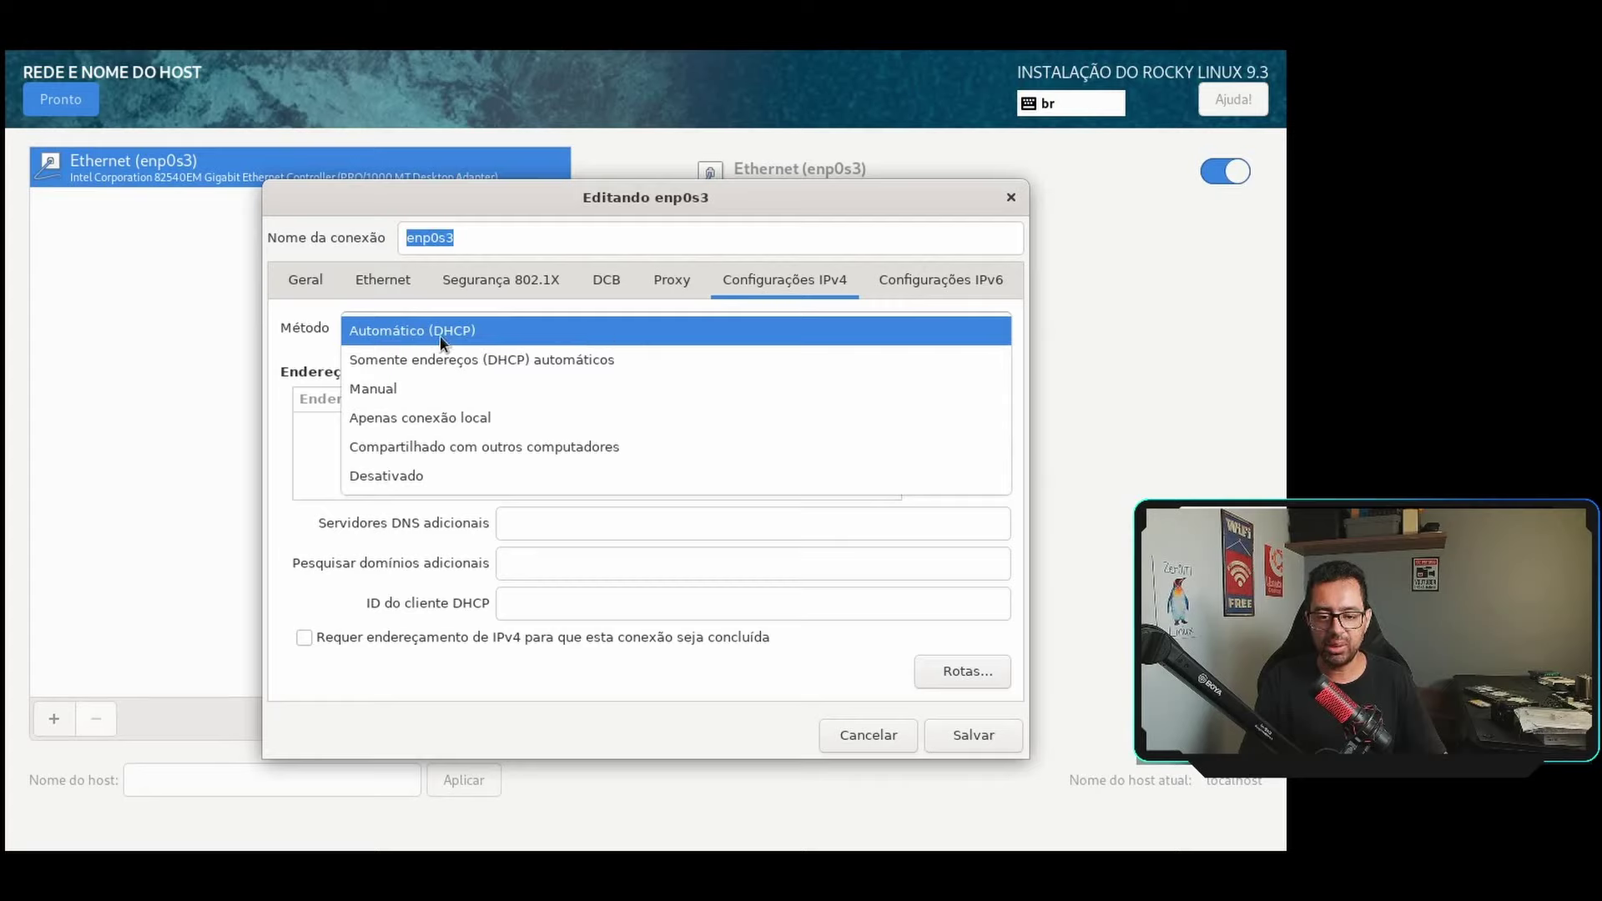
Switch IPv4 to Manual with address 192.168.15.30, netmask 24 and gateway 192.168.15.1.
left_click(402, 389)
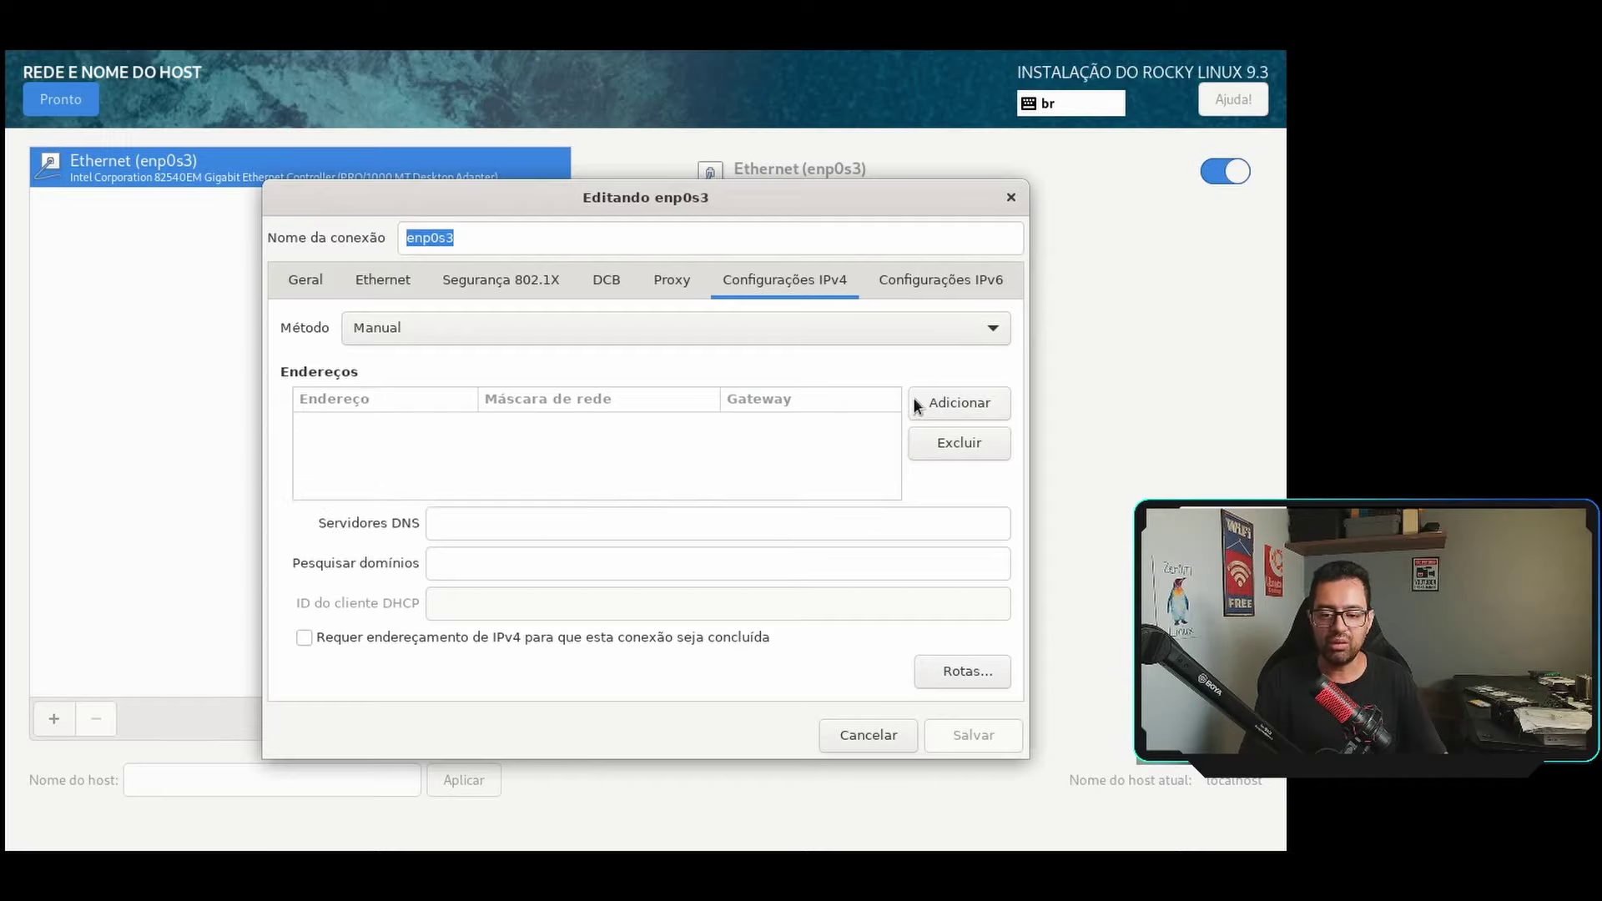
left_click(940, 405)
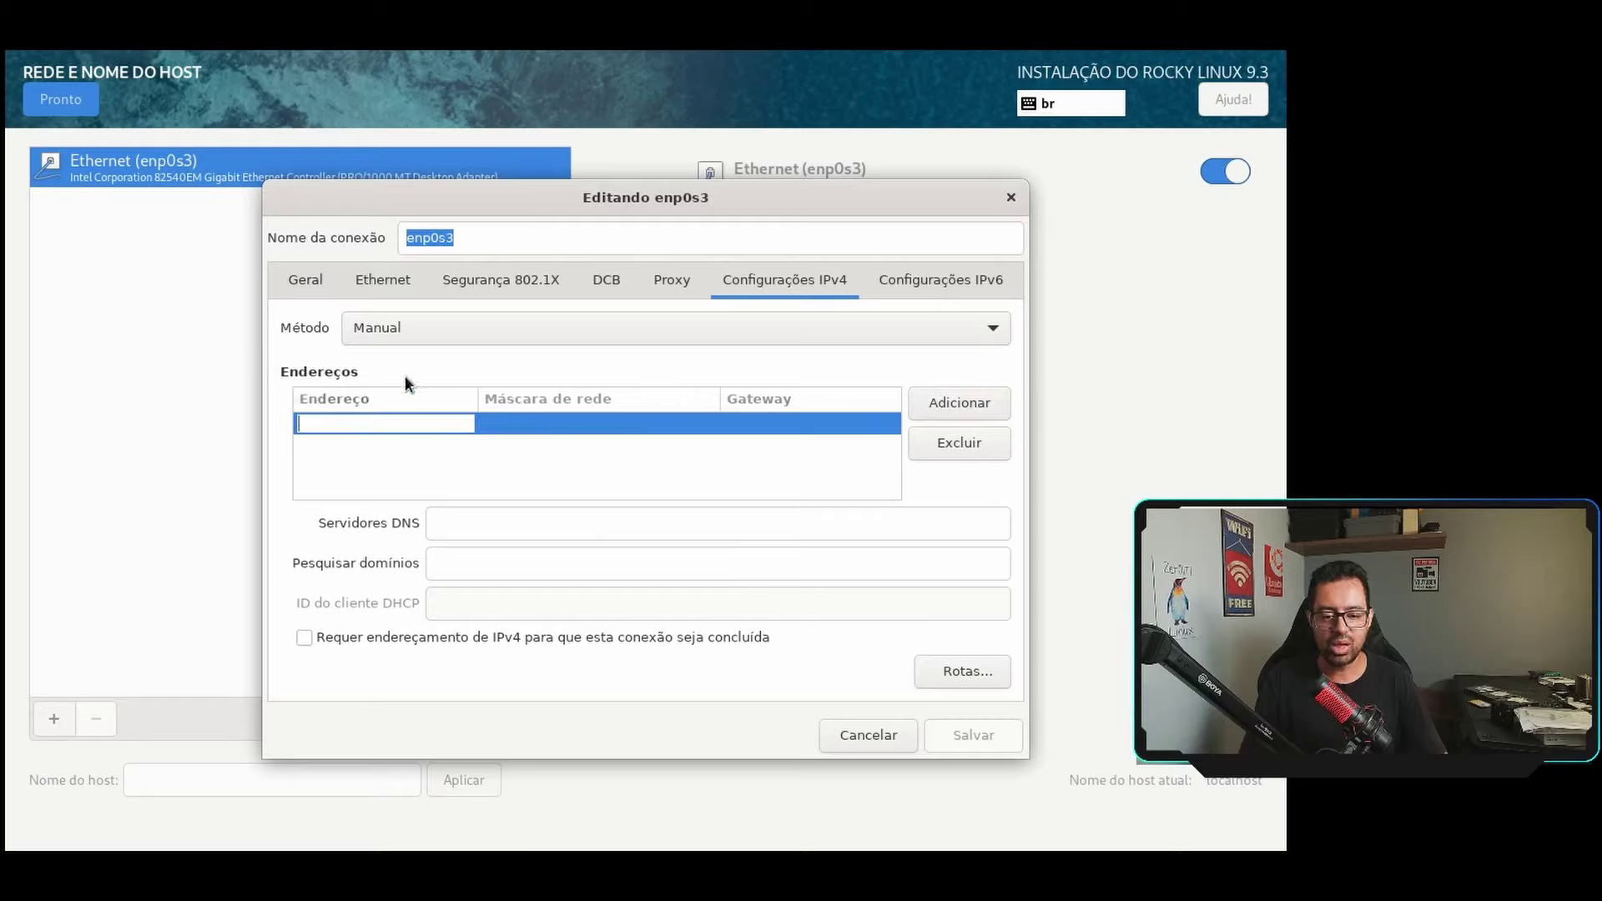
type("192")
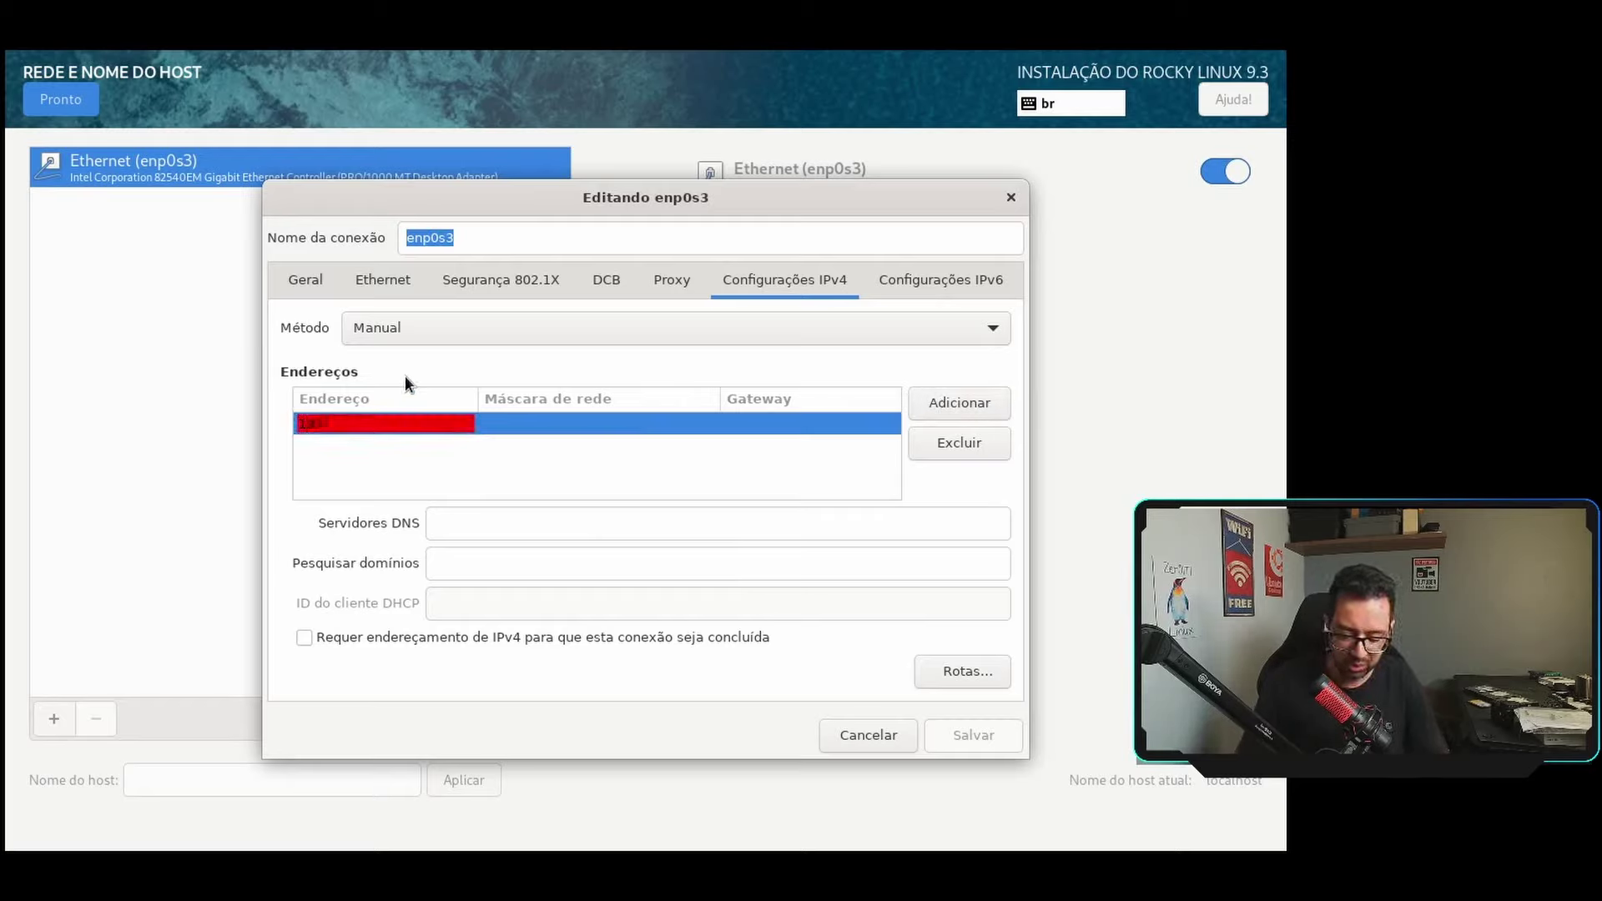
type(".168.")
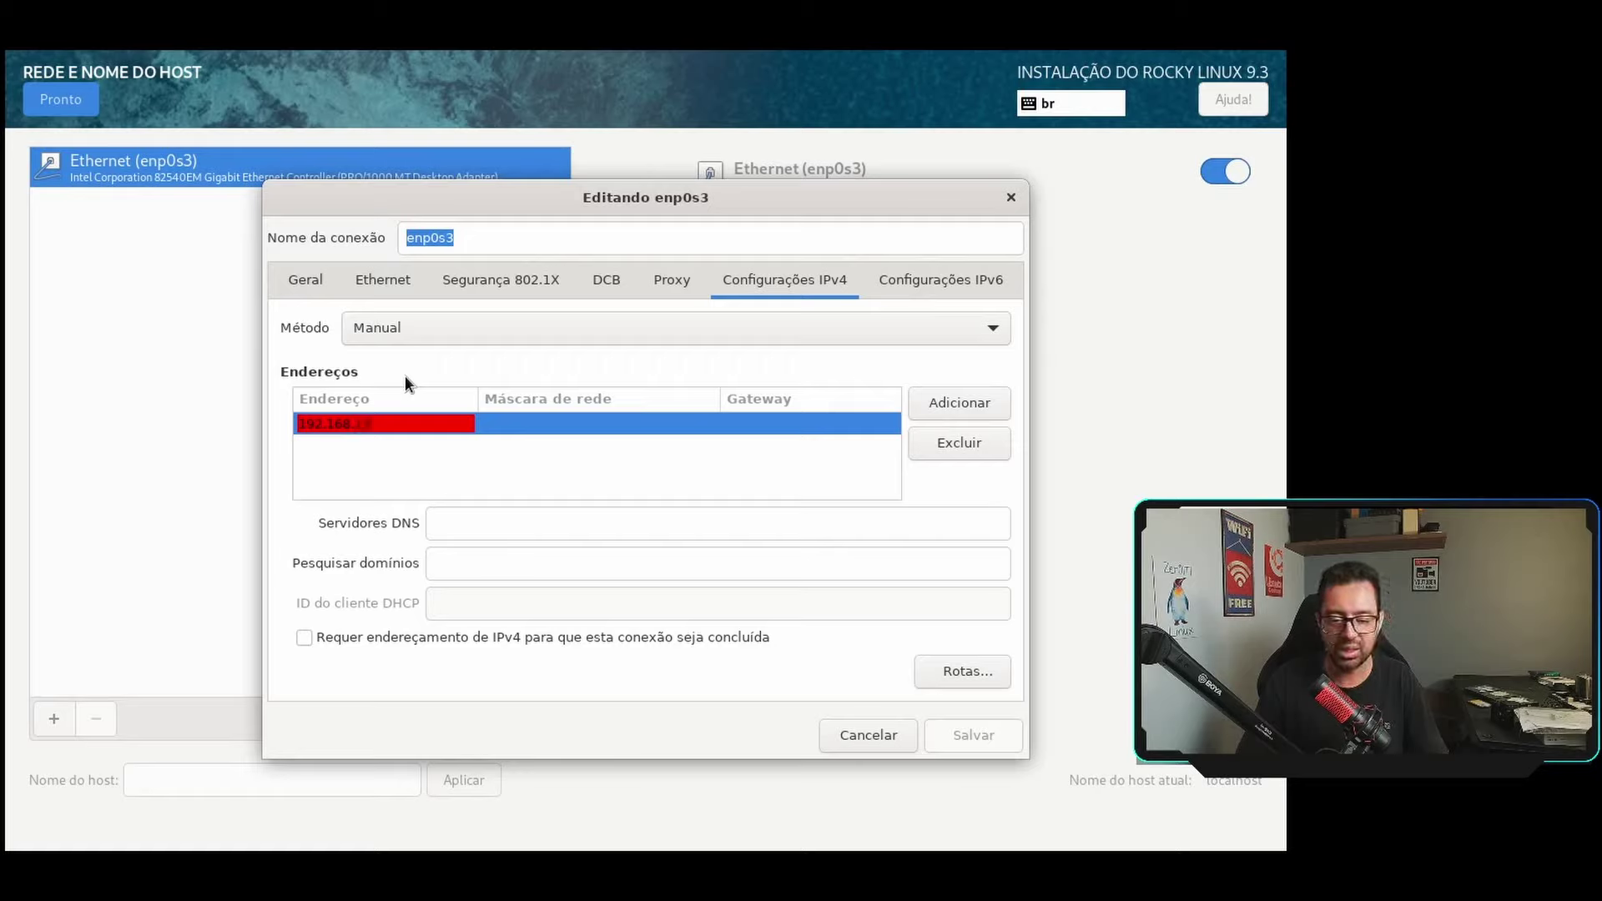
type("15")
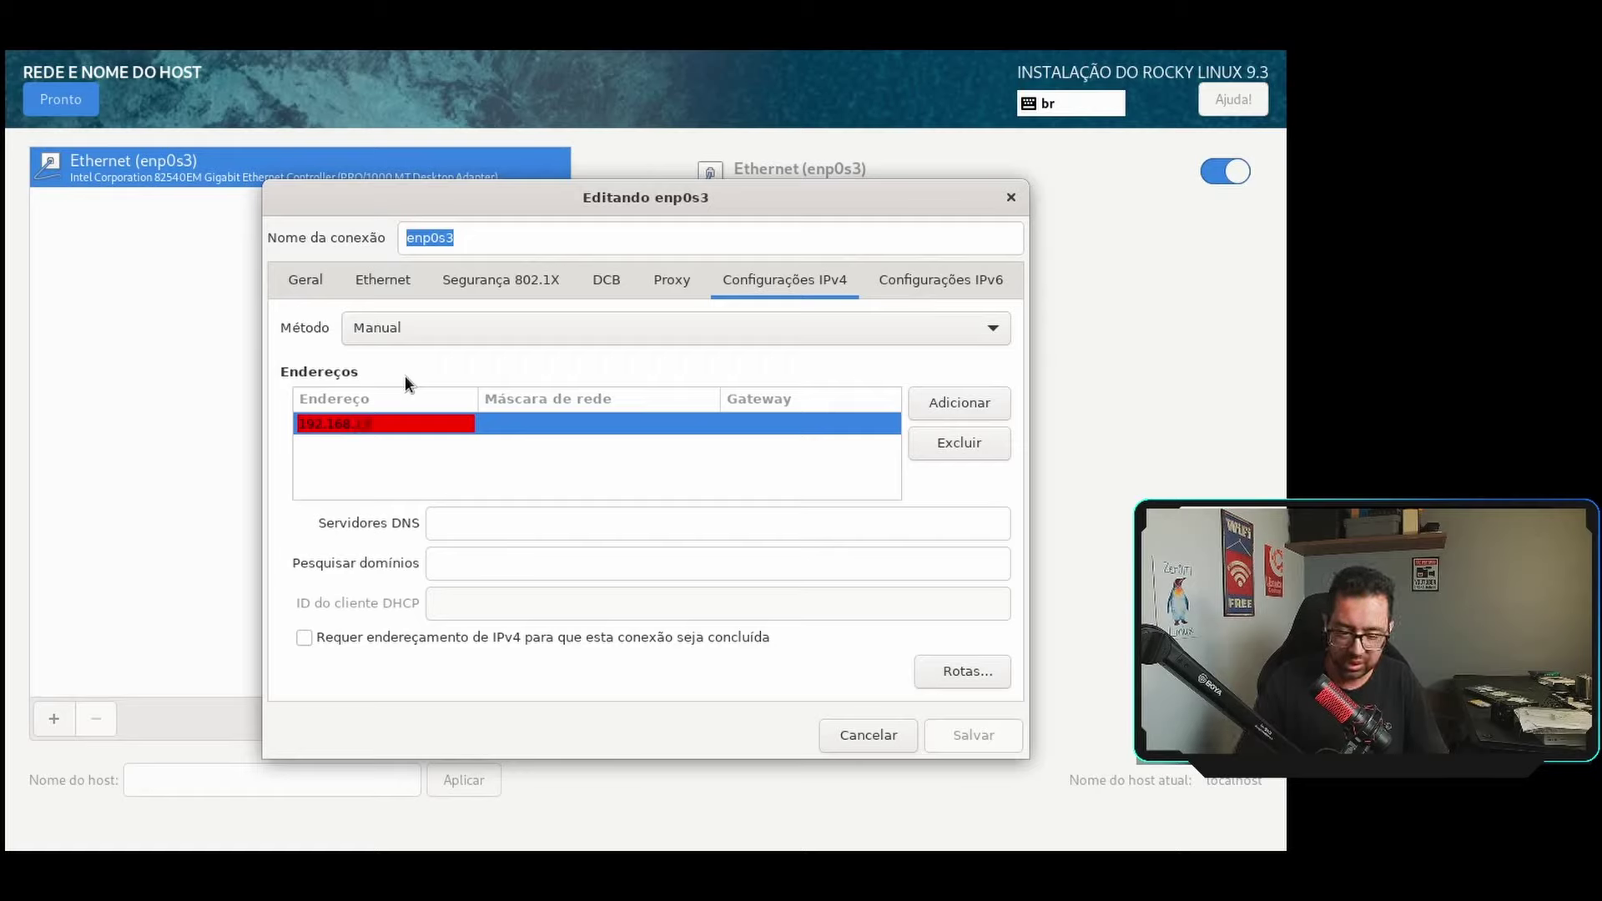
type(".30")
left_click(530, 426)
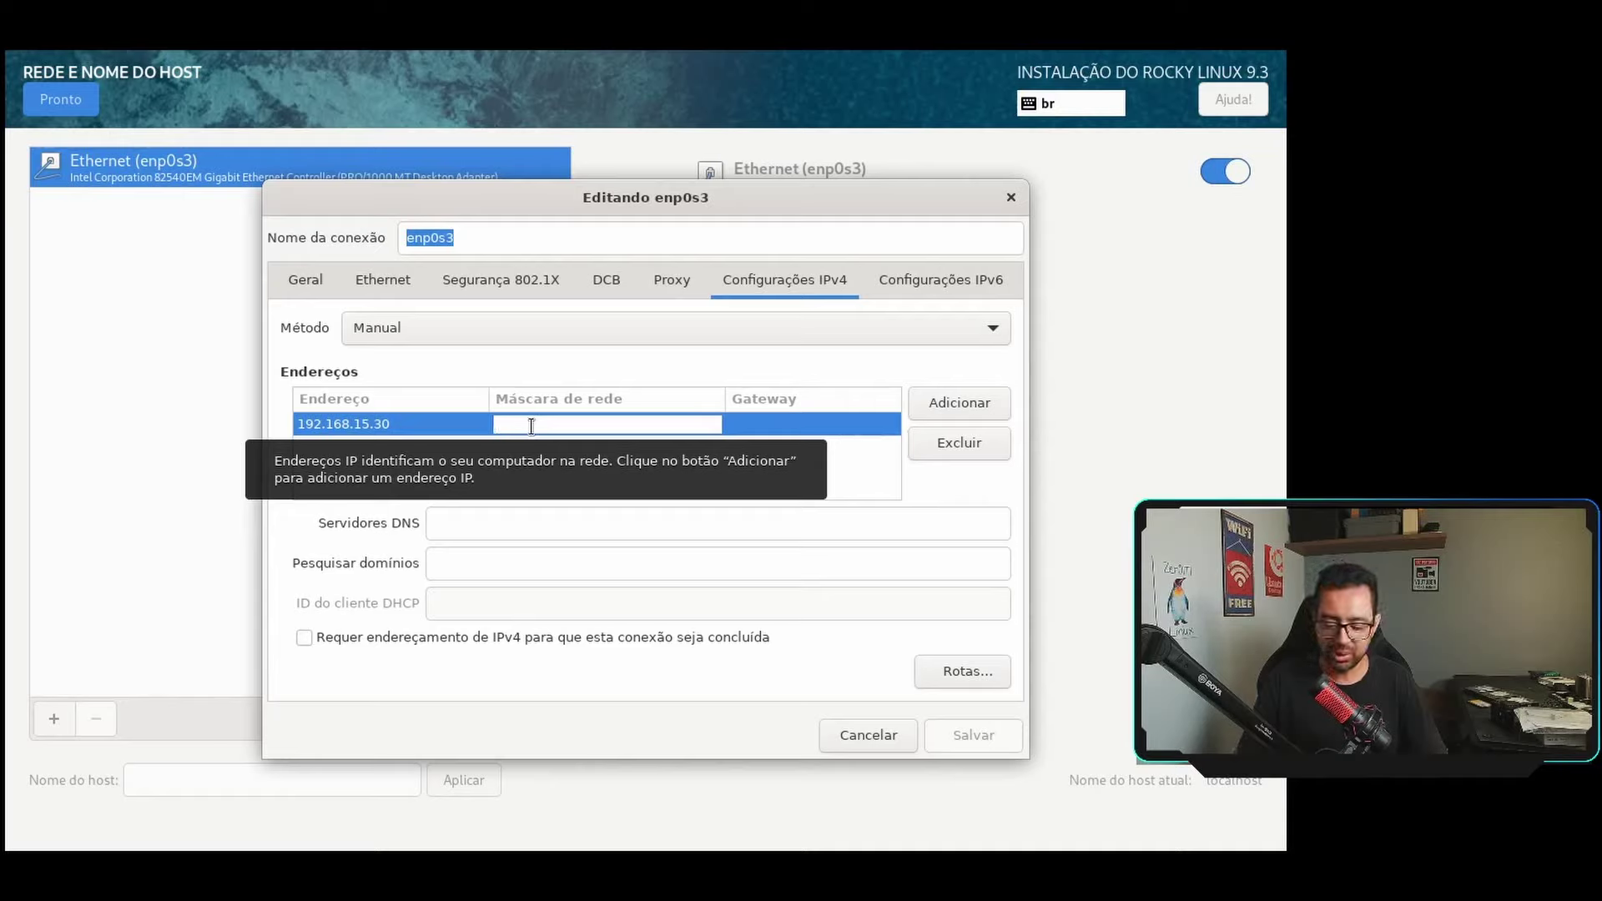
type("24")
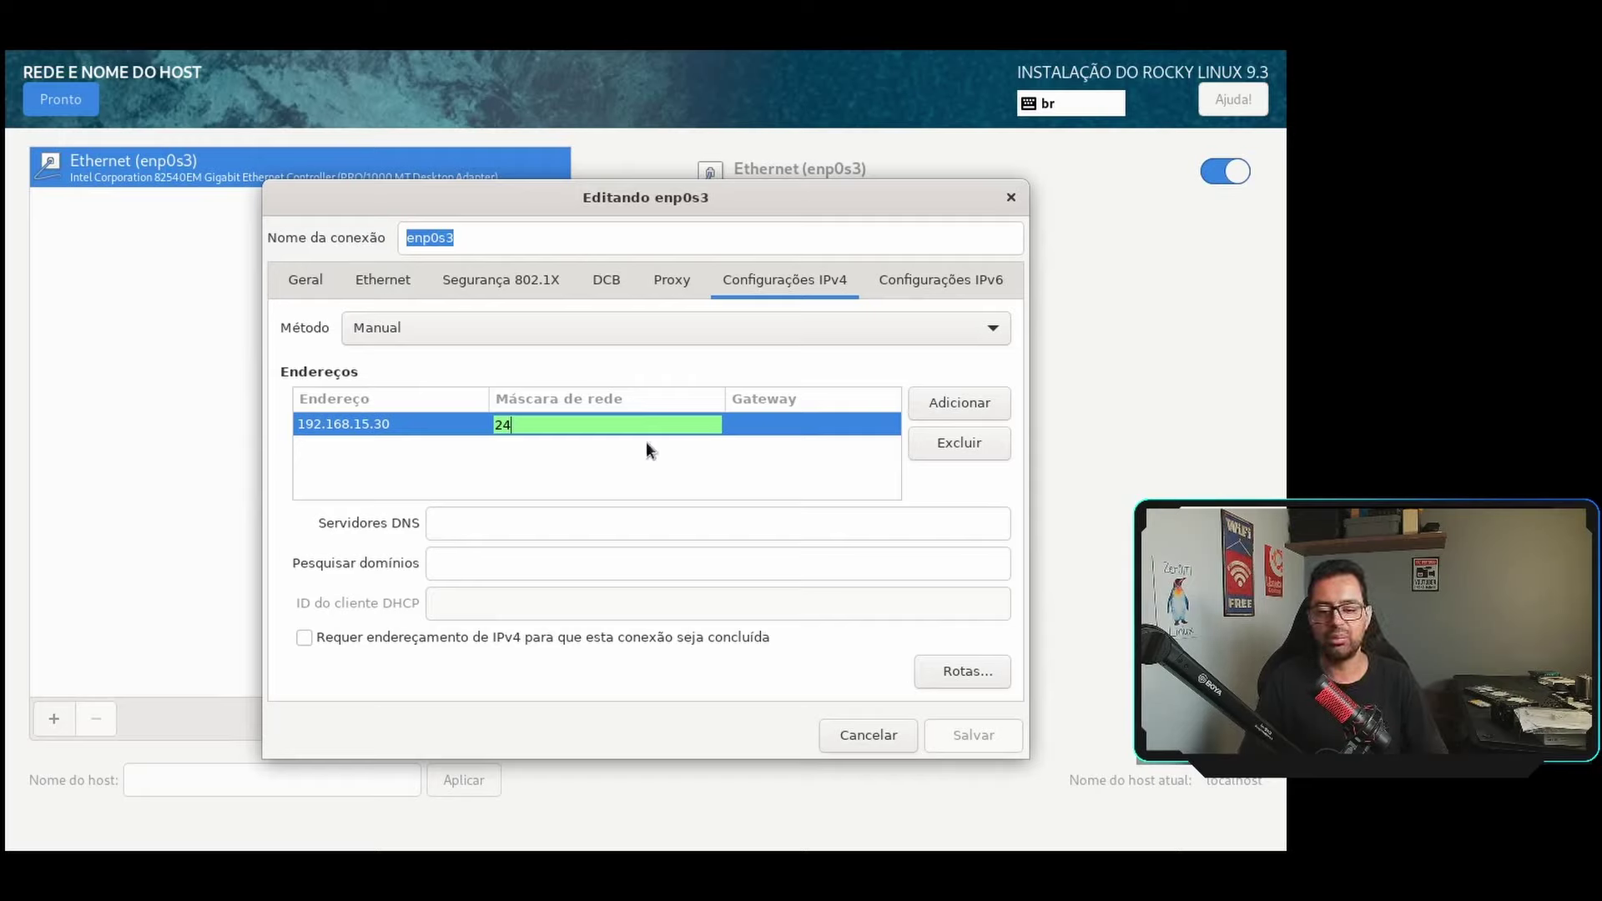
left_click(644, 442)
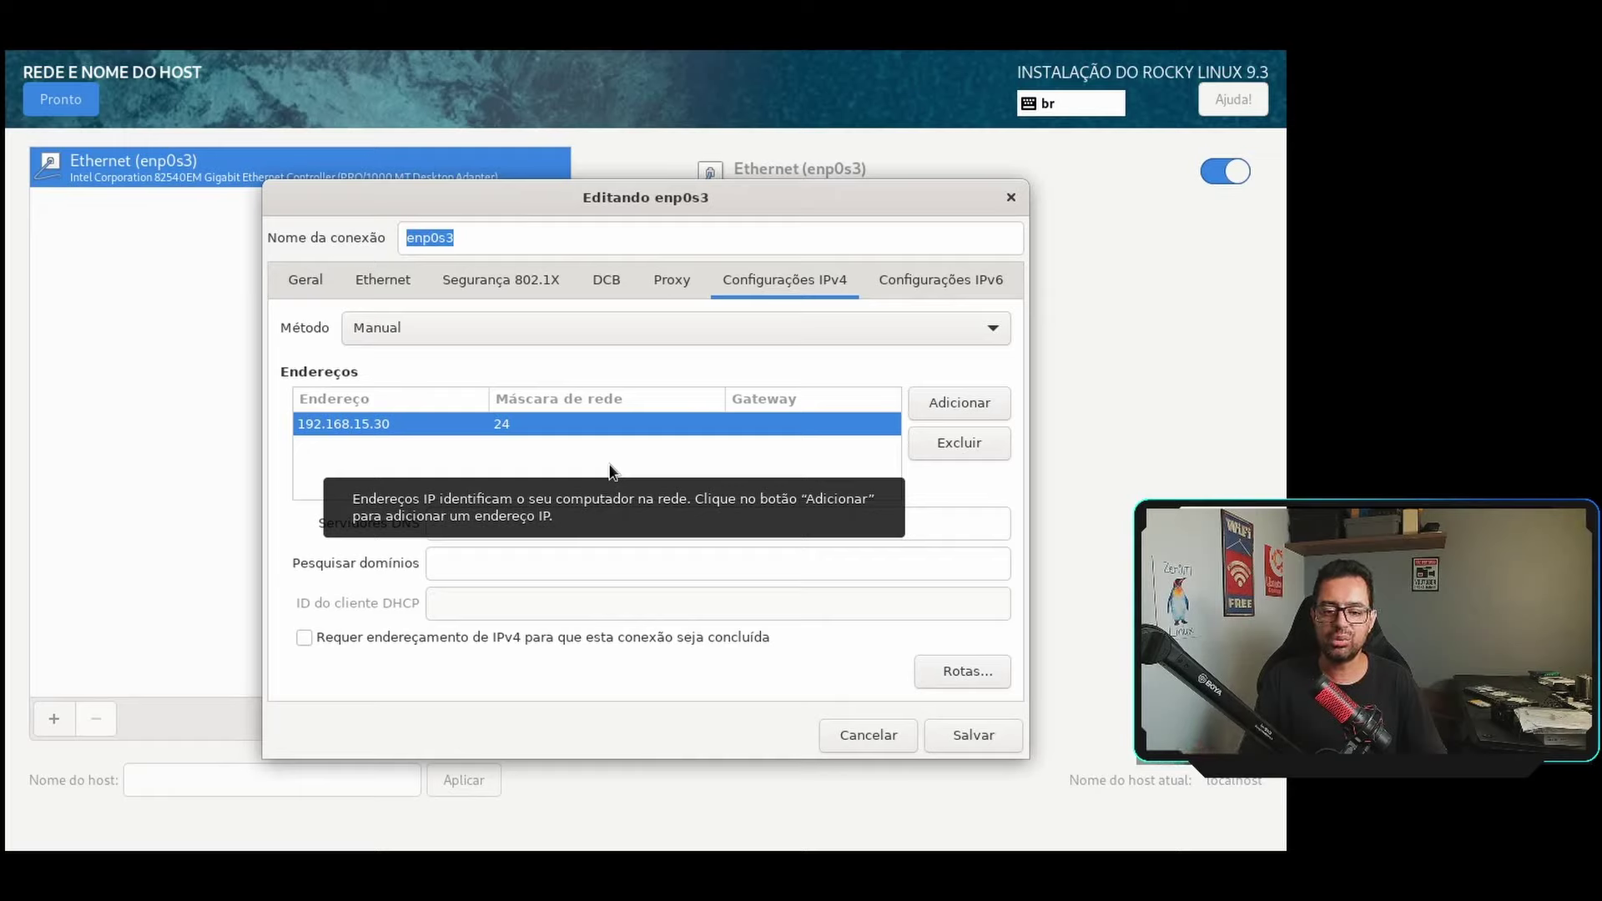
left_click(834, 424)
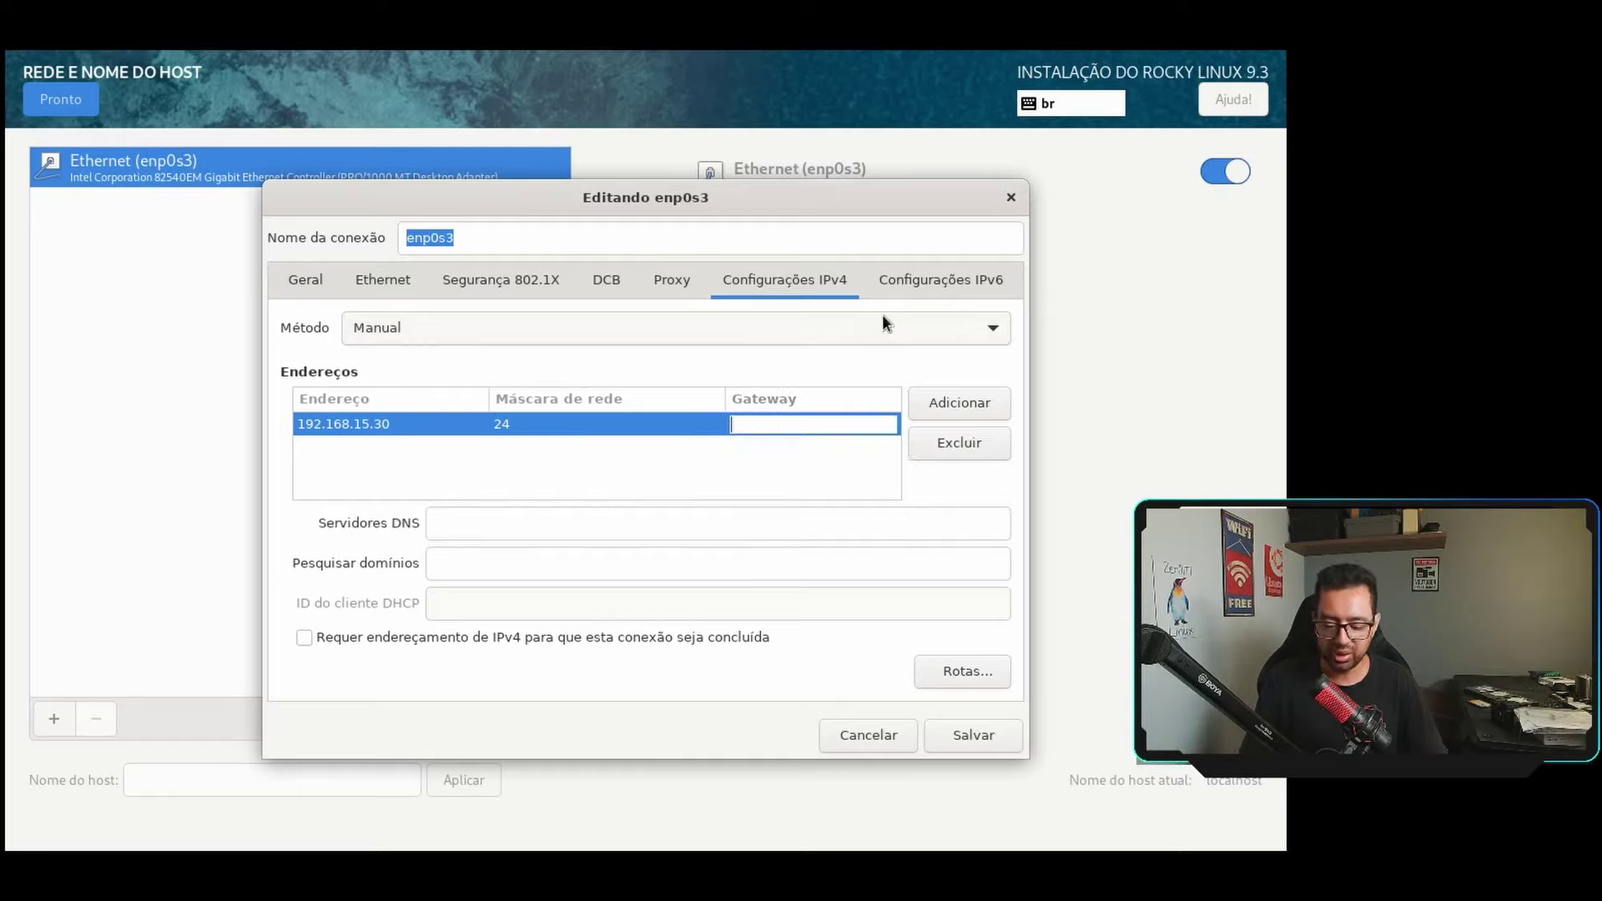
type("192.168")
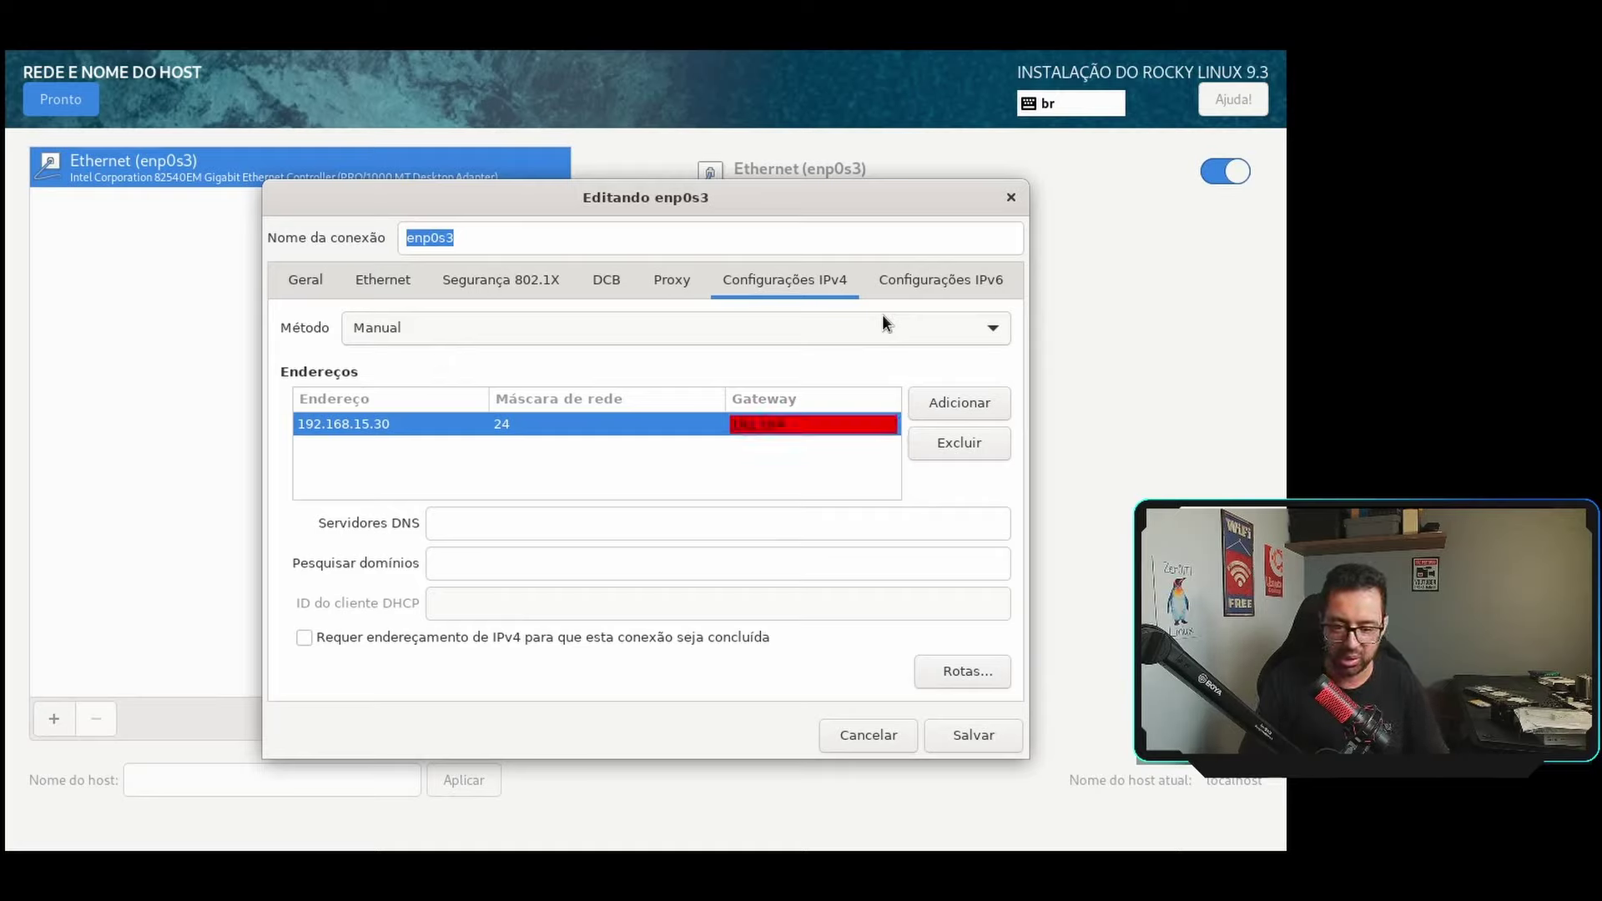
type(".15.1")
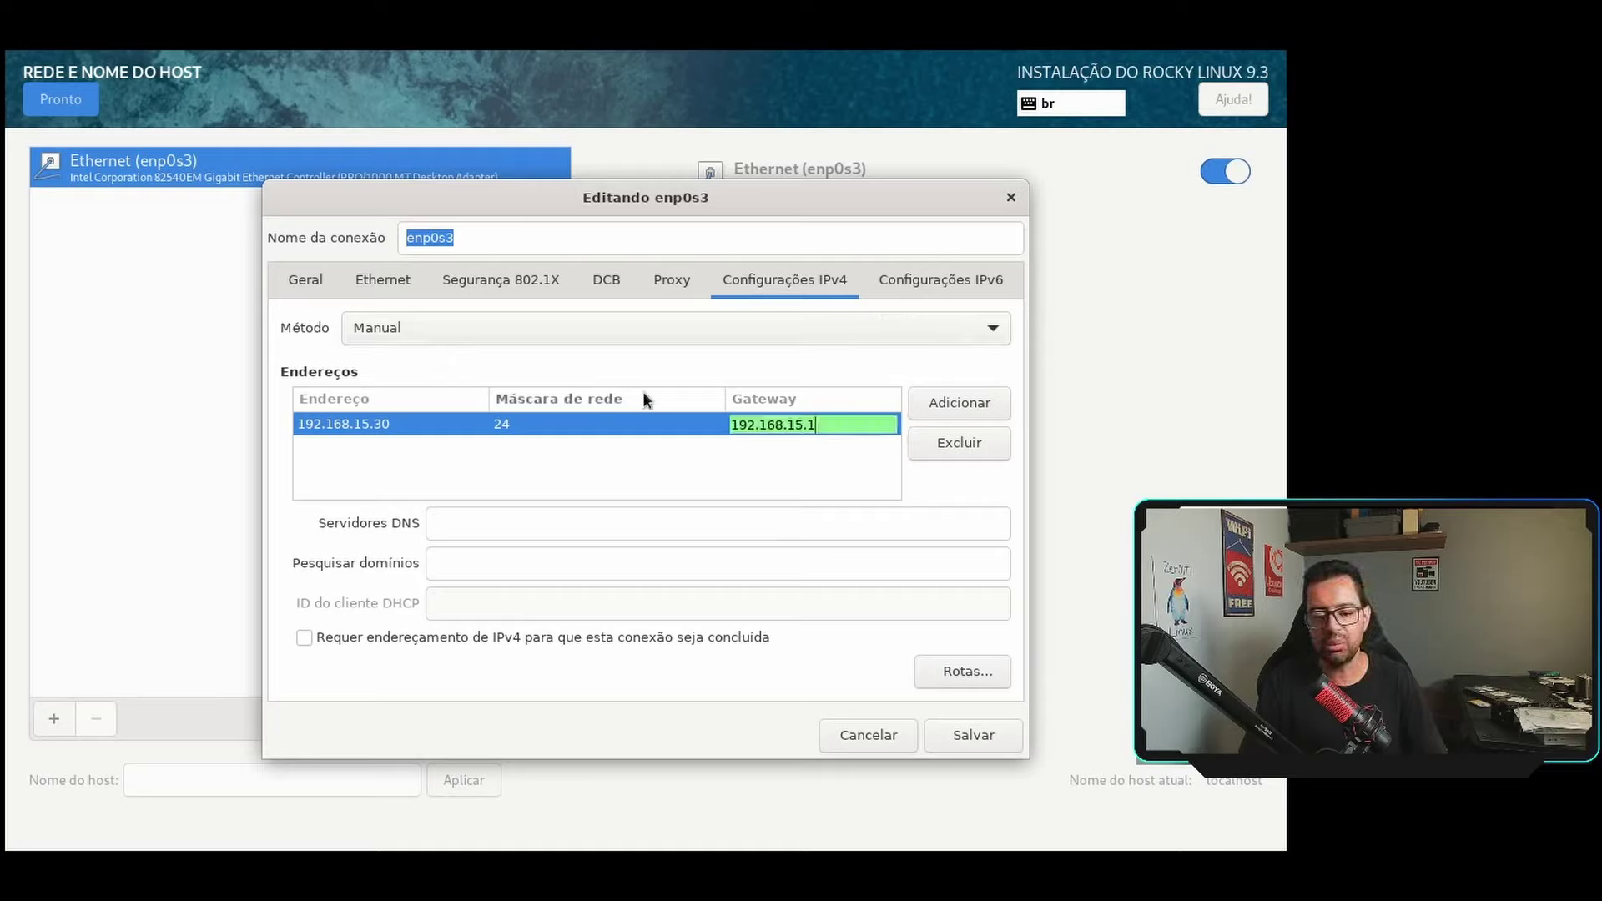
key("Return")
left_click(502, 526)
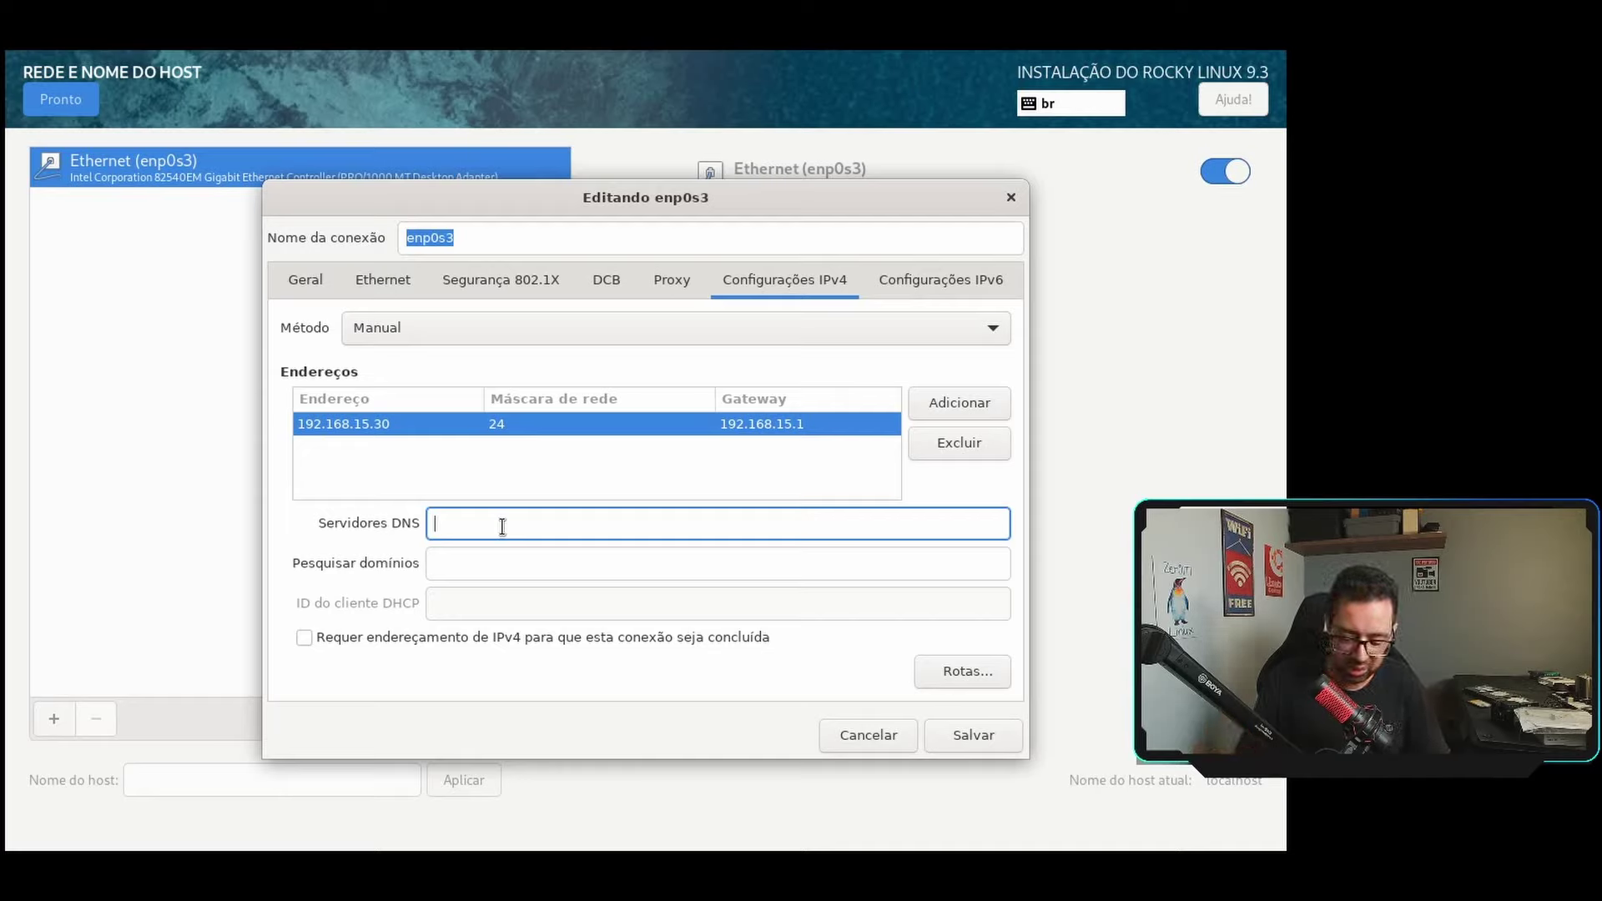
Enter DNS servers 208.67.222.222 and 208.67.220.220 and search domain zer01ti.intra.
type("208.66.")
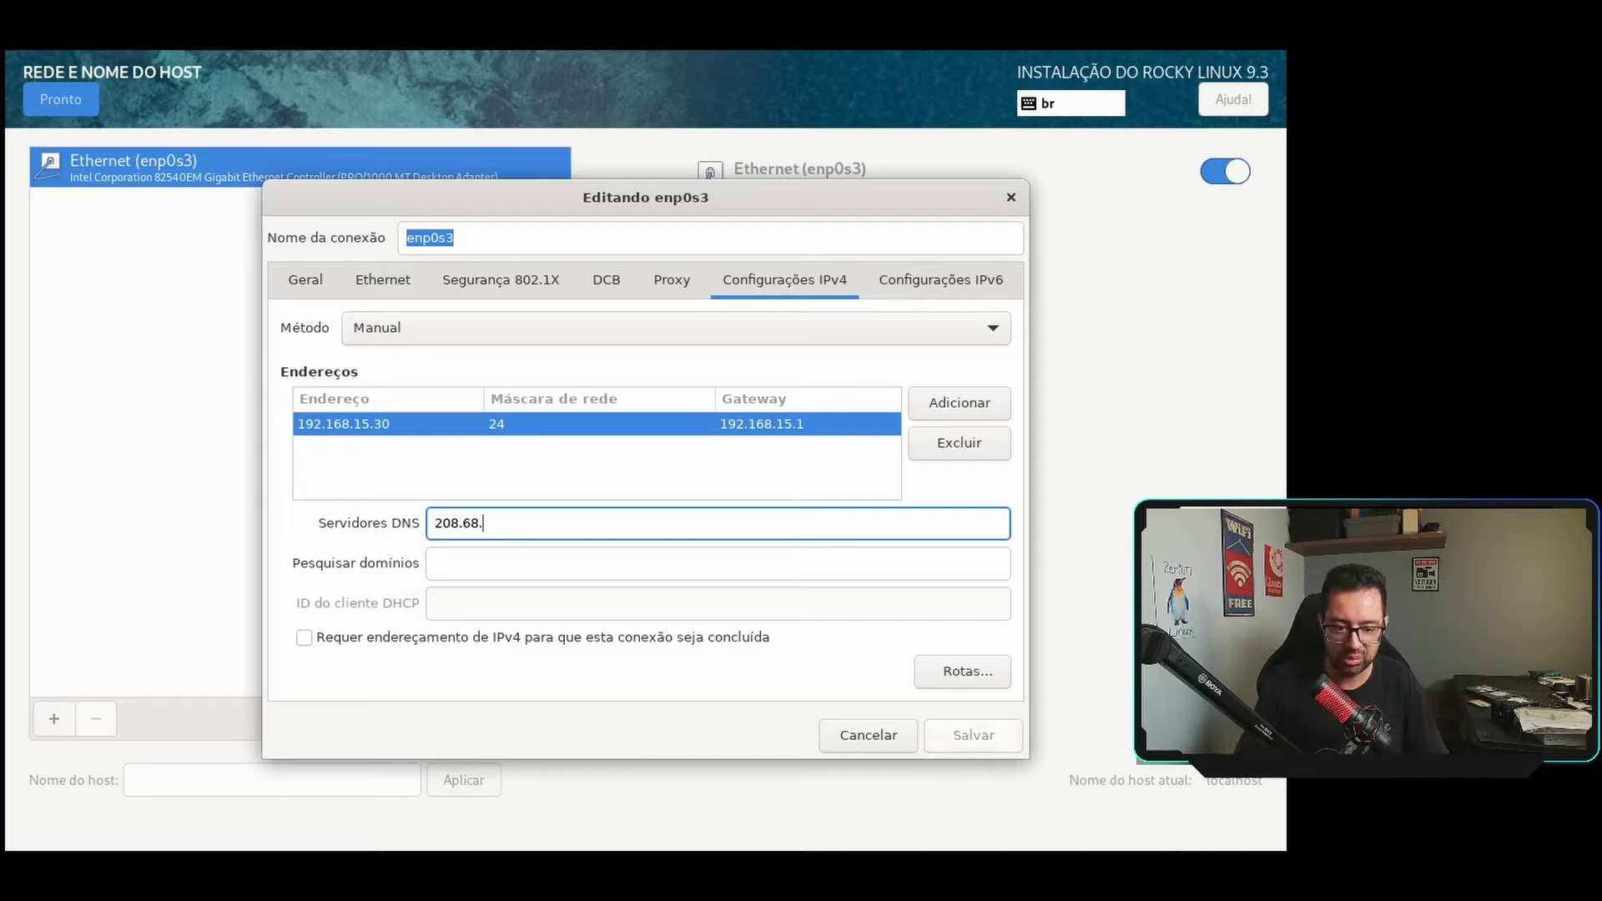
key("BackSpace")
key("BackSpace")
key("BackSpace")
key("BackSpace")
key("BackSpace")
key("BackSpace")
key("BackSpace")
type("208")
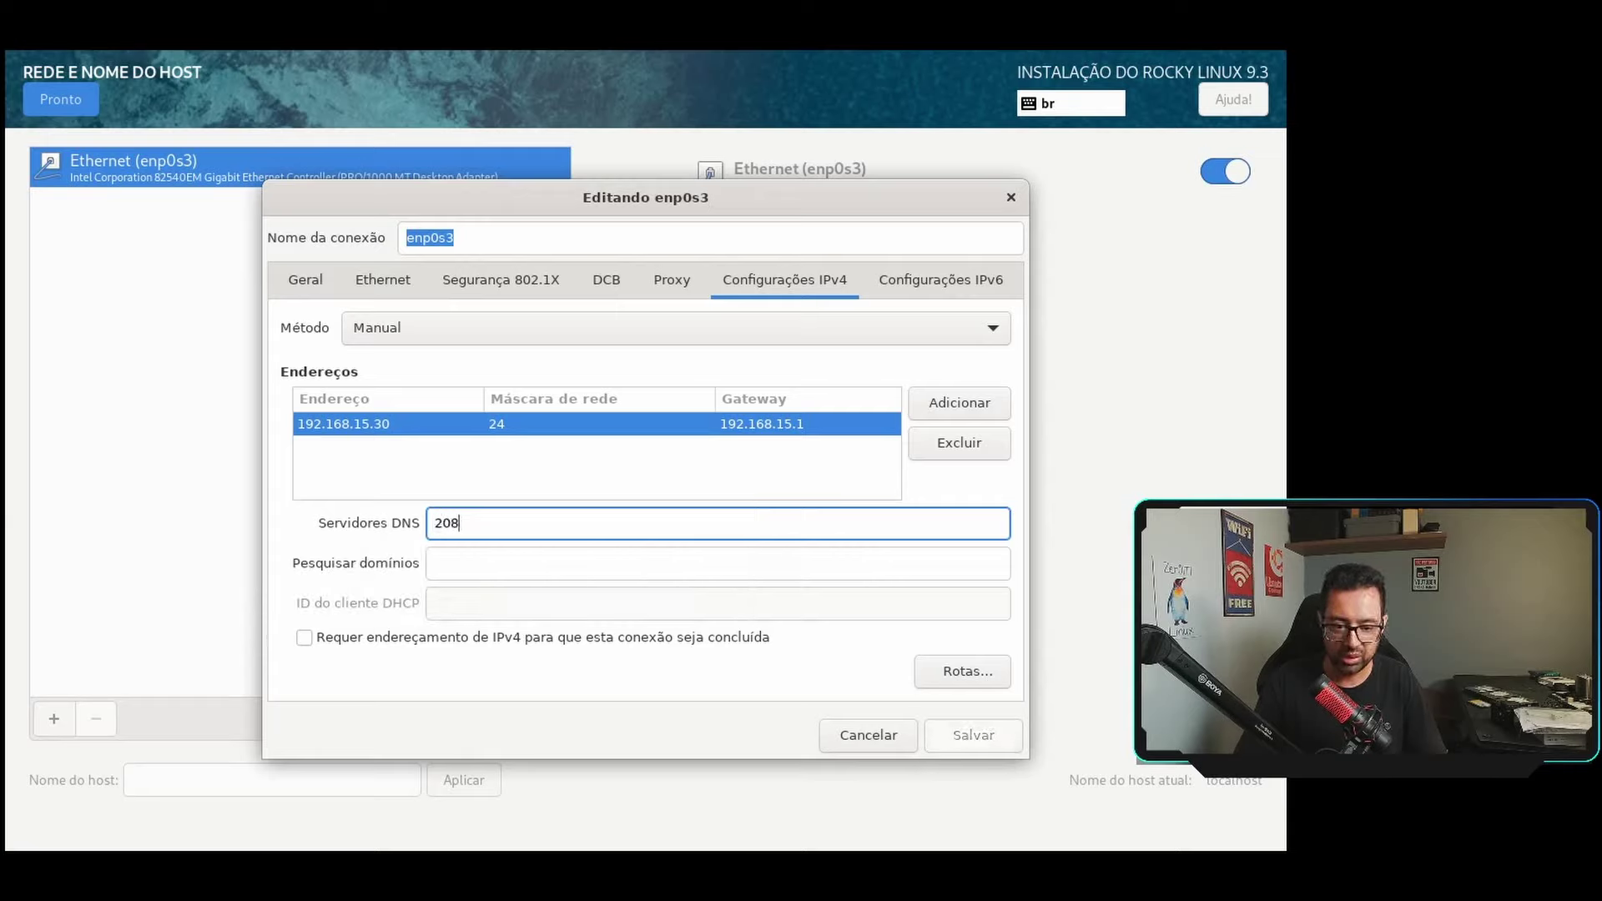
type("2.222")
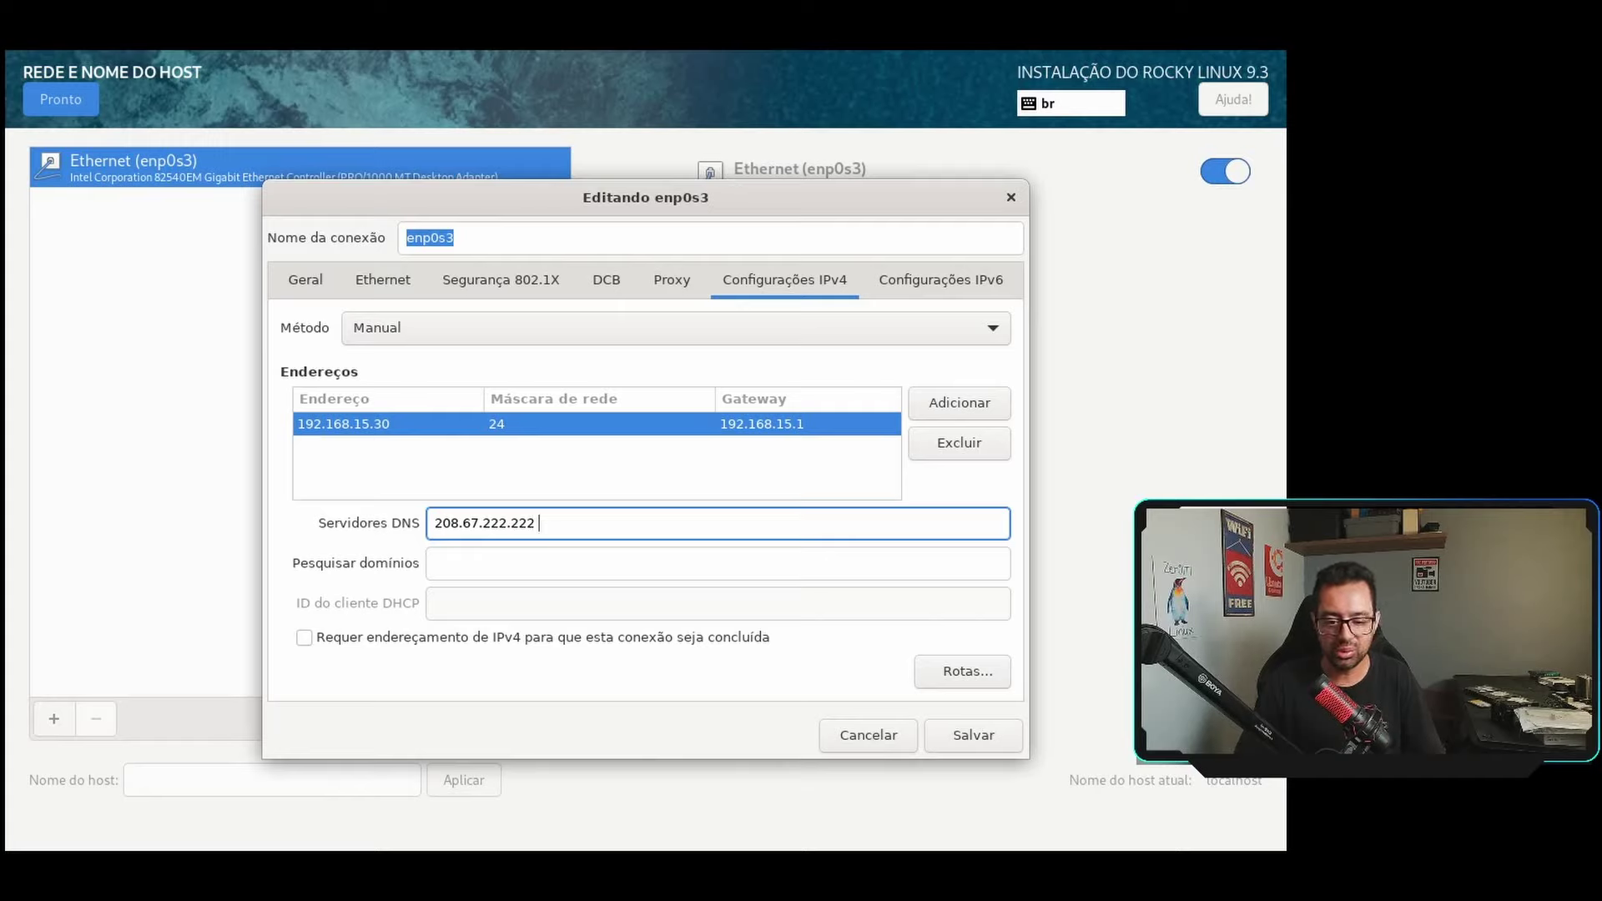
type(" 208.67")
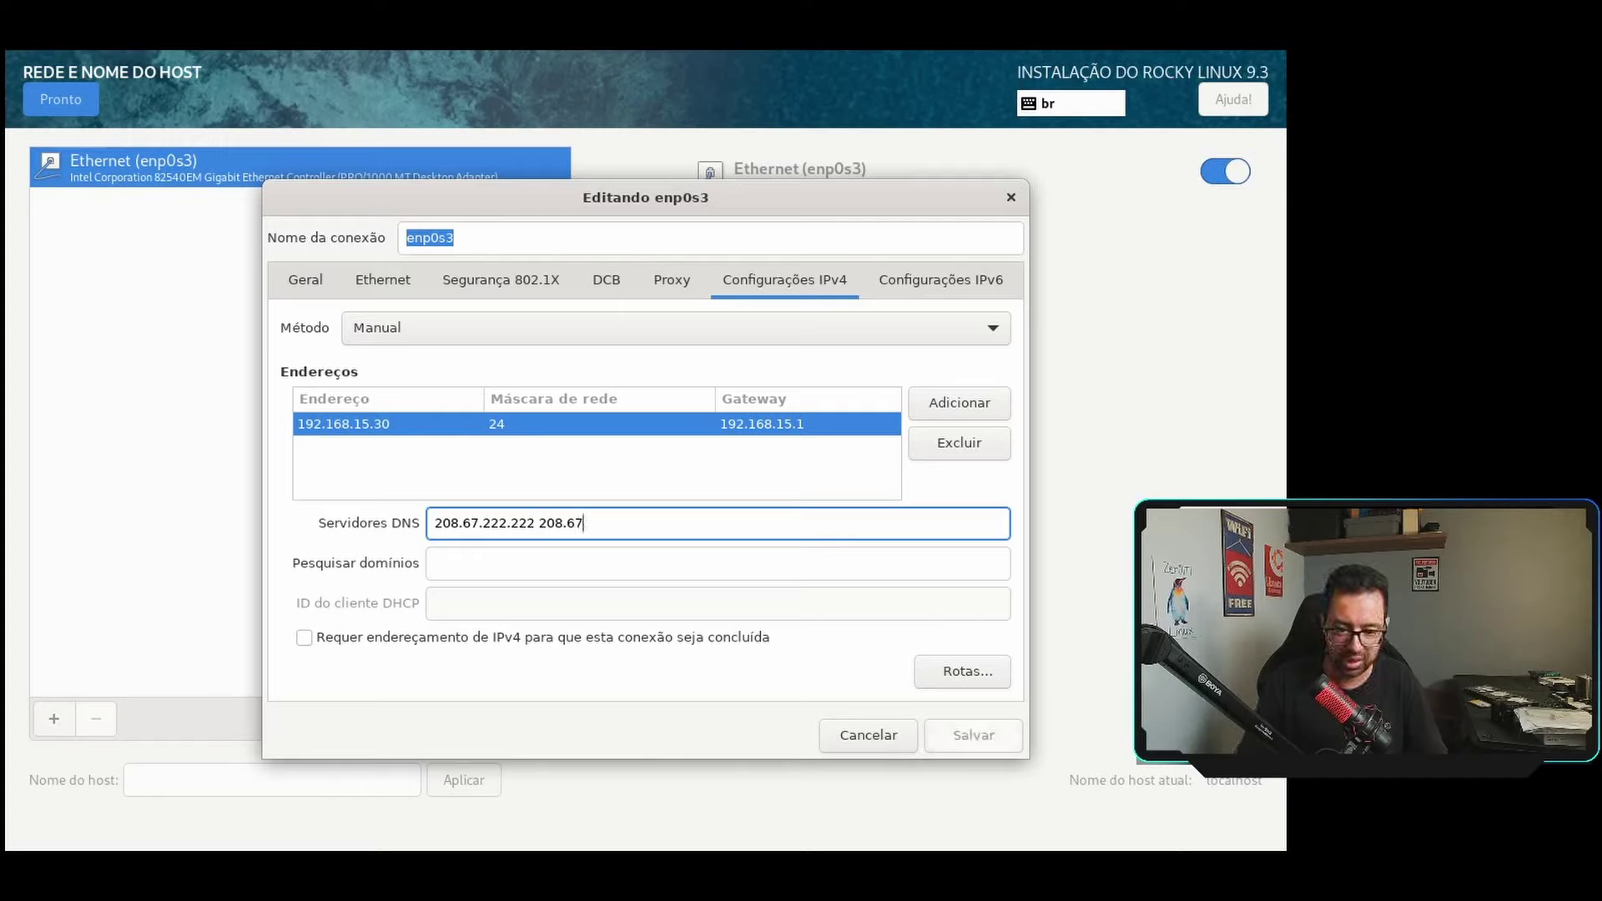
type(".220.2")
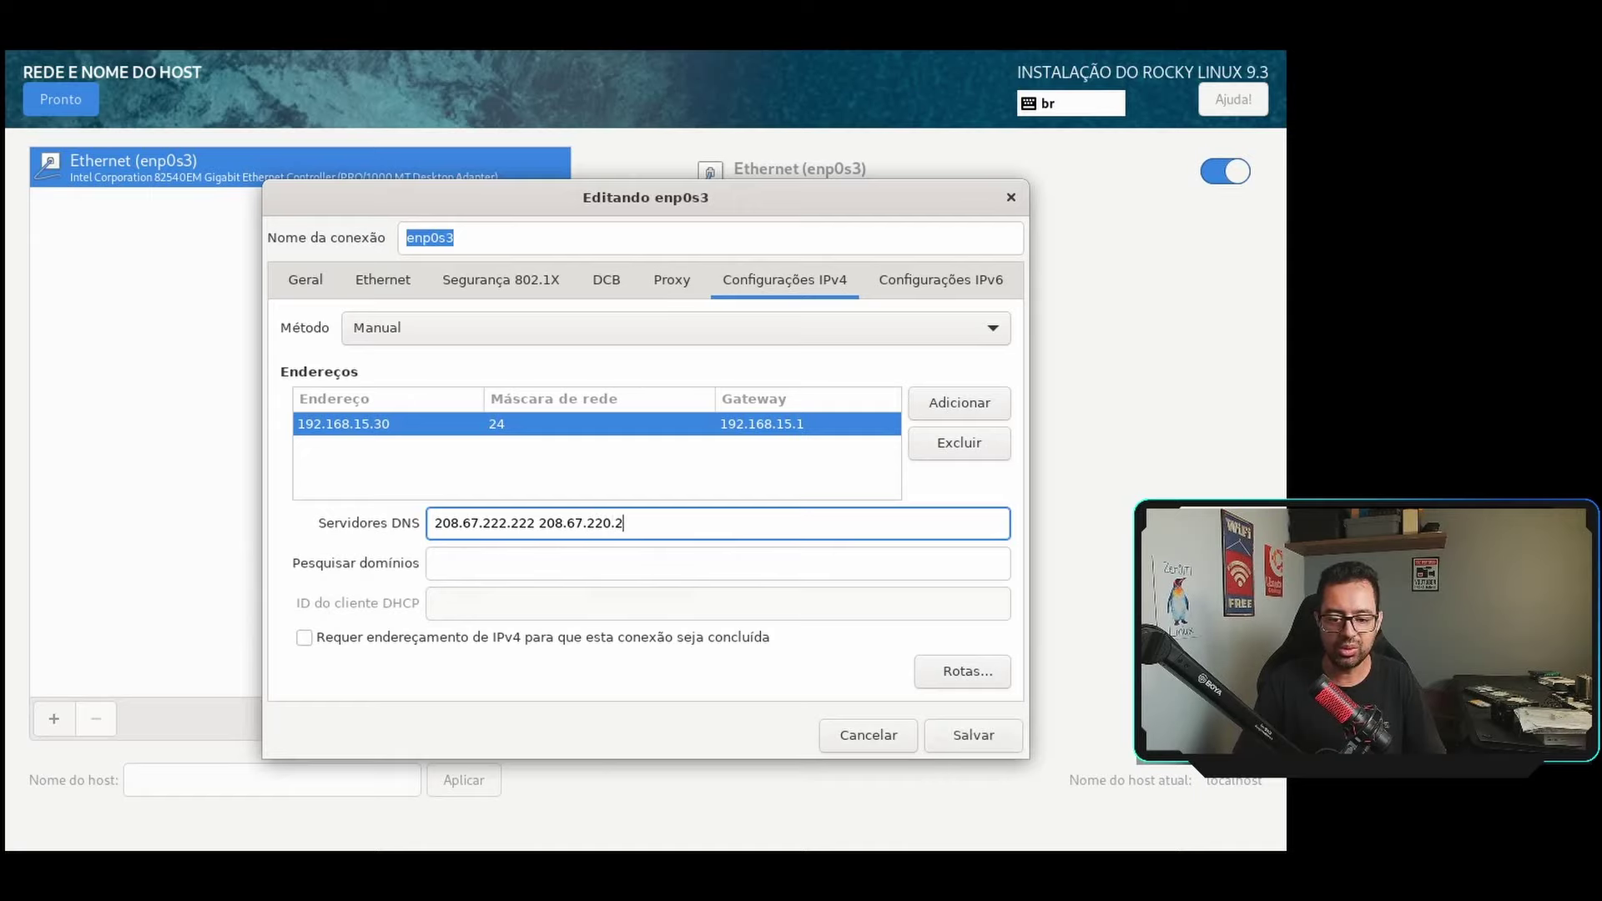
type("20")
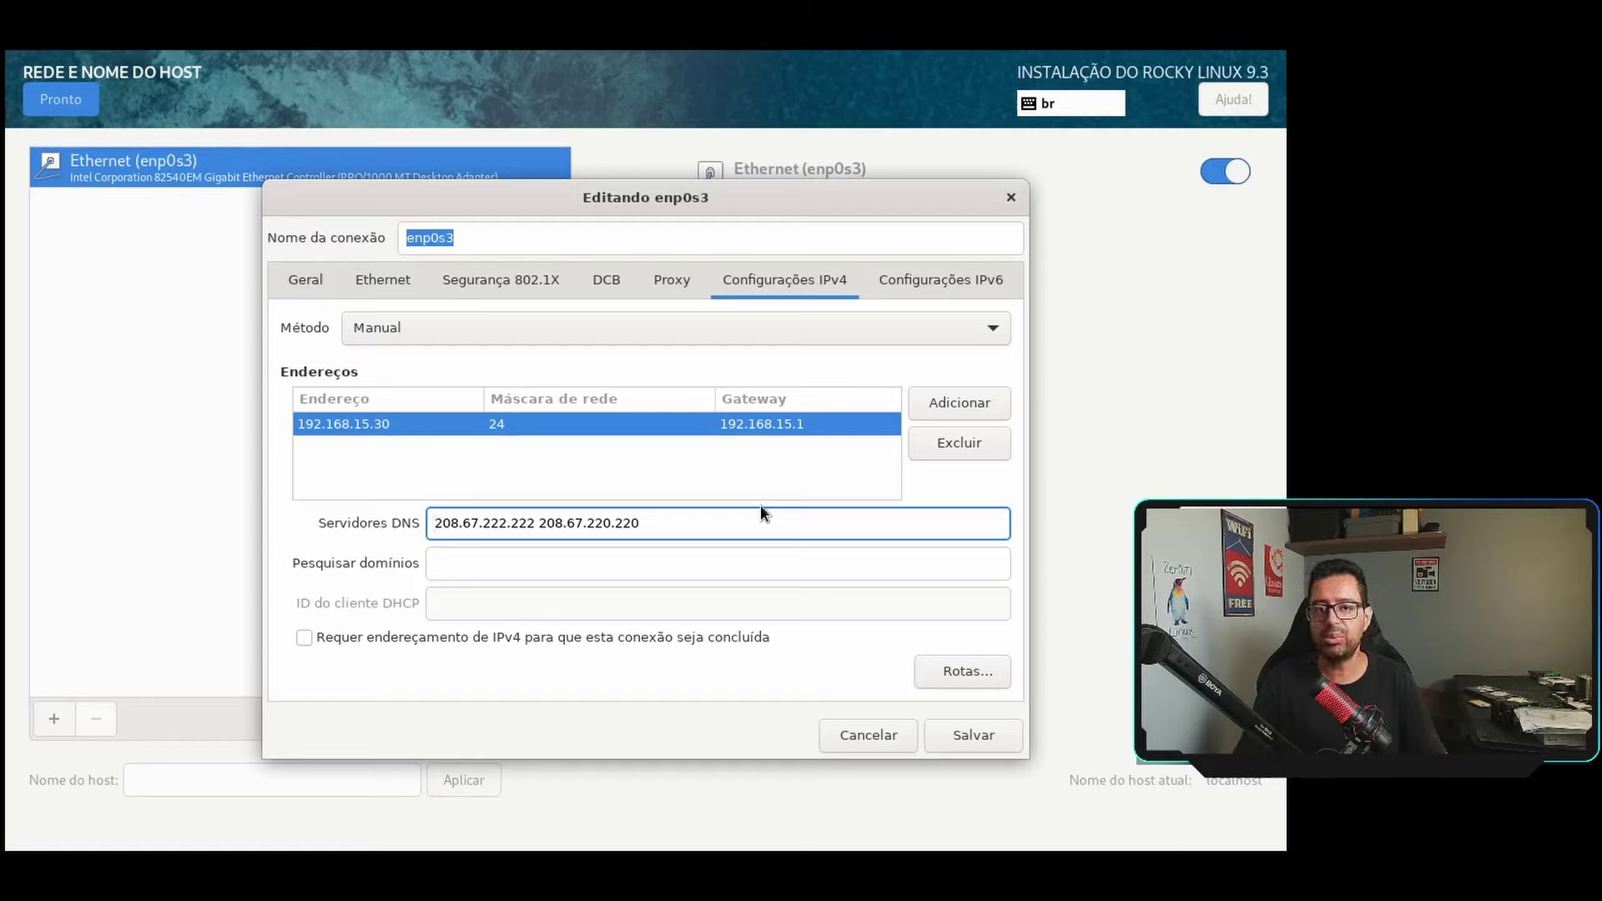
left_click(488, 568)
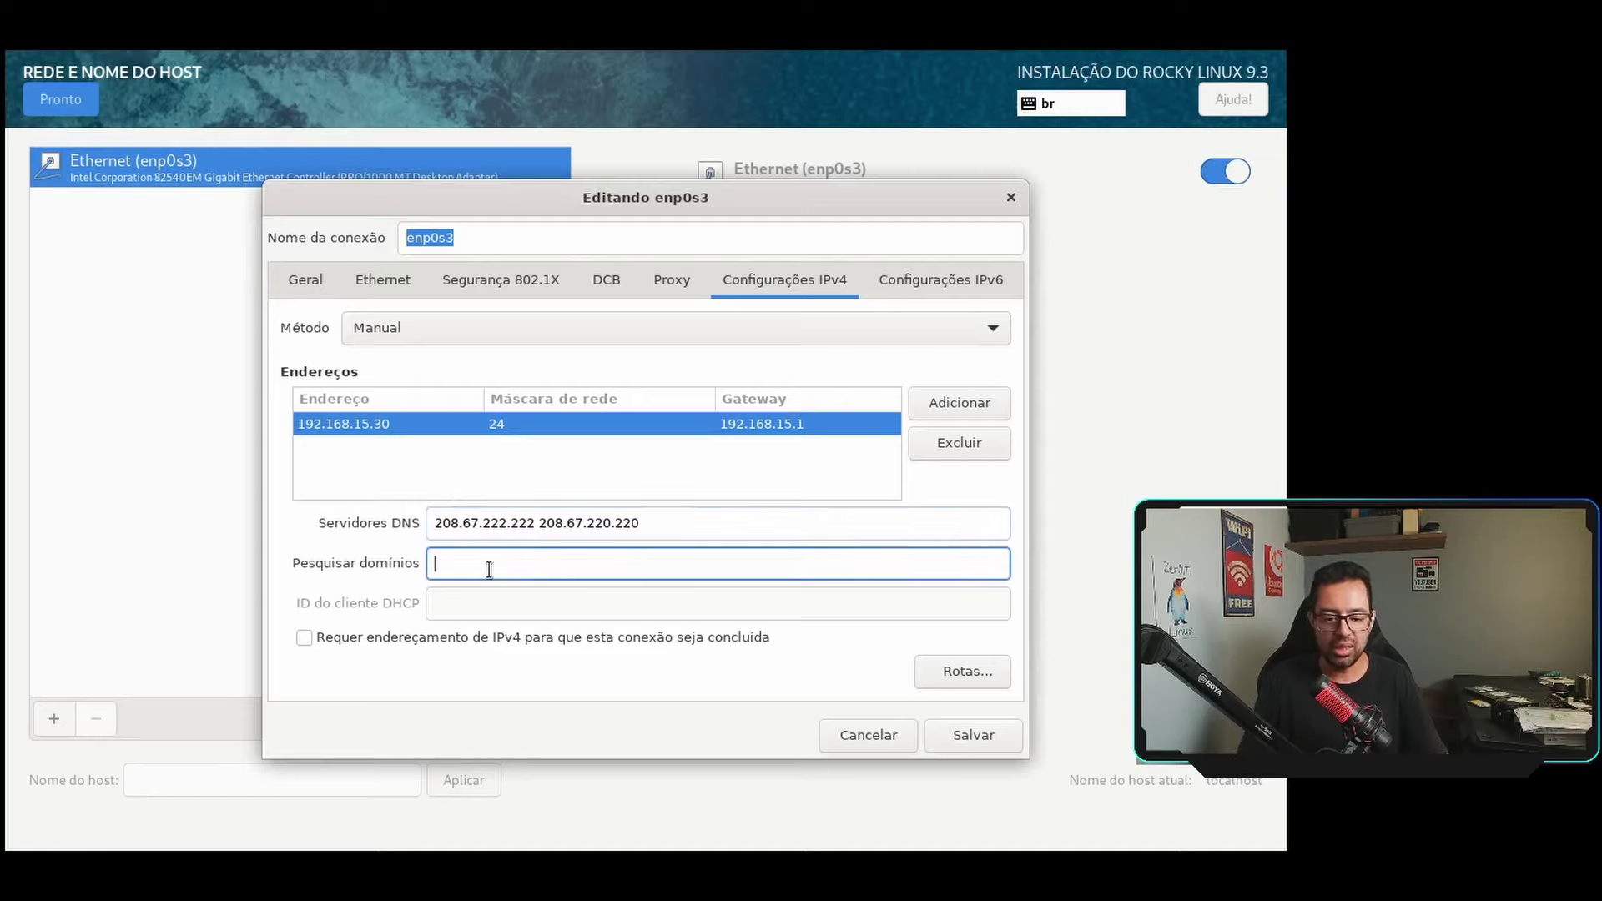
type("ze")
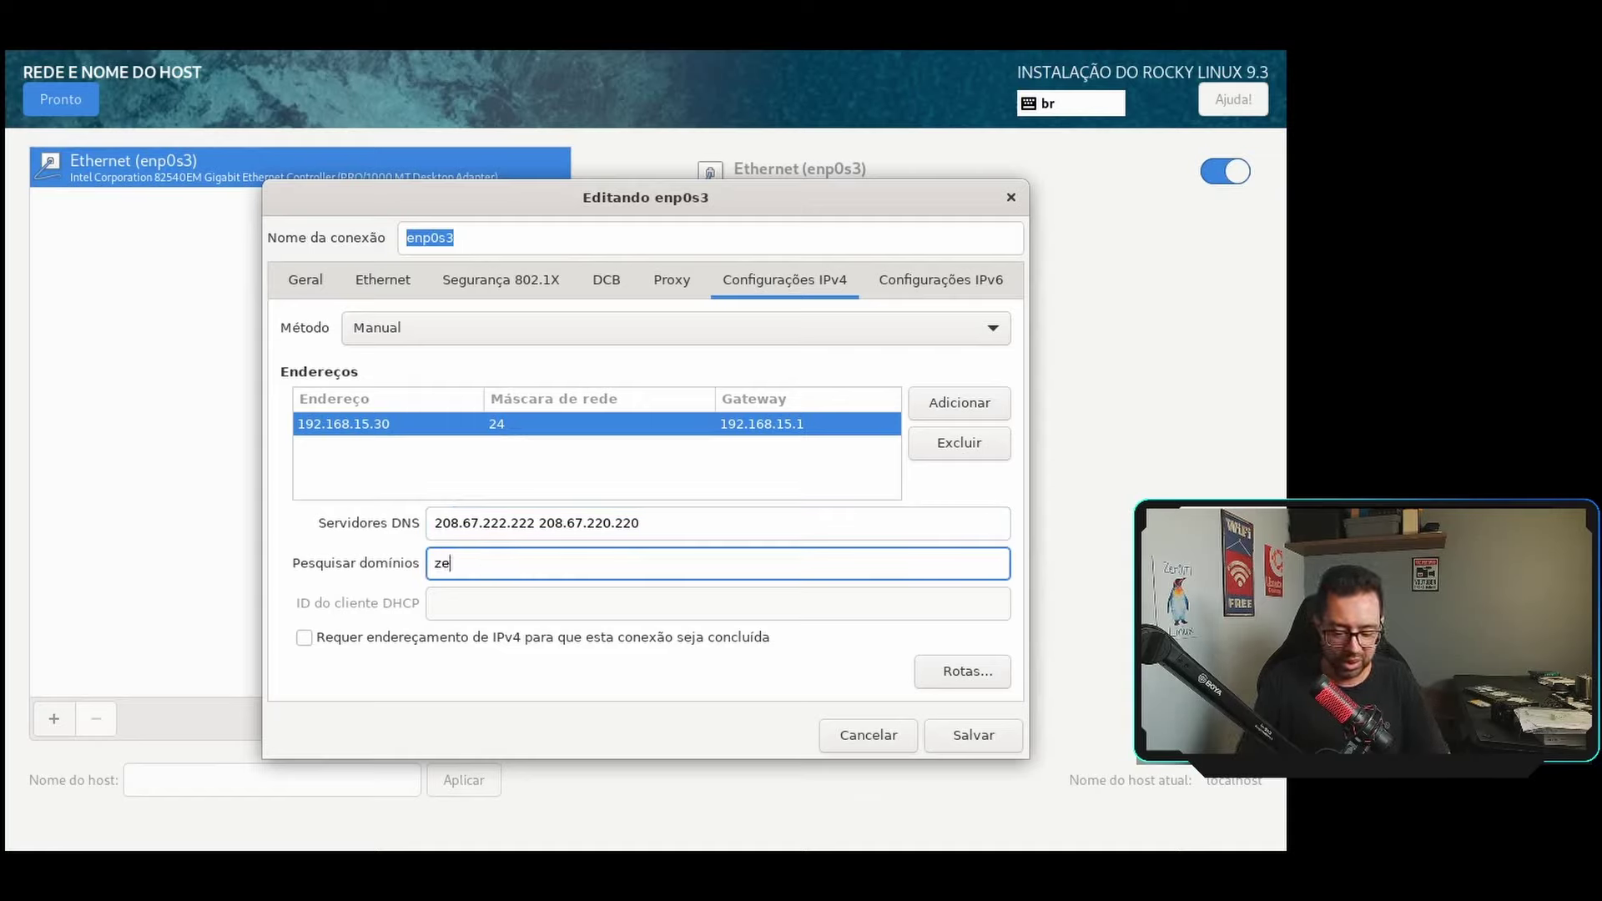
type("r01ti.intra")
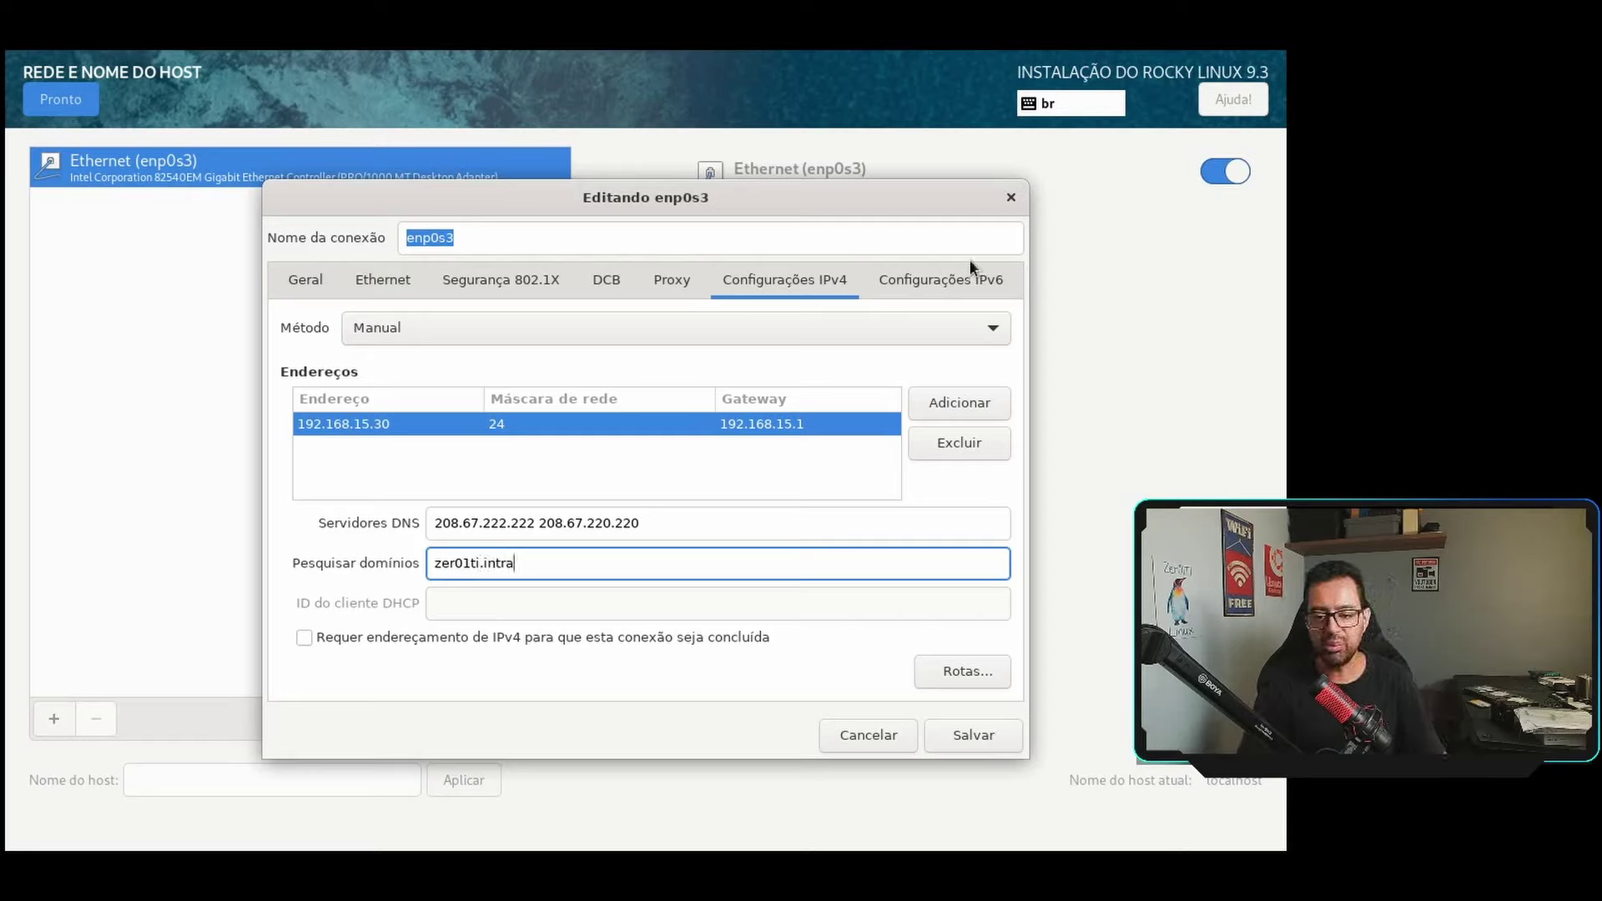
Set the IPv6 method to Disabled and save the enp0s3 connection.
left_click(954, 275)
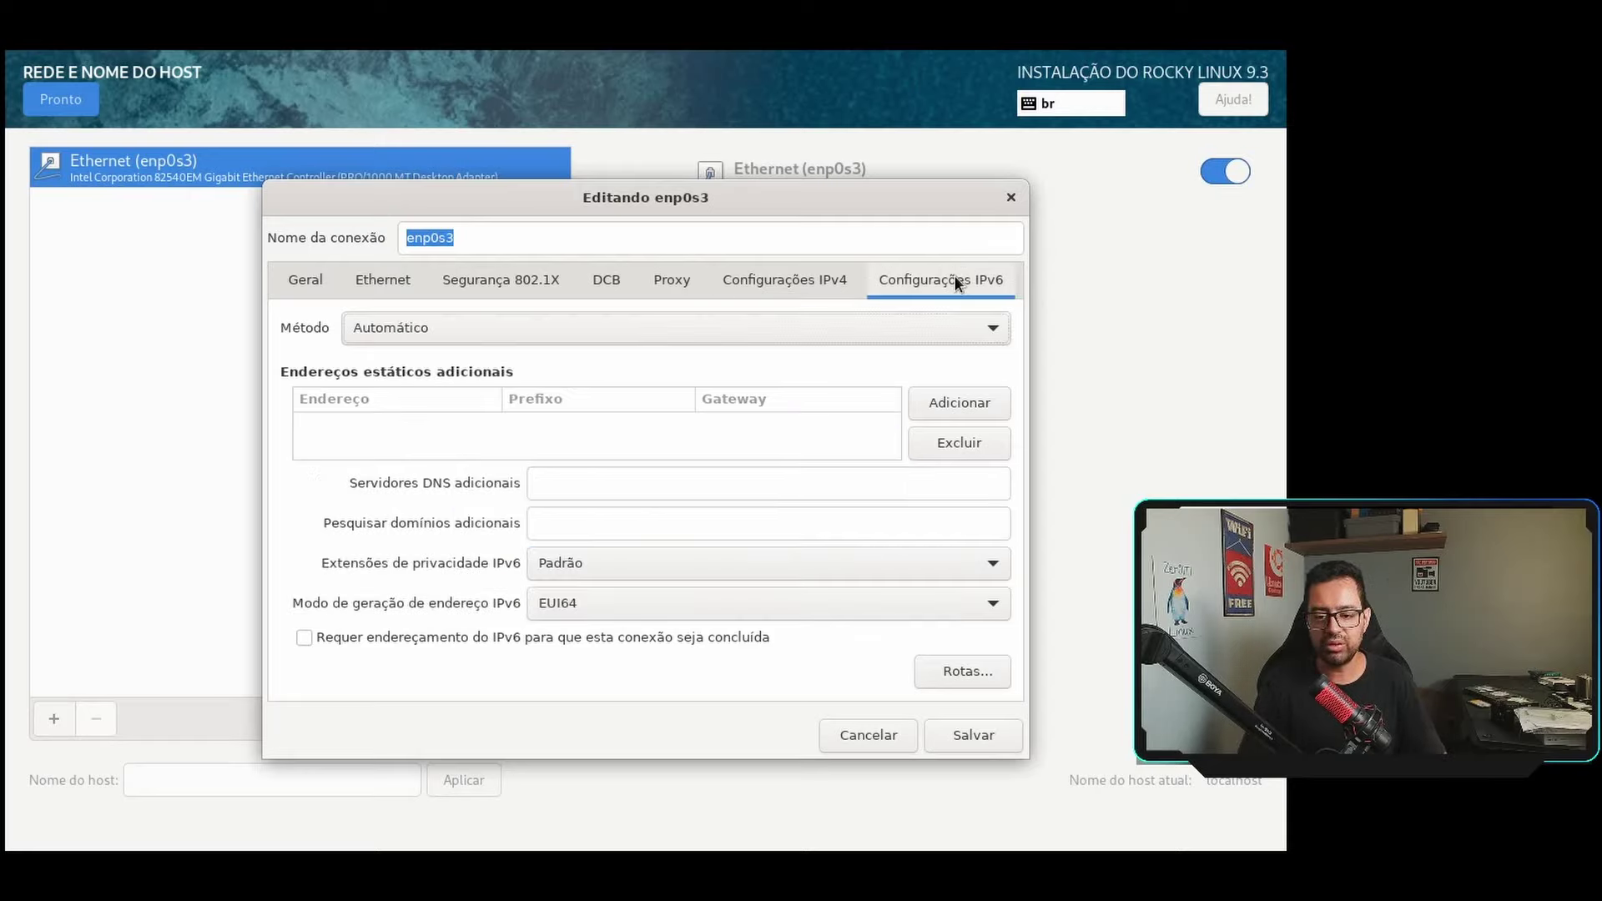
left_click(542, 332)
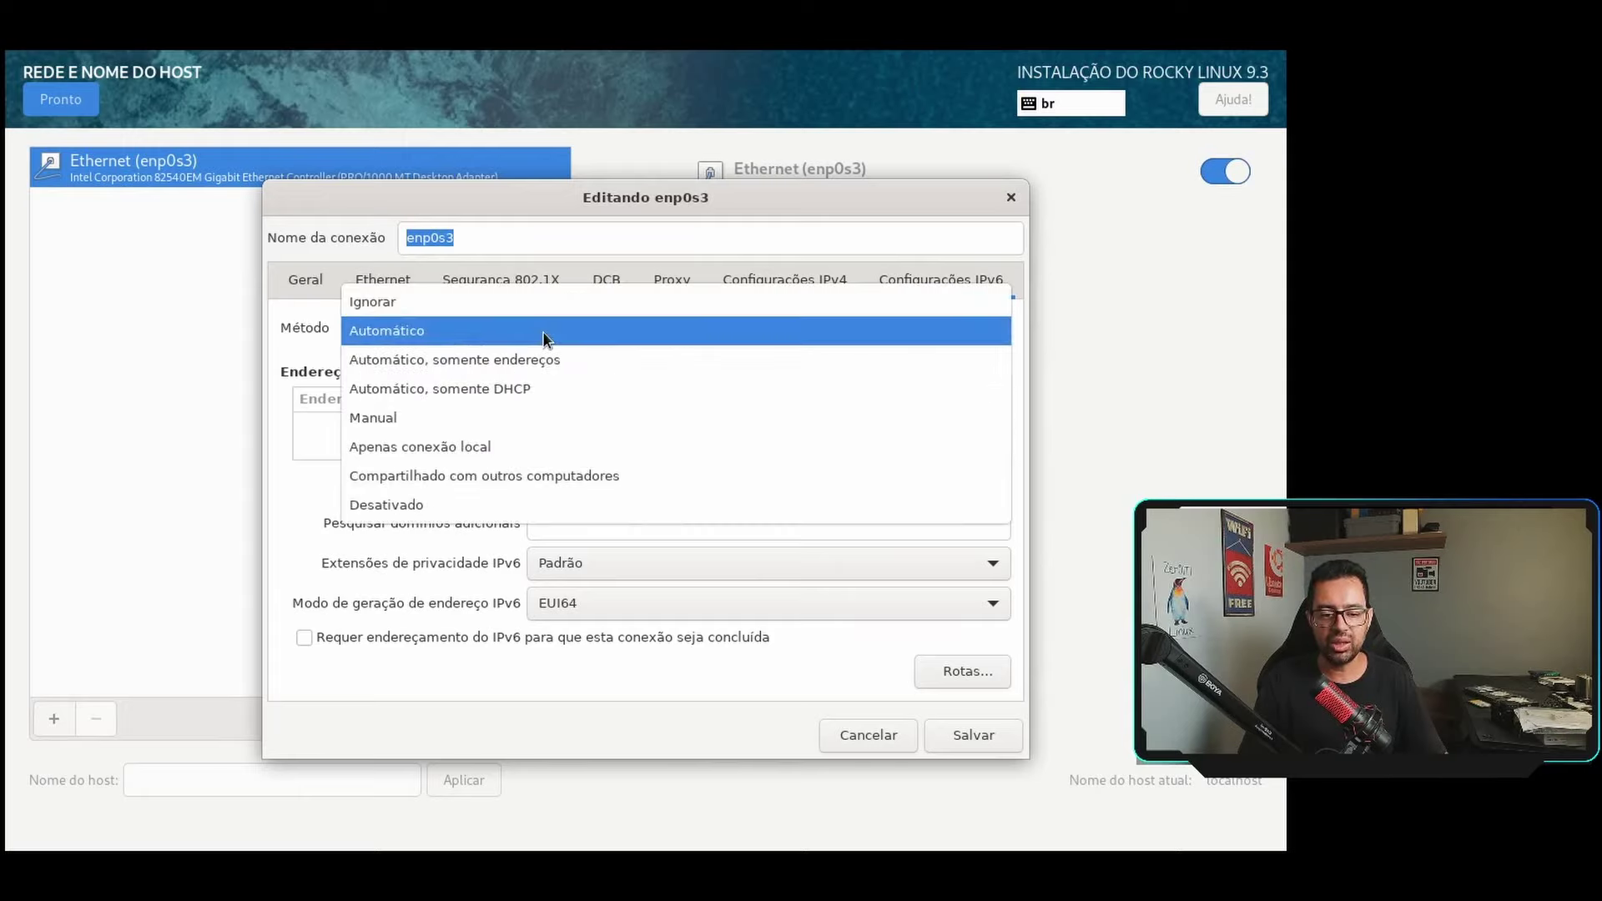
left_click(524, 502)
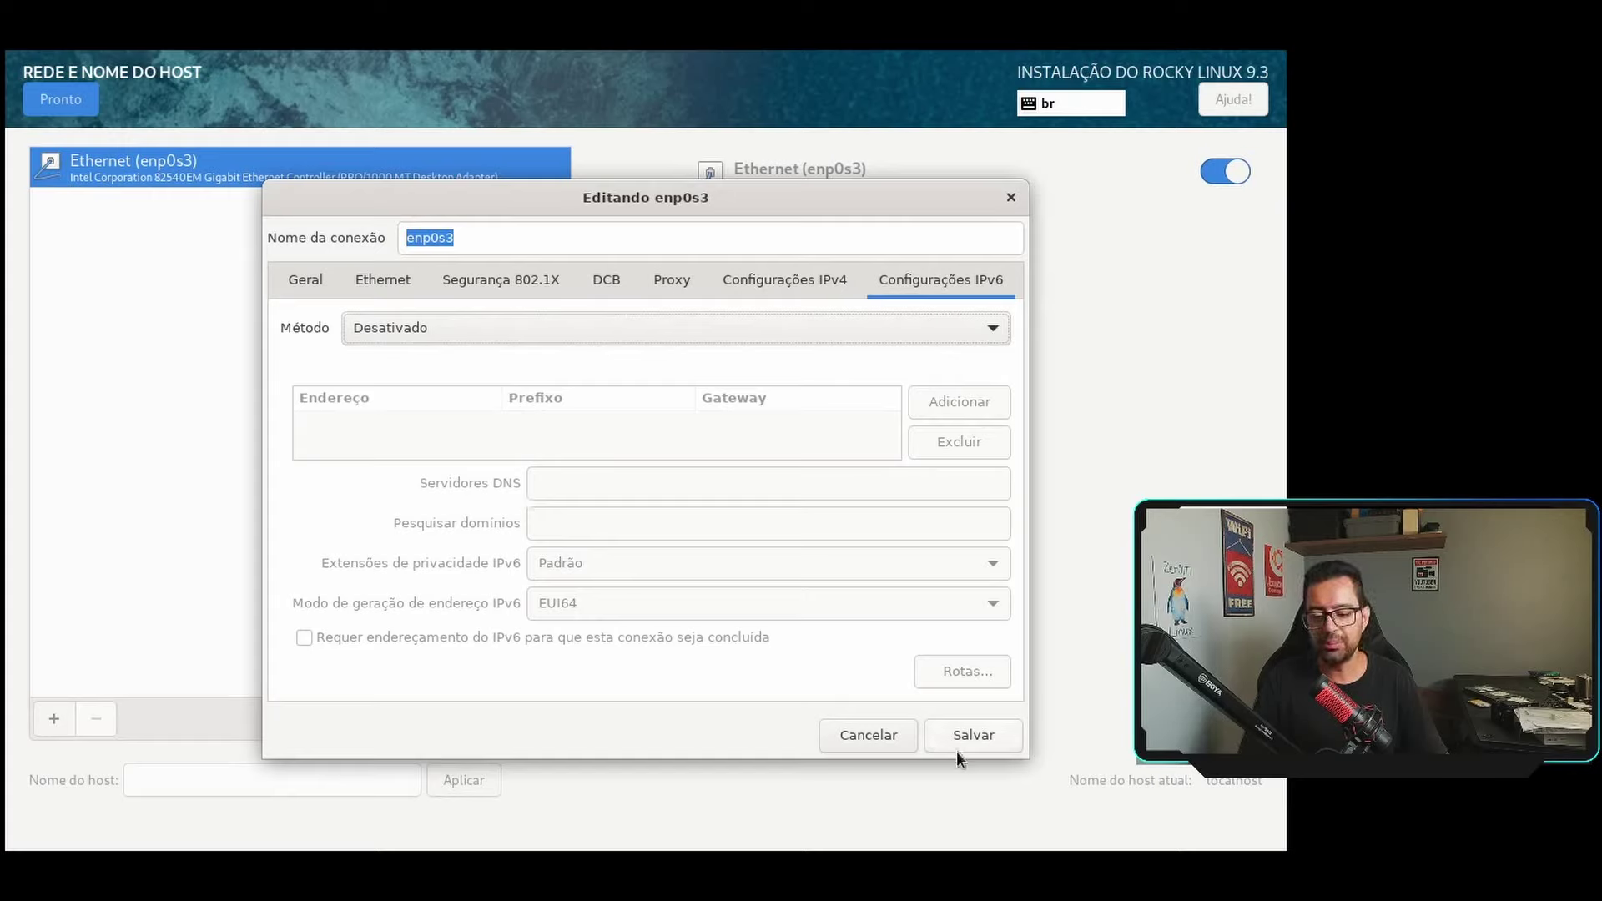
left_click(969, 732)
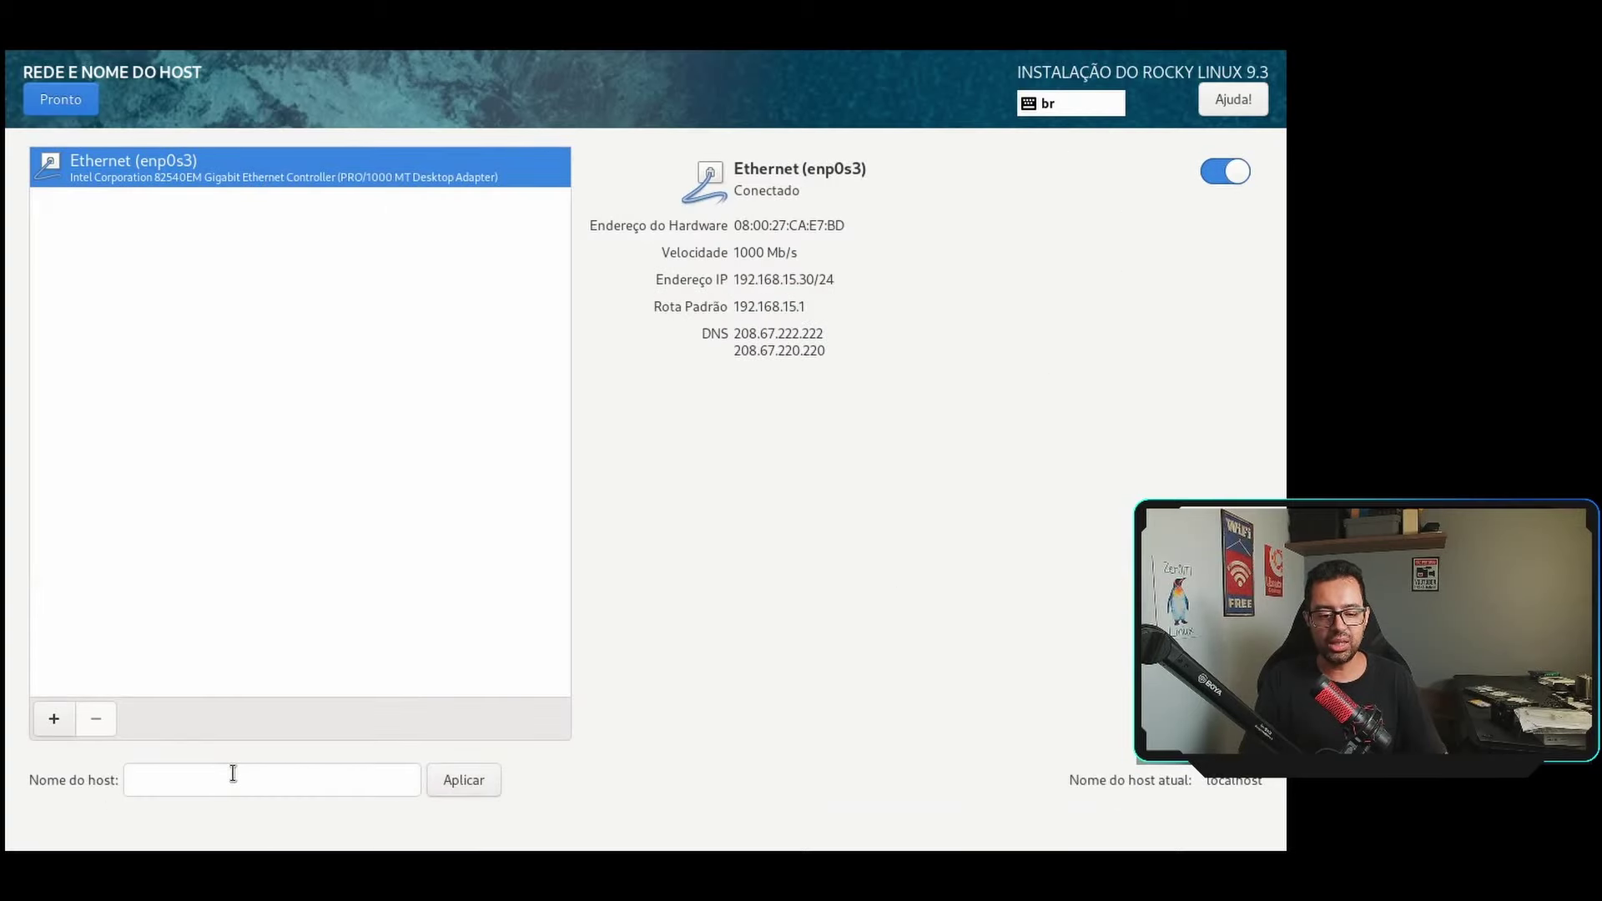
Set the hostname to z1tsp01dc01.zer01ti.intra, apply it, and return to the summary.
left_click(232, 773)
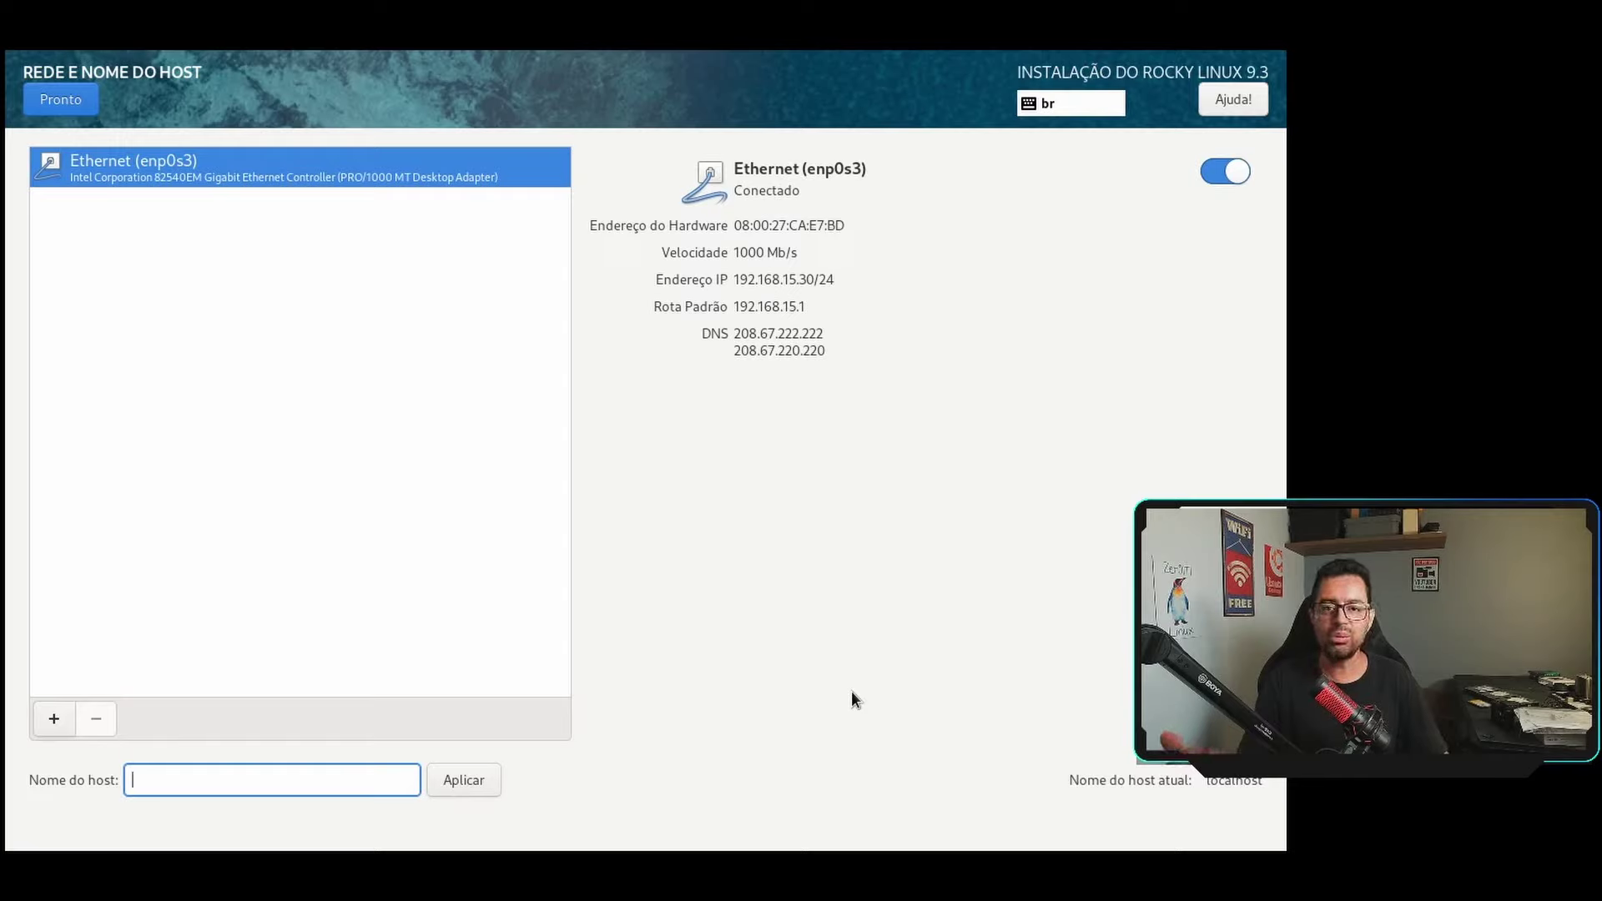
type("z1")
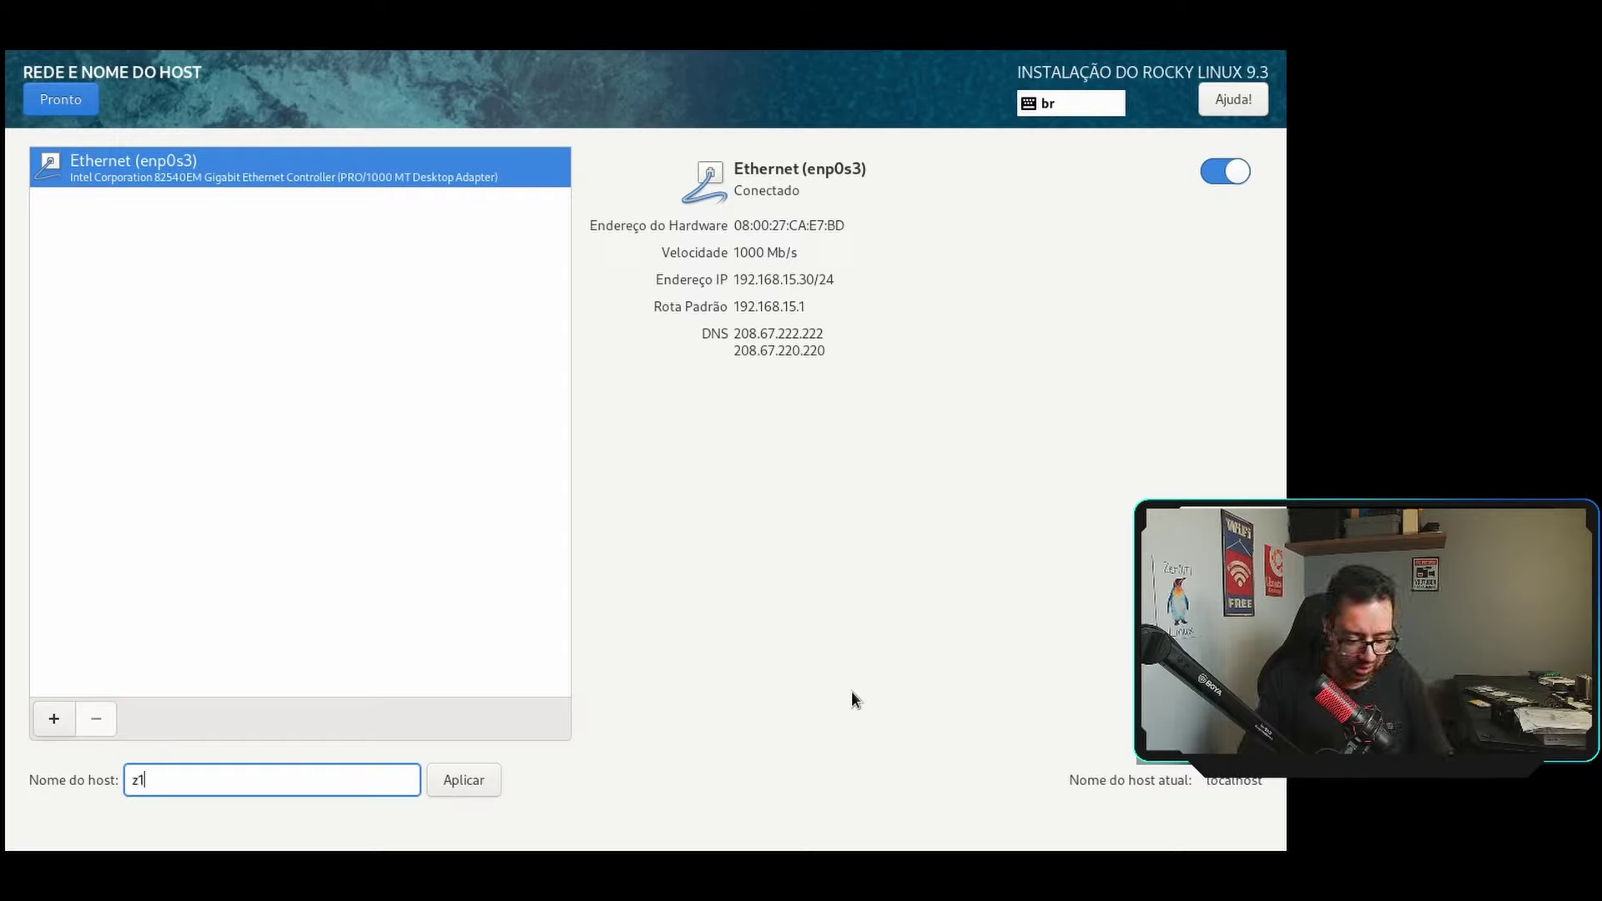
type("tsp0")
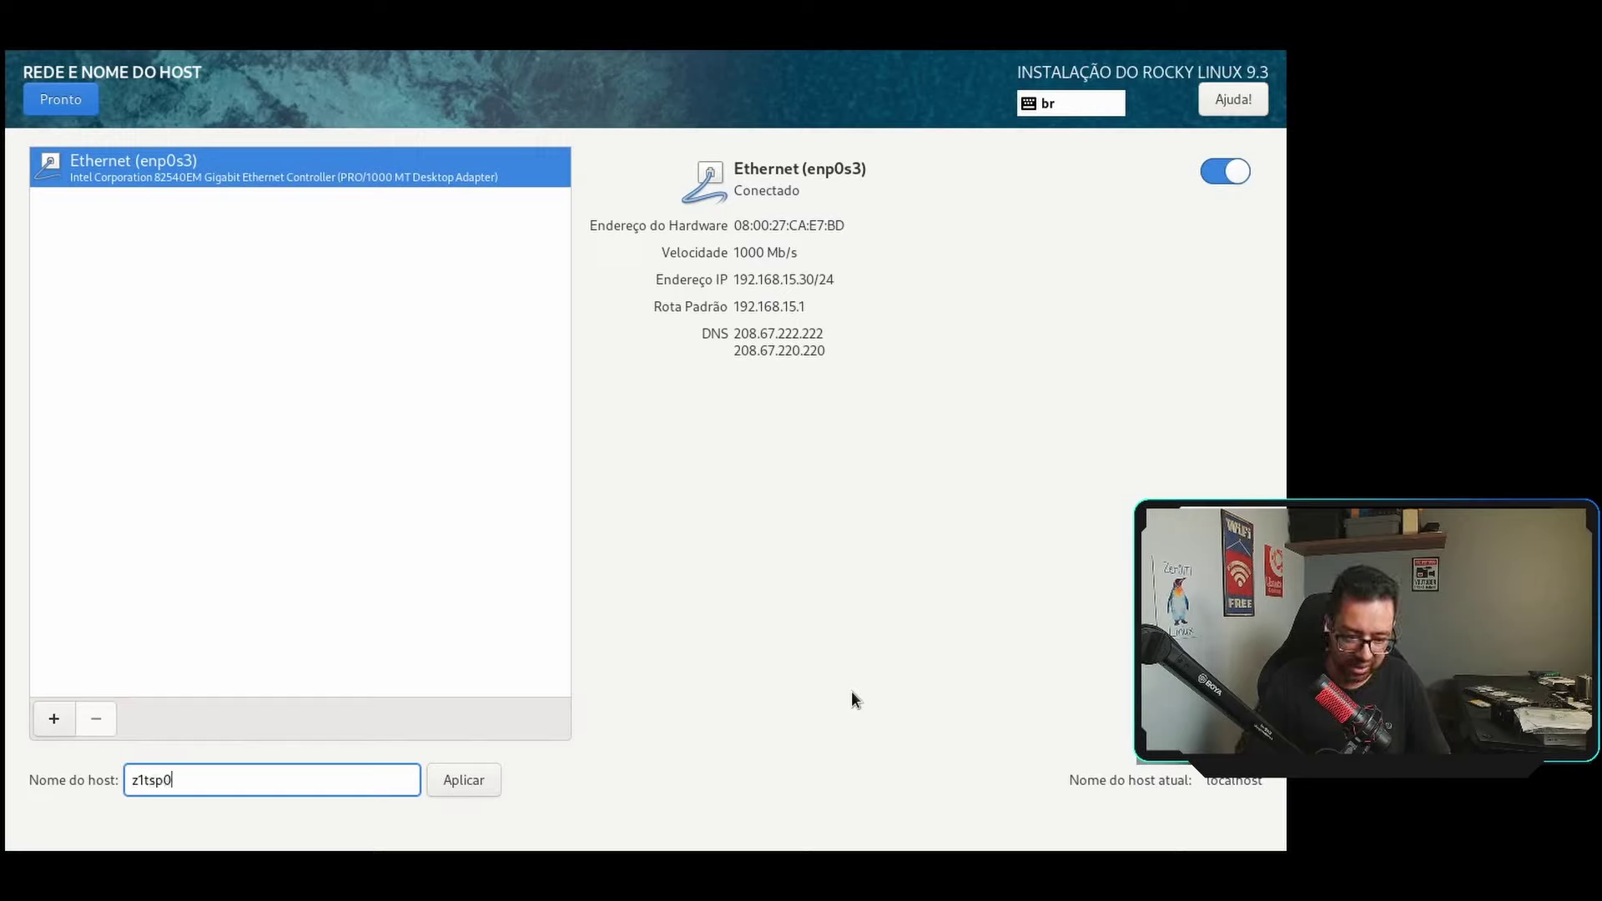
type("1dc")
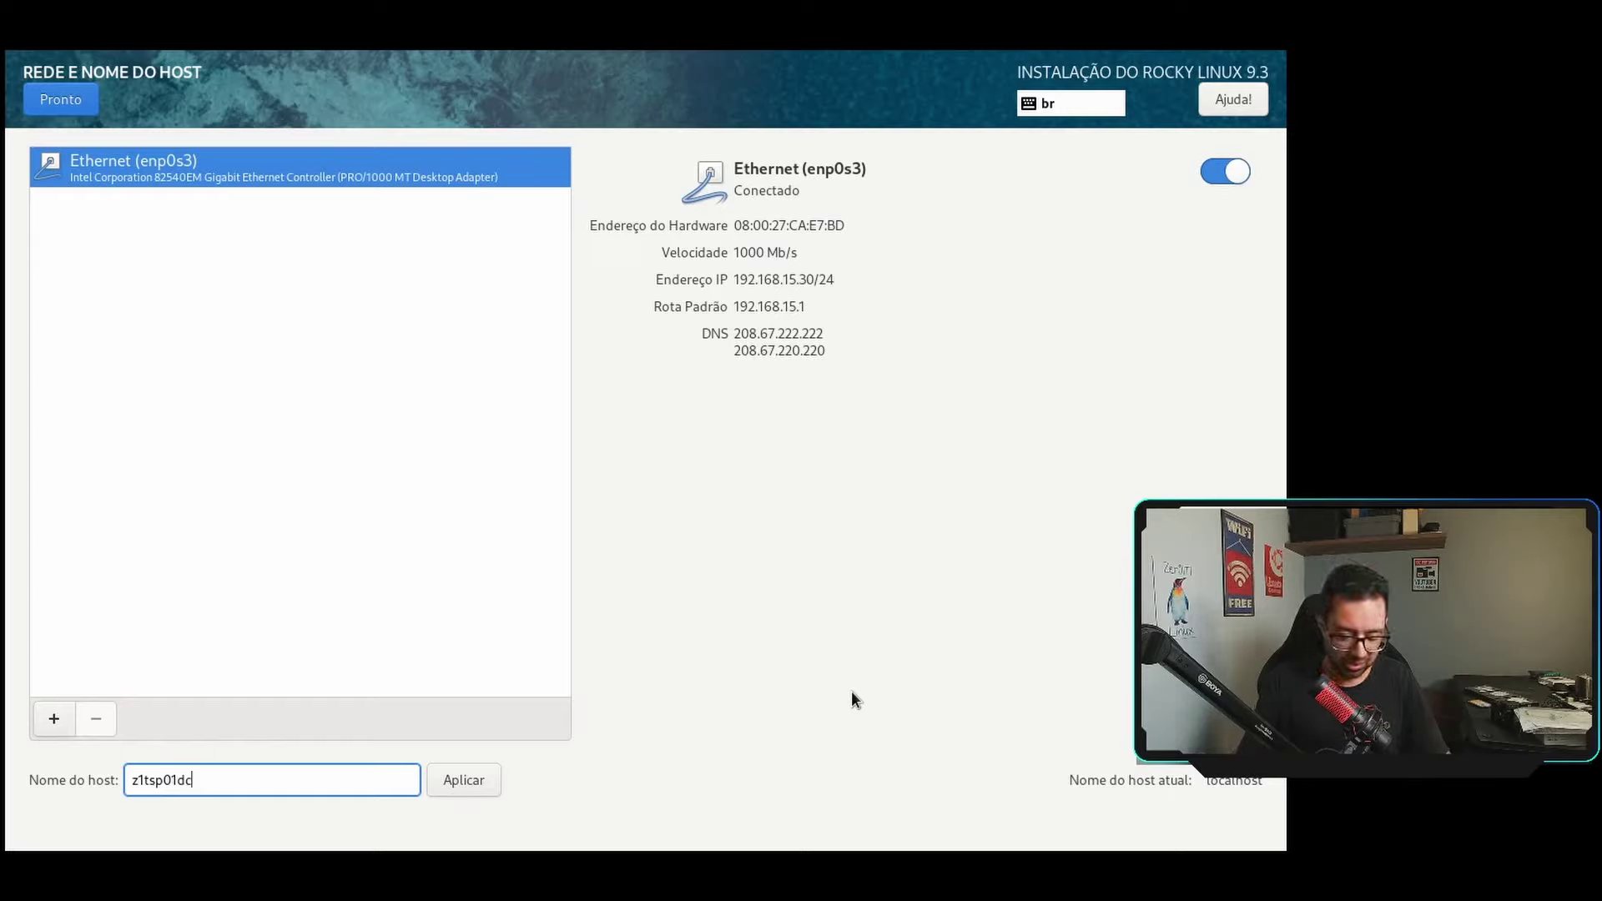
type("01.")
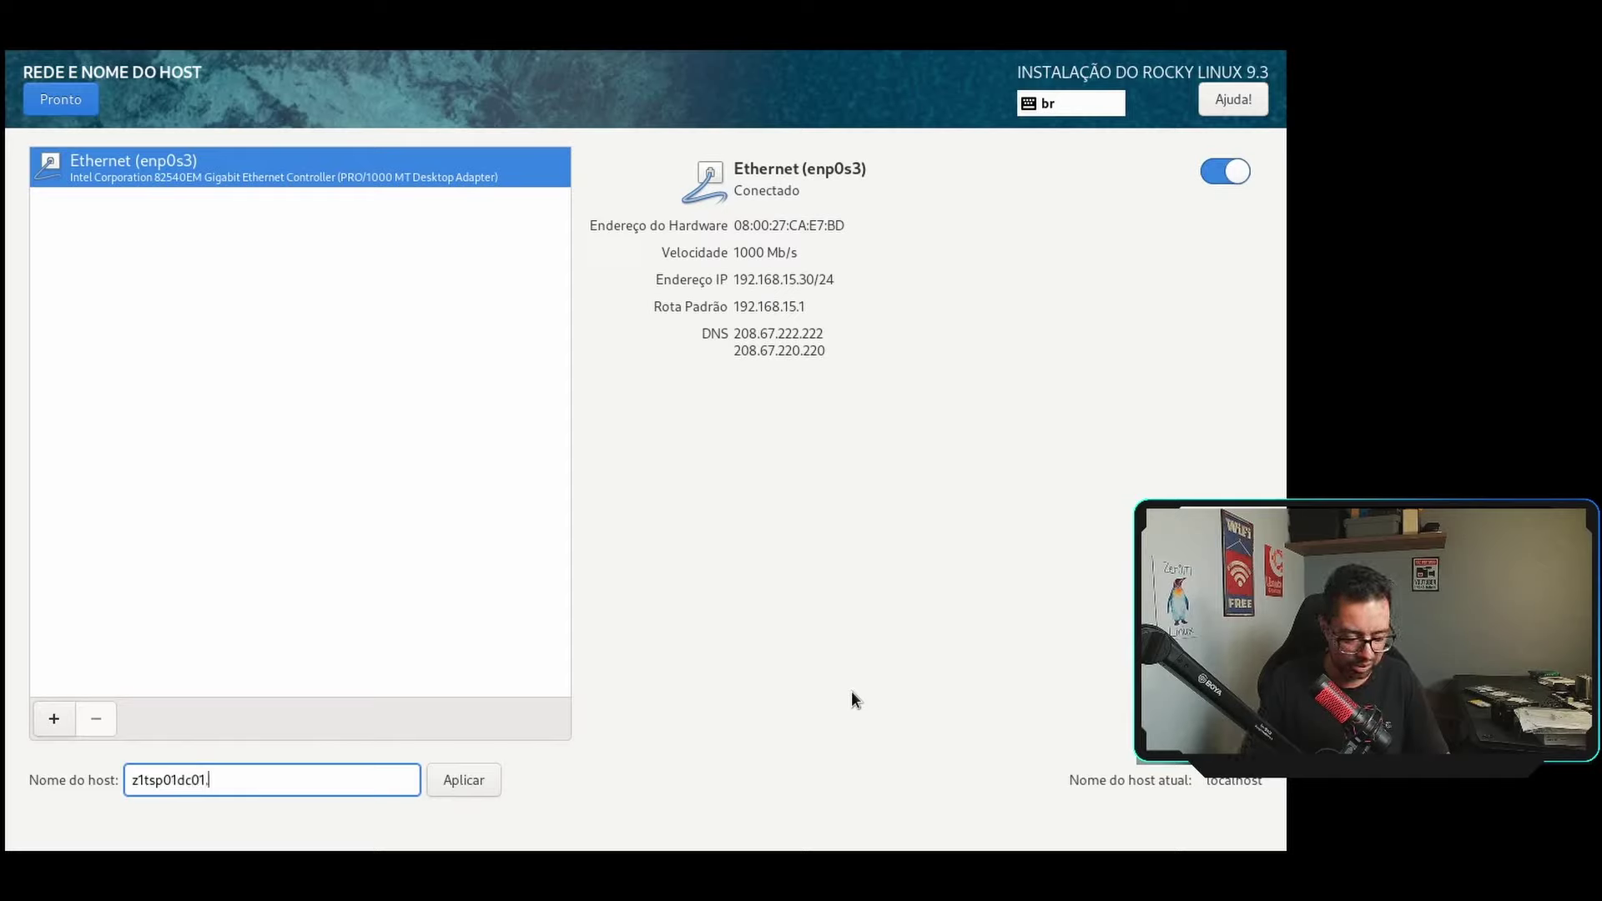
type("zer01ti")
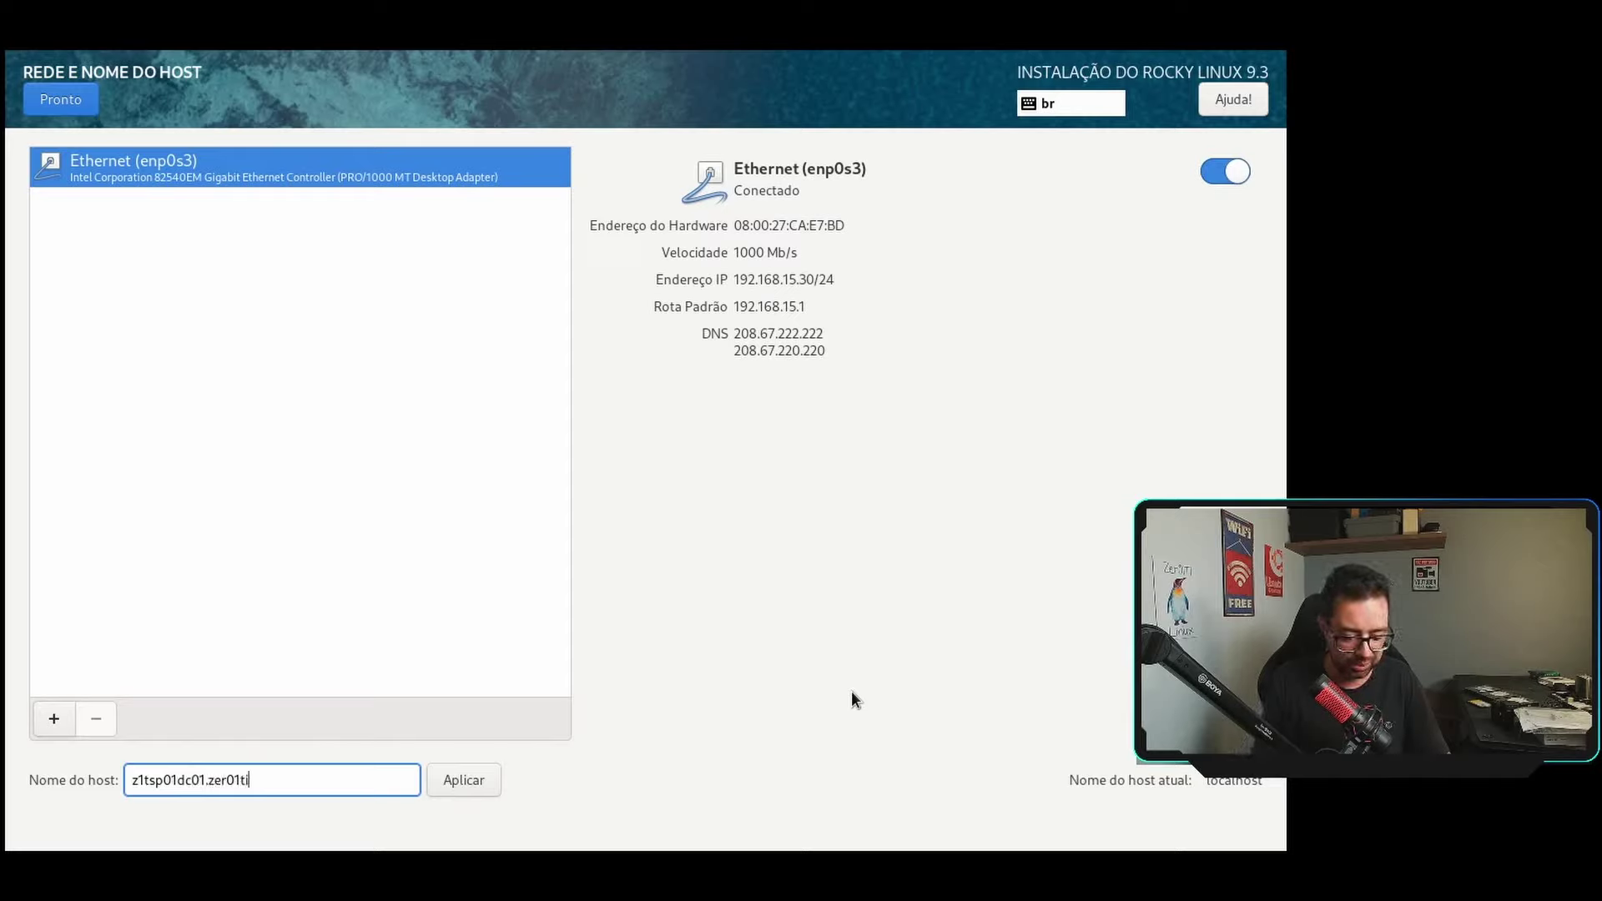
type(".intra")
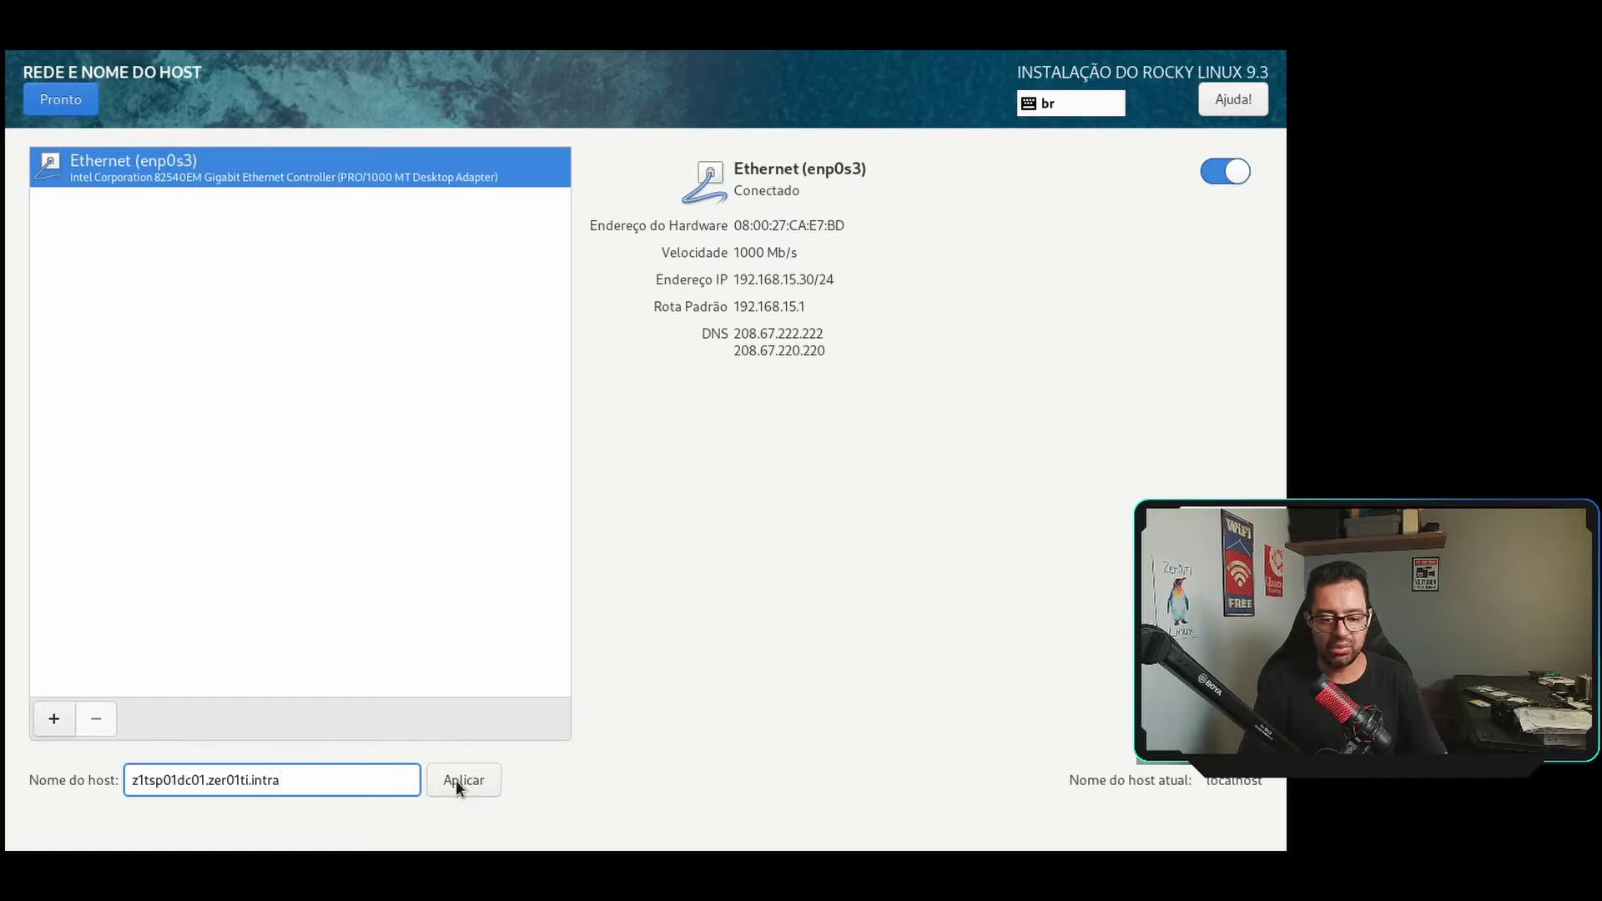
left_click(456, 779)
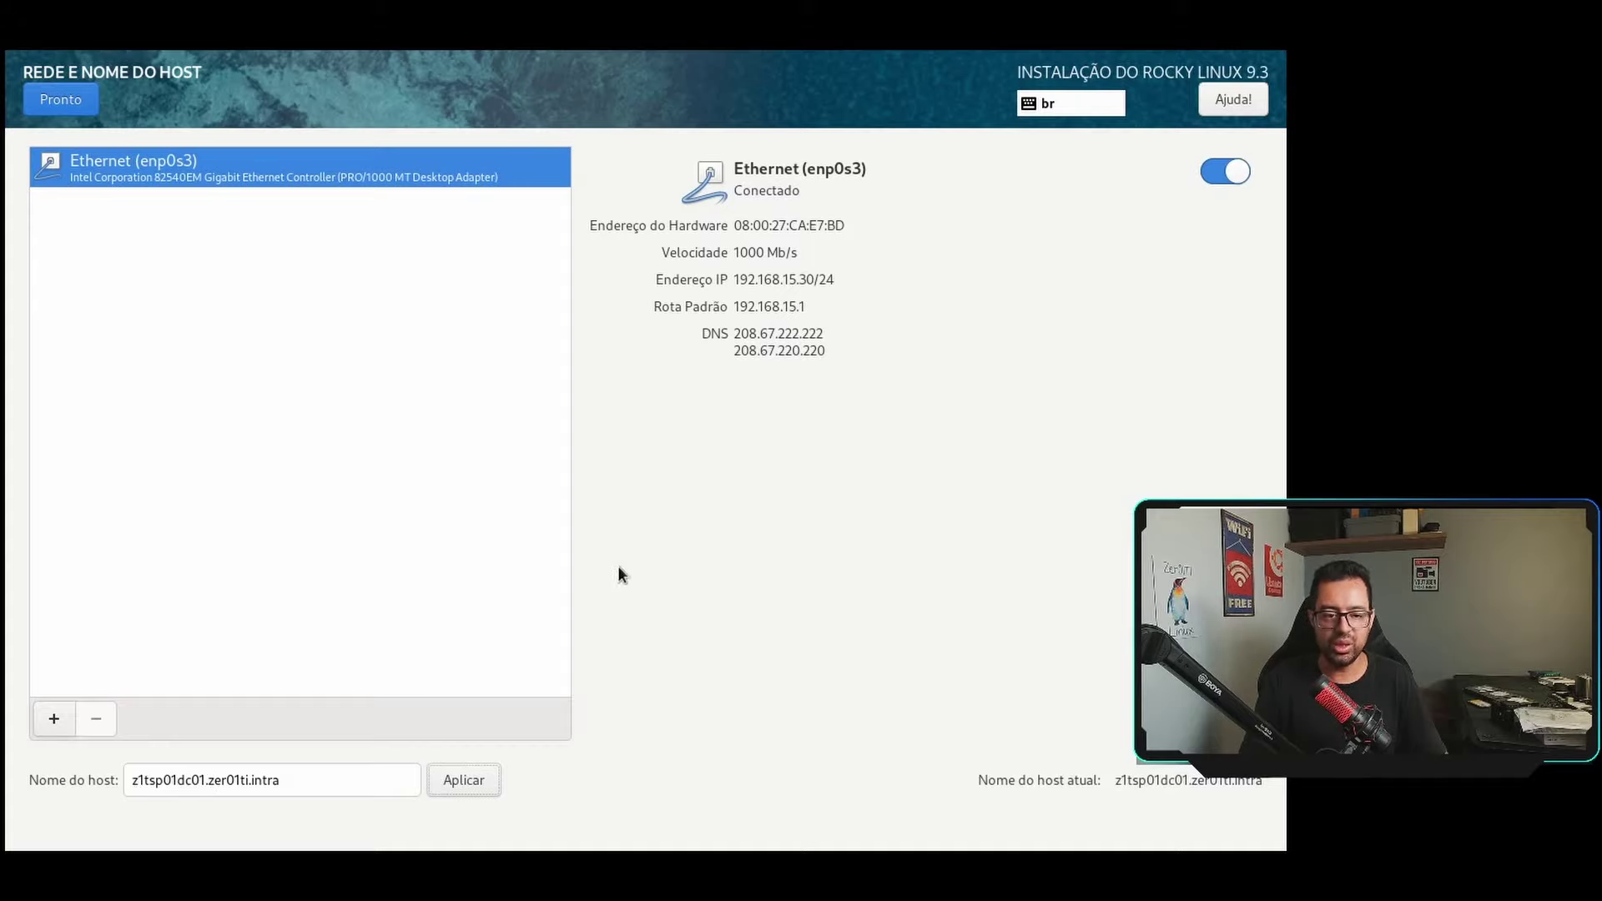
left_click(43, 103)
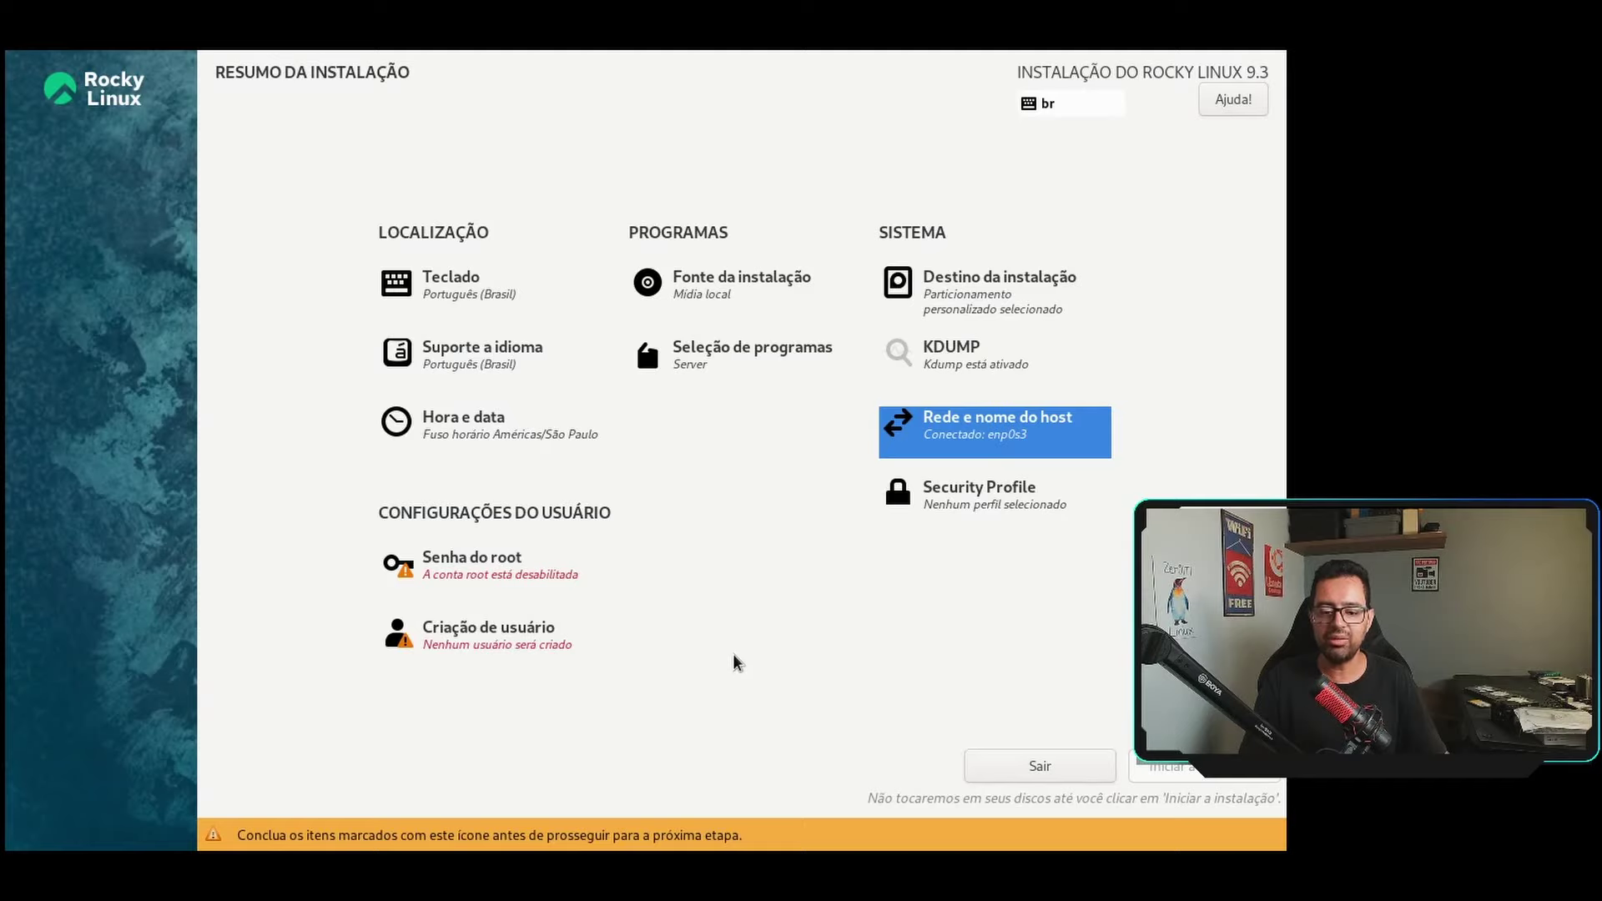
Briefly open the root password and user creation screens, returning to the summary each time.
left_click(472, 561)
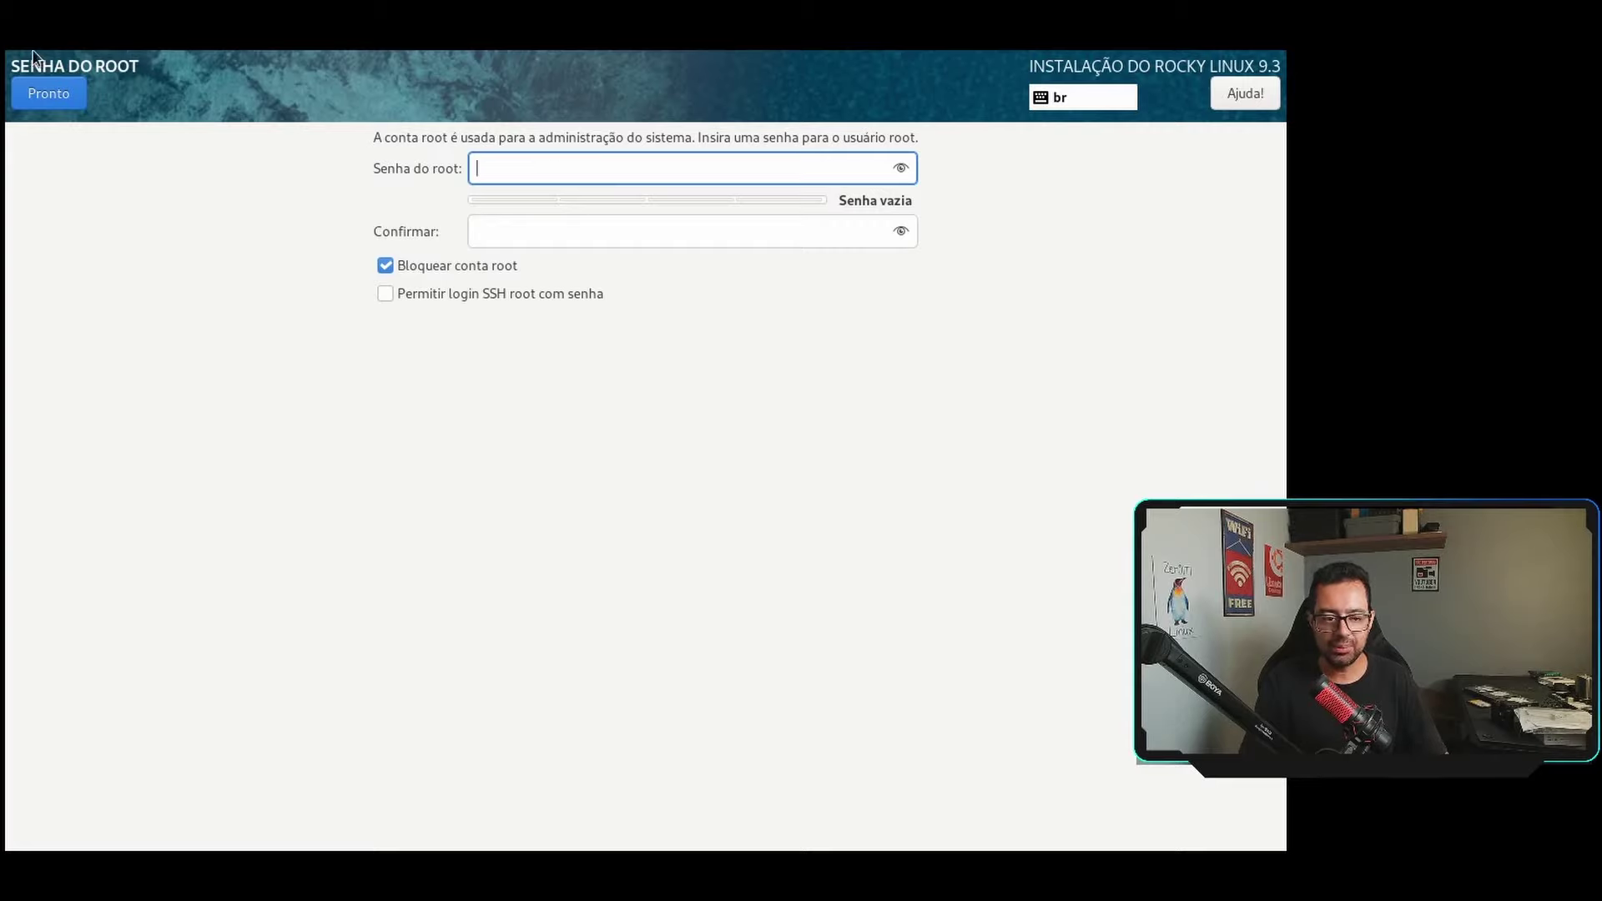
left_click(47, 88)
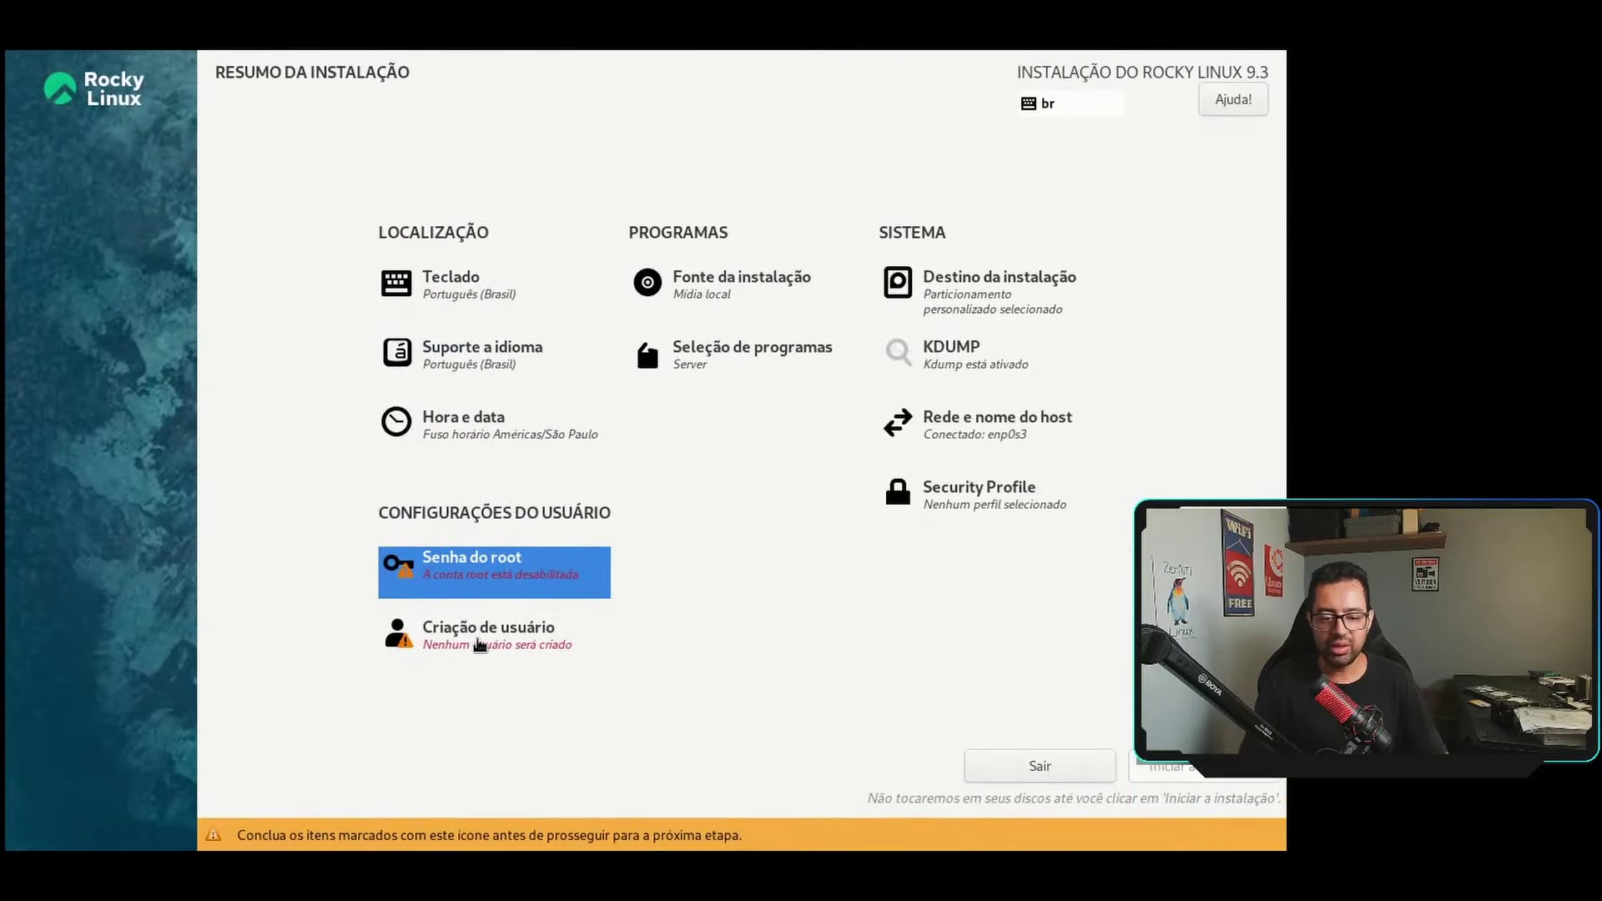
left_click(479, 642)
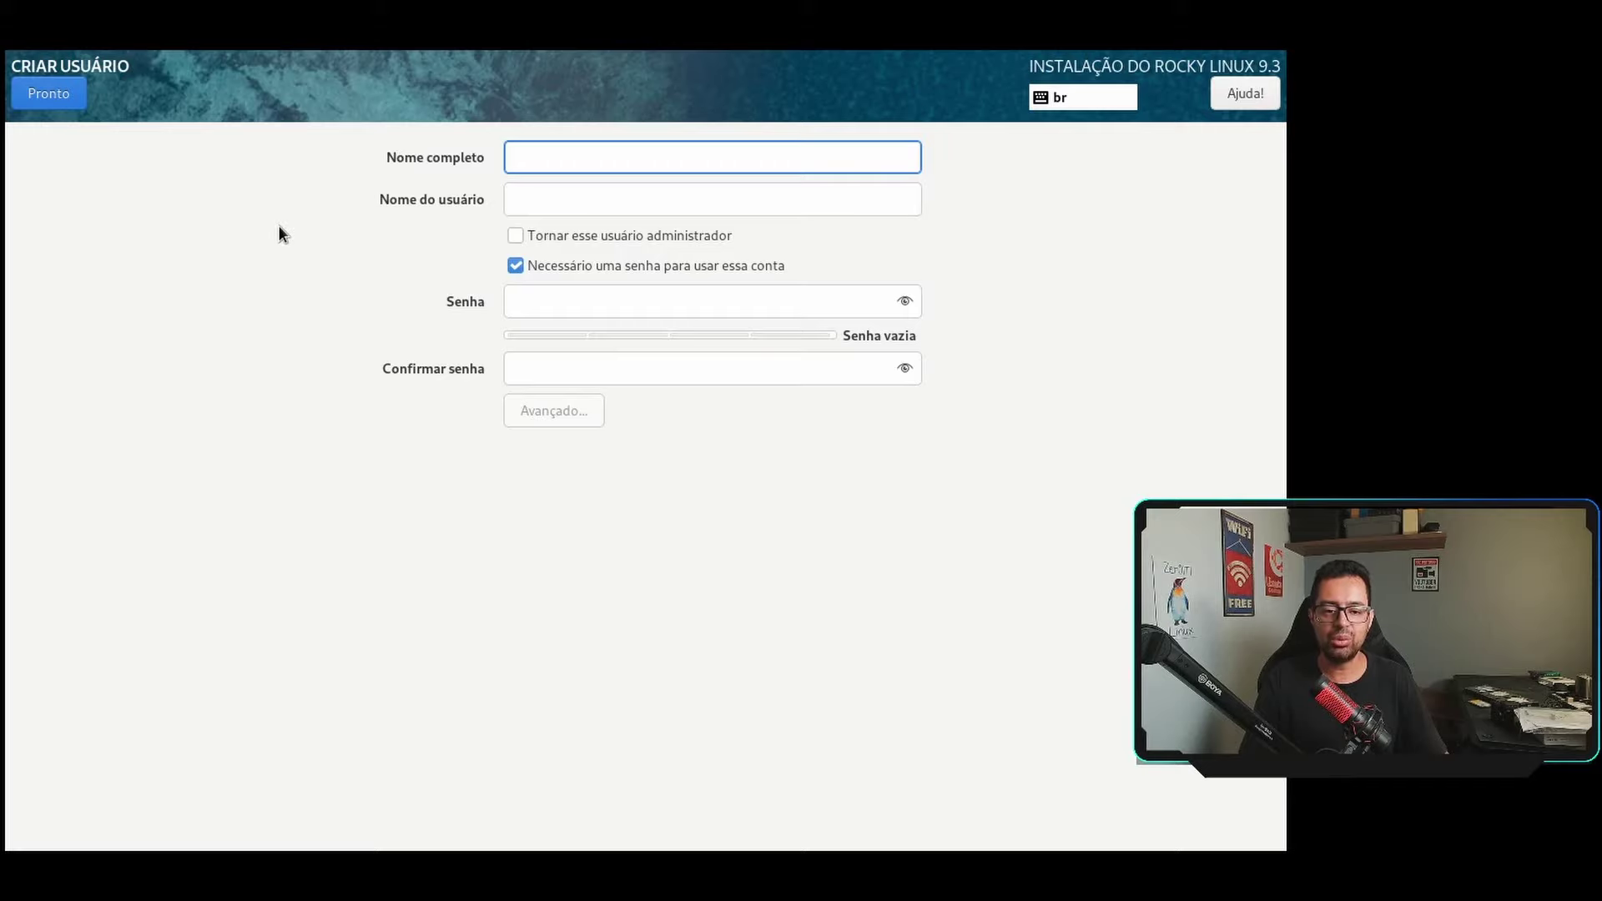
left_click(57, 104)
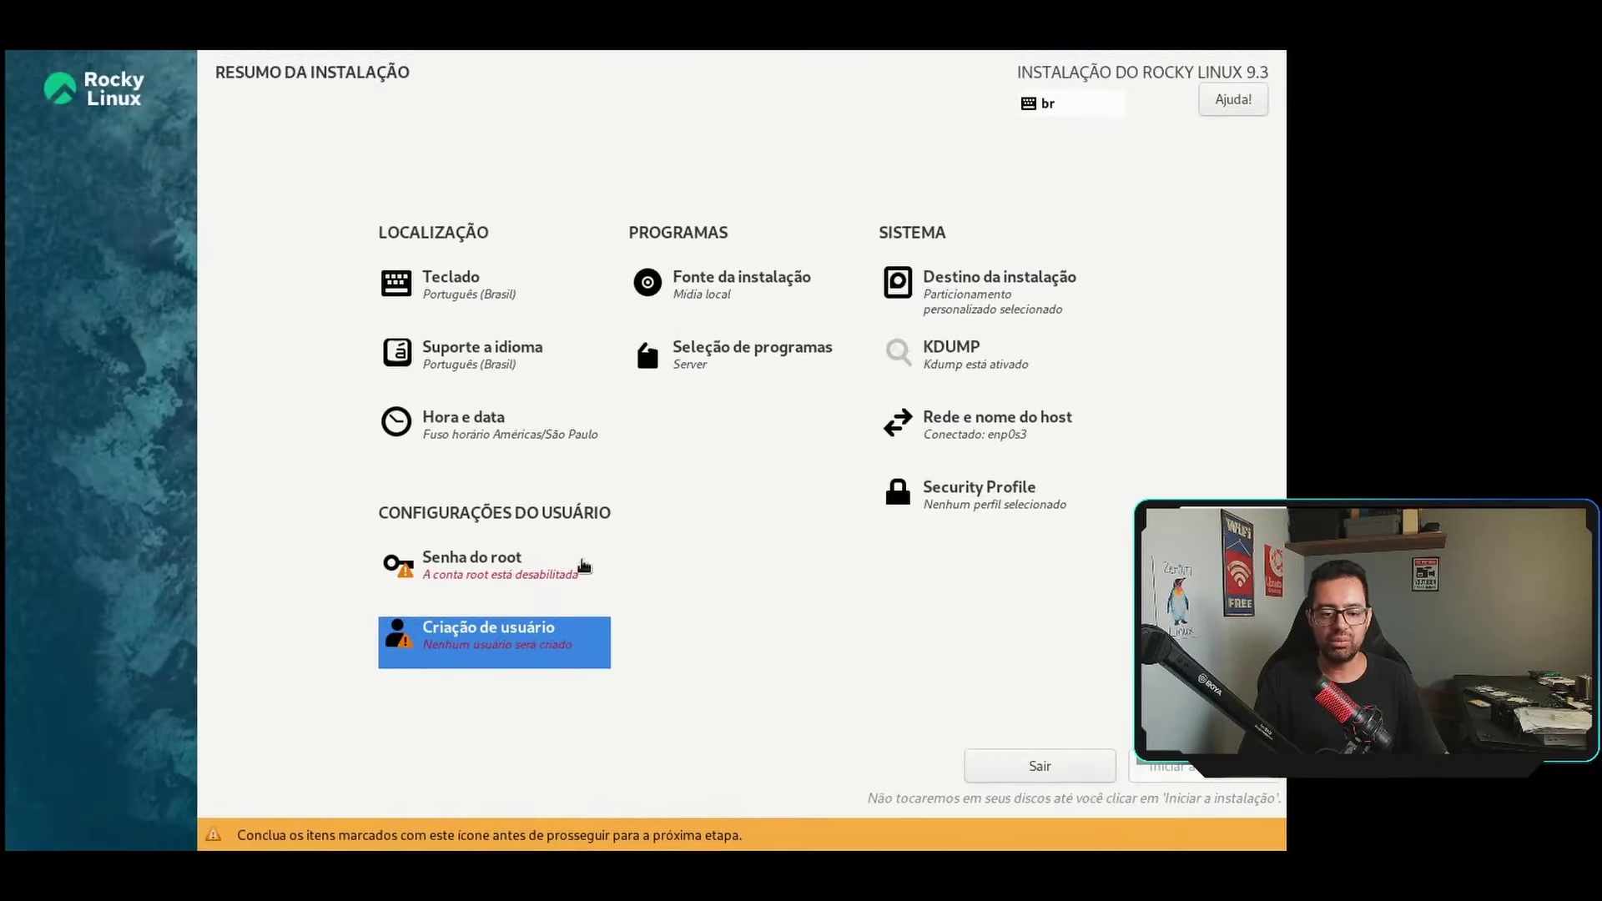
Enter and confirm the root password, leaving the root account unlocked.
left_click(461, 567)
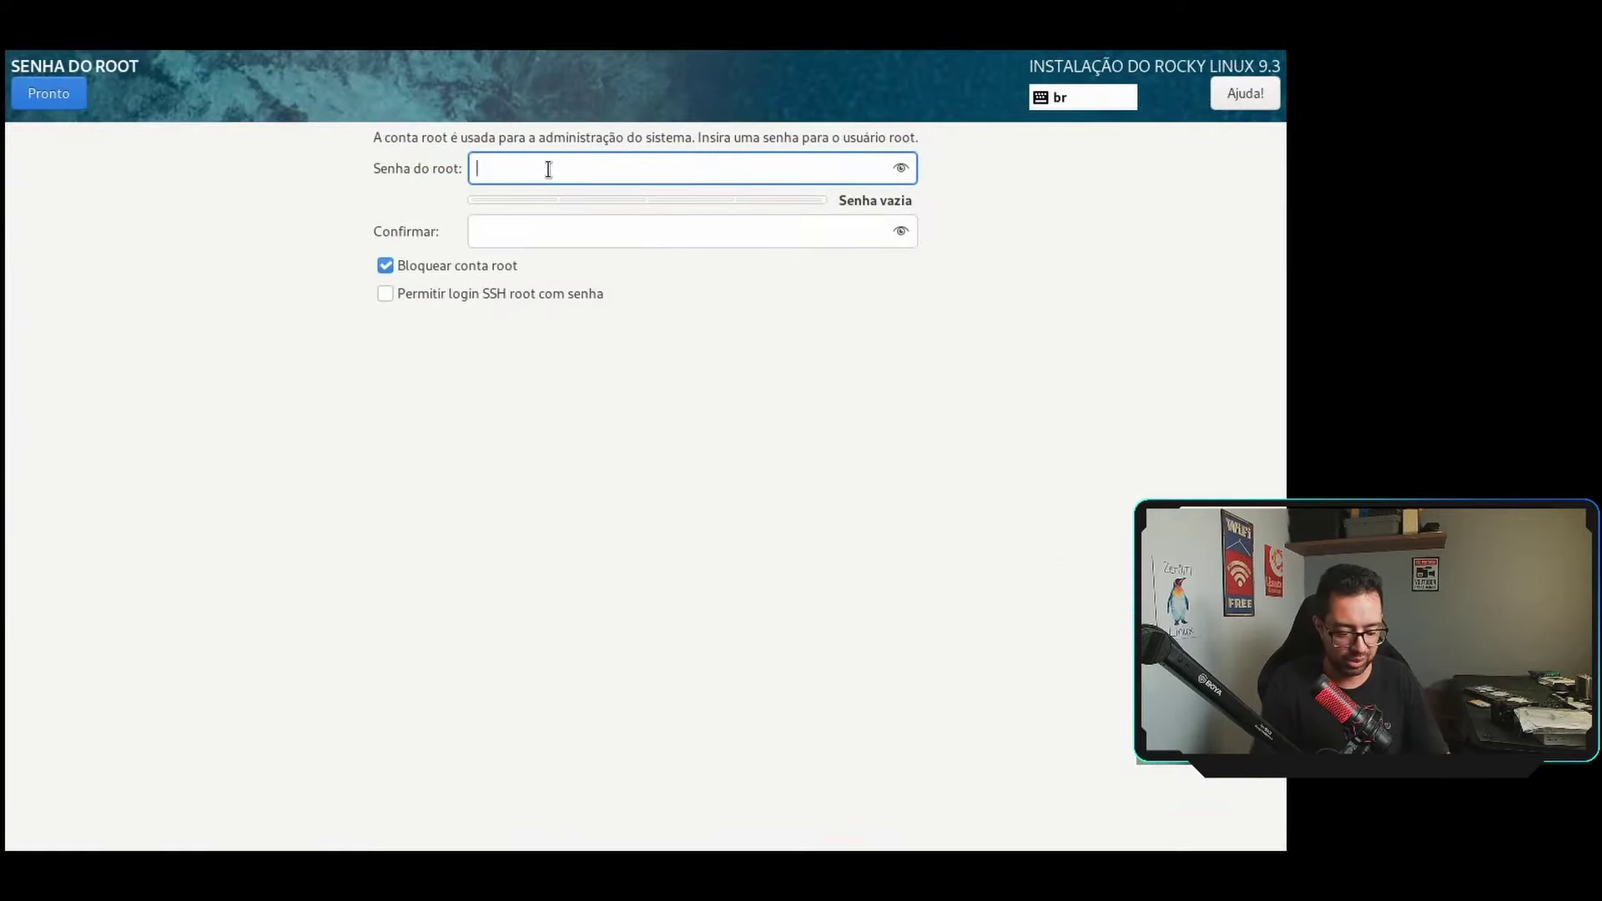
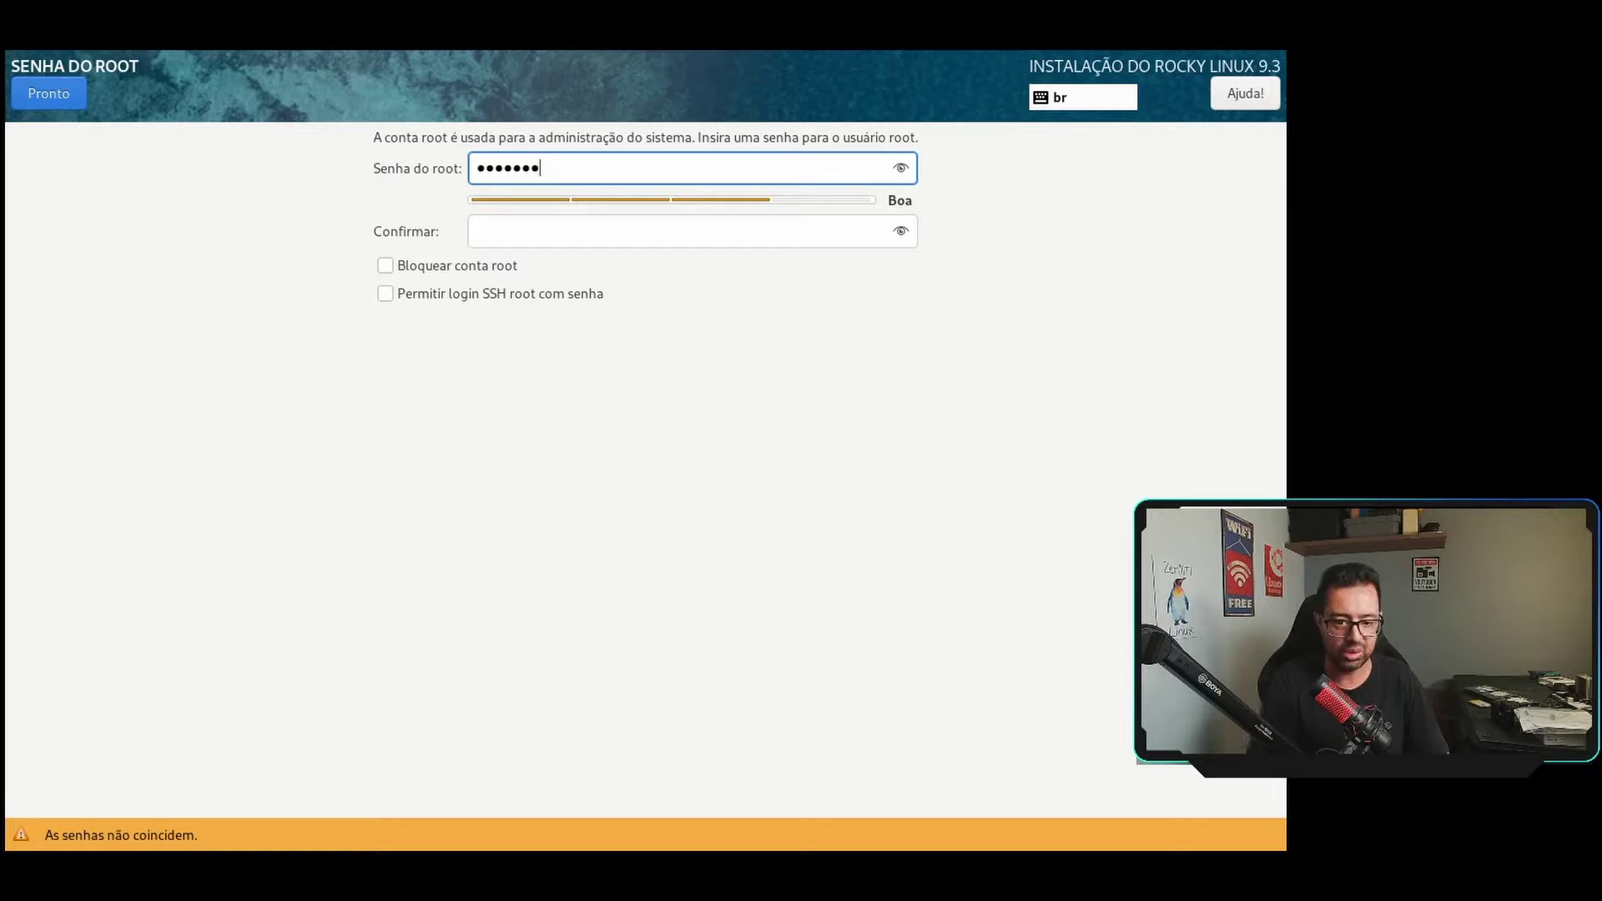
left_click(558, 228)
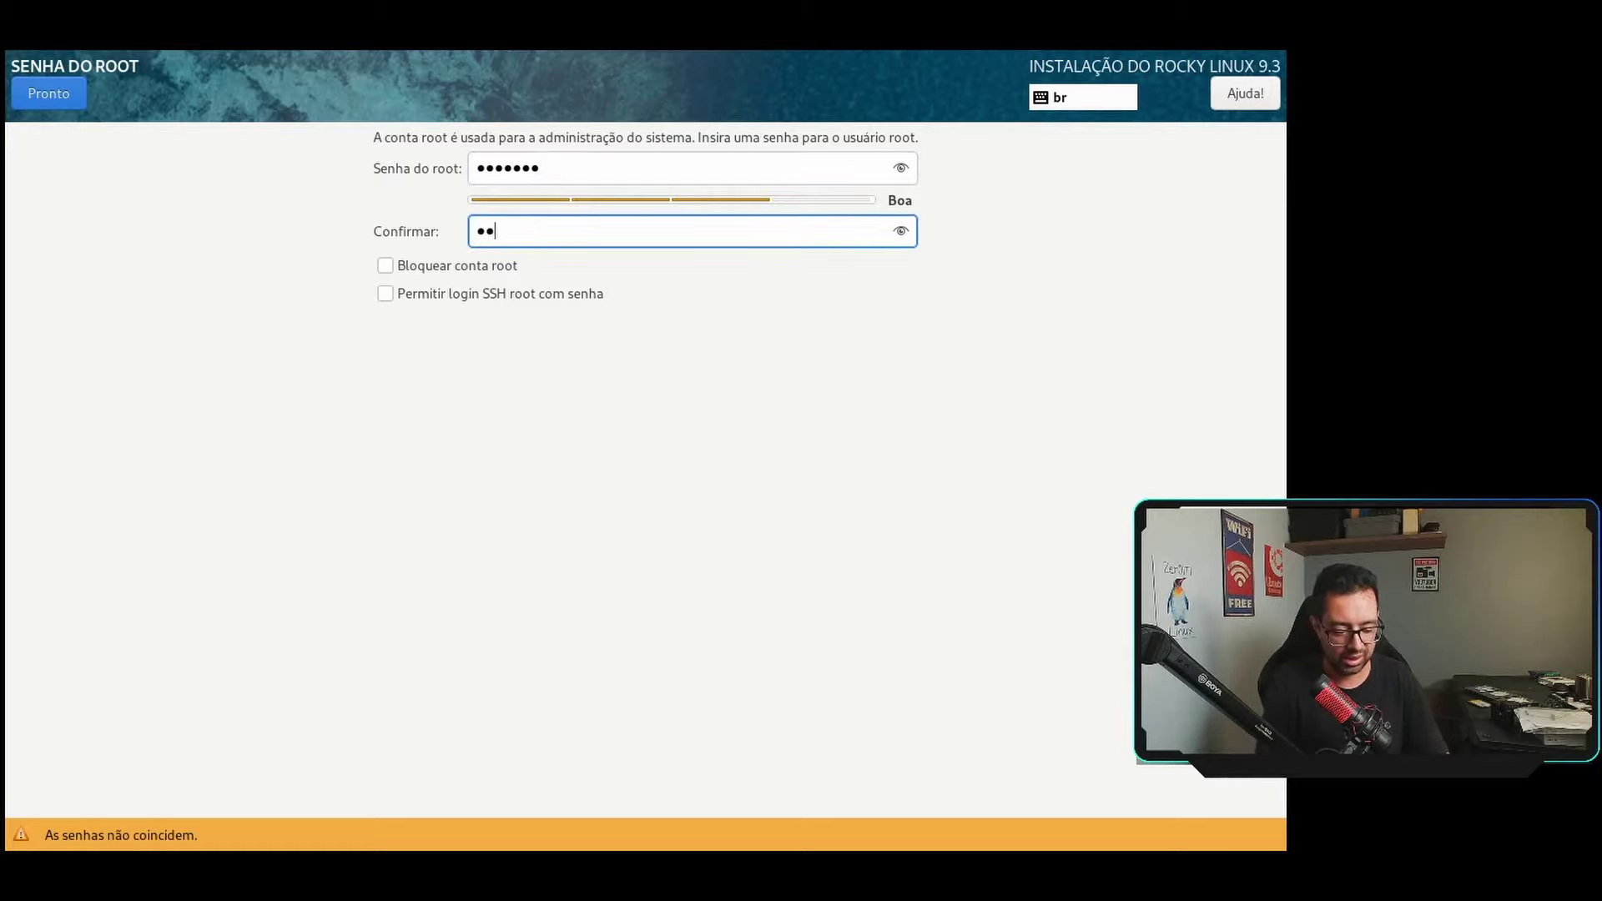
key("Tab")
key("Tab")
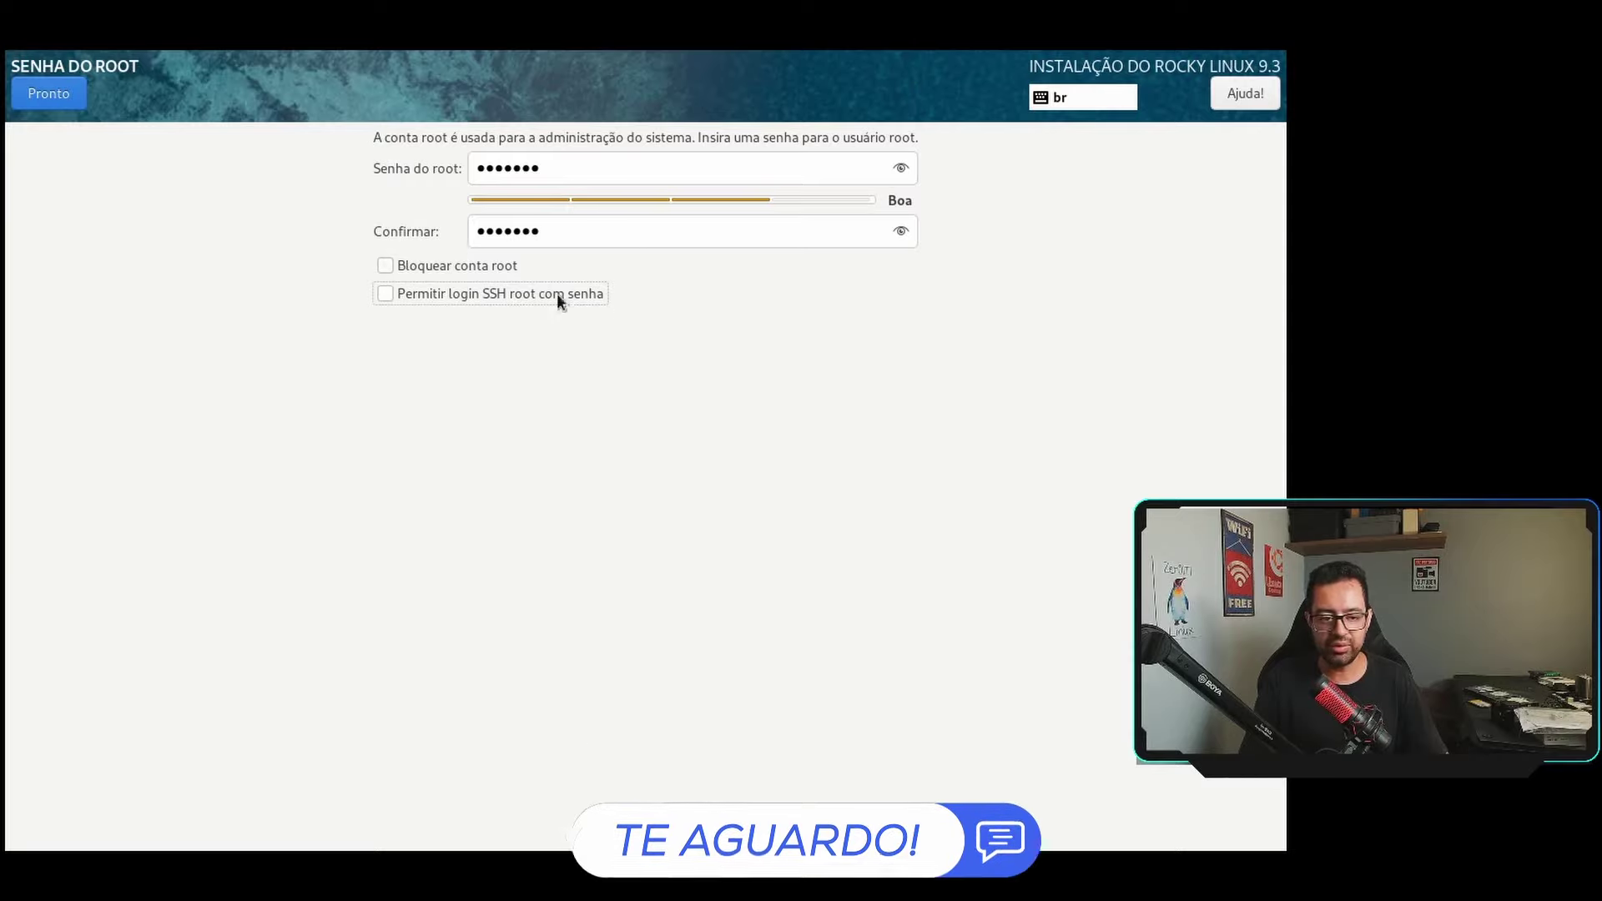
left_click(48, 94)
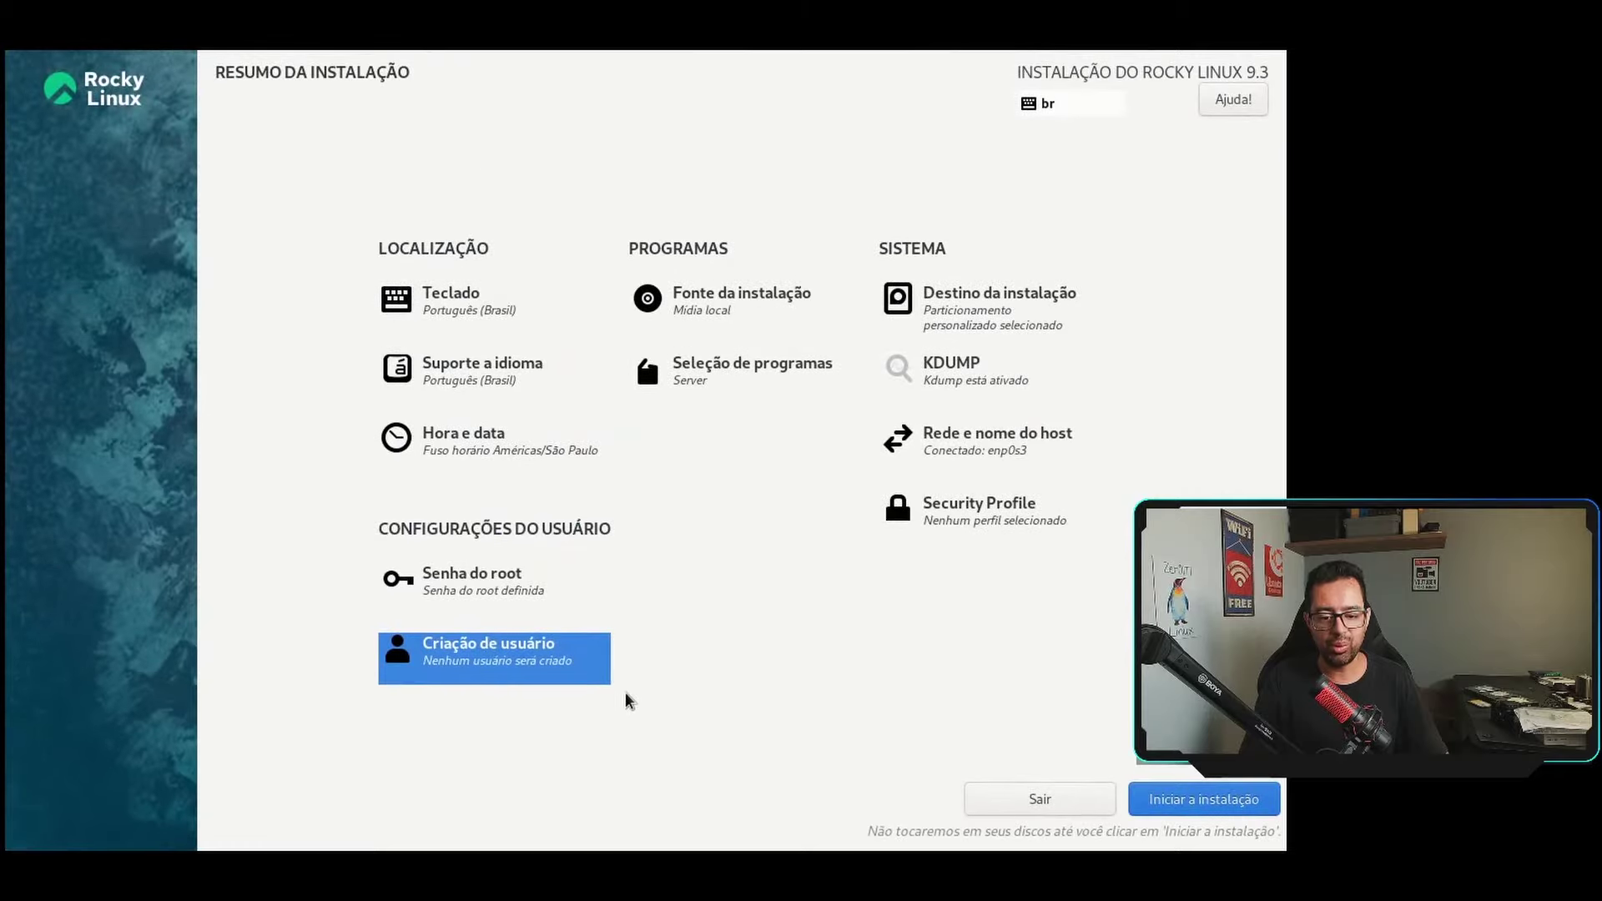
Enter the new user's full name and replace the auto-filled username with their login name.
left_click(528, 662)
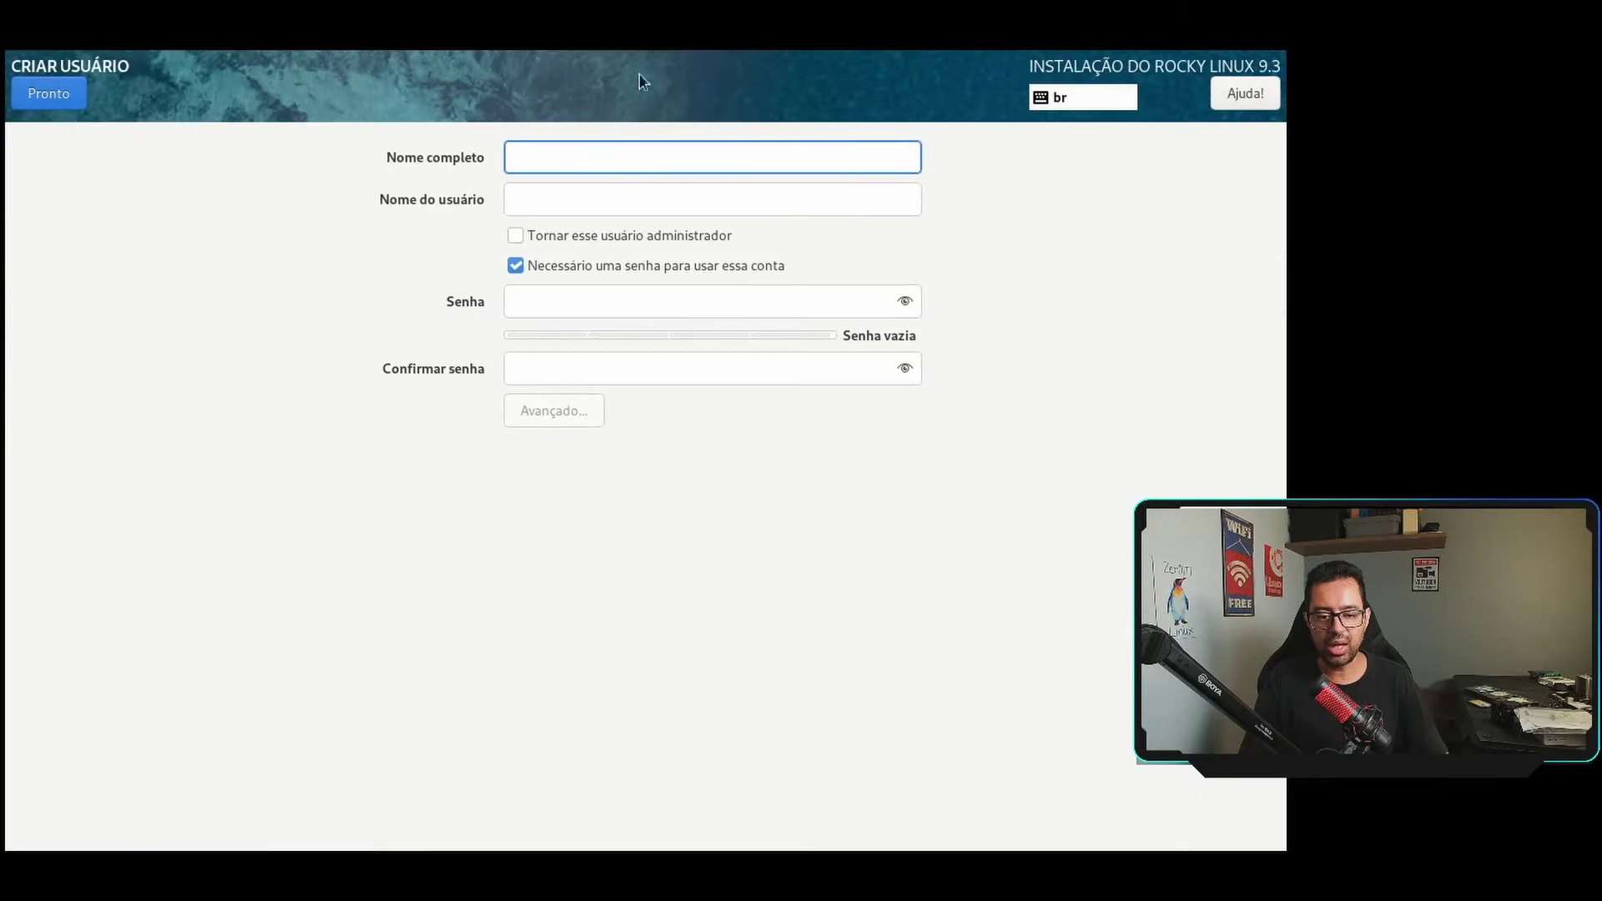
type("Rogeri")
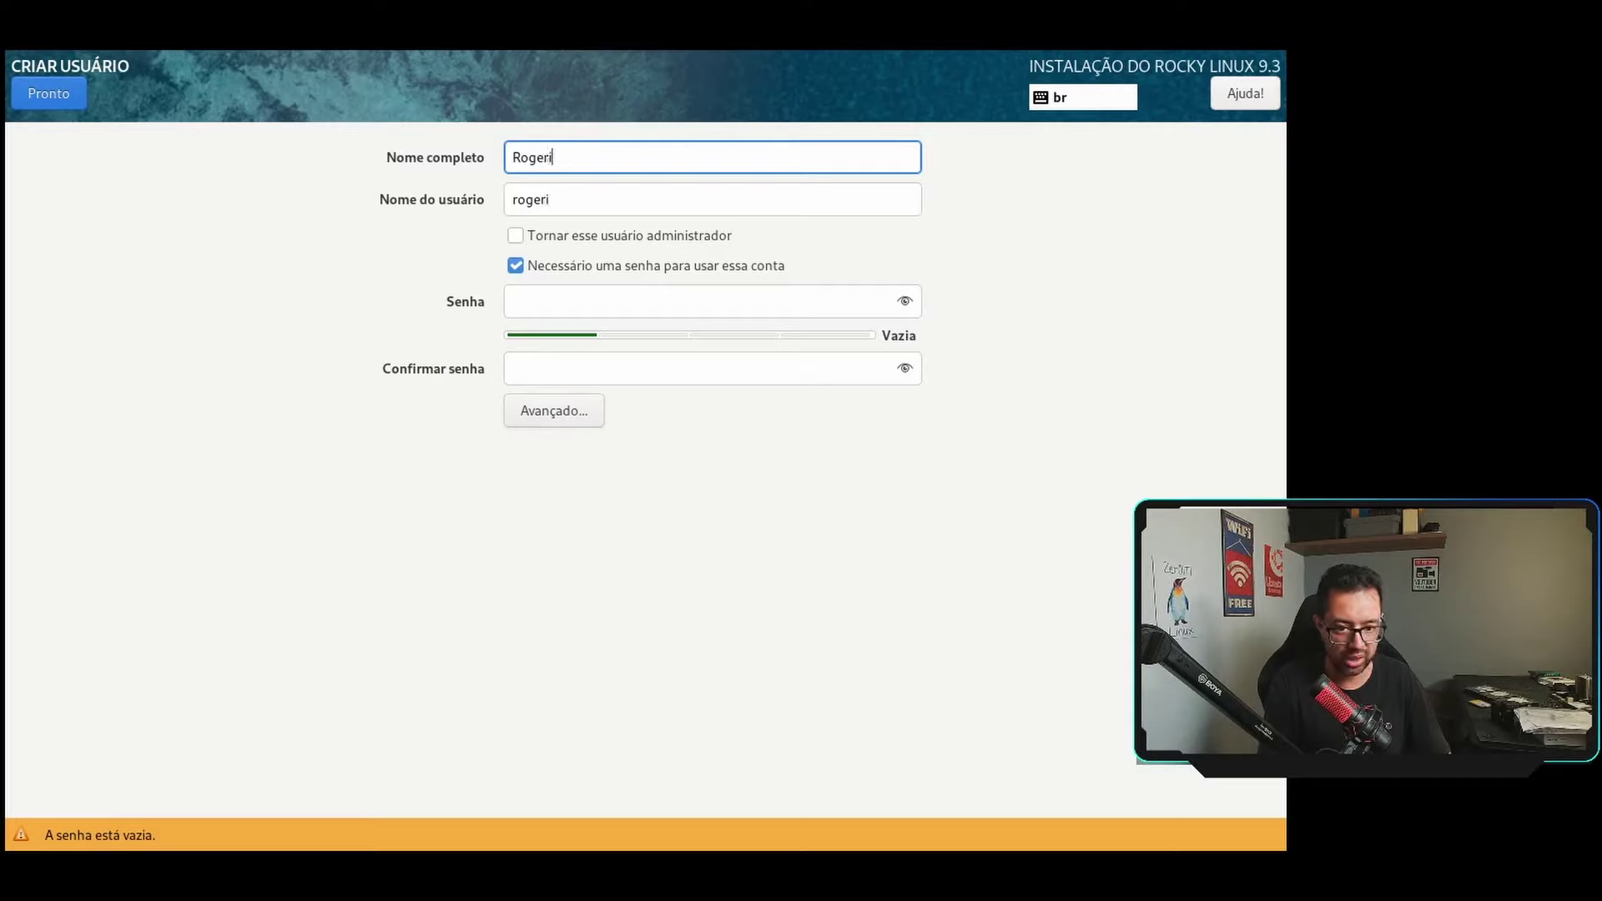
type("o Sampaio")
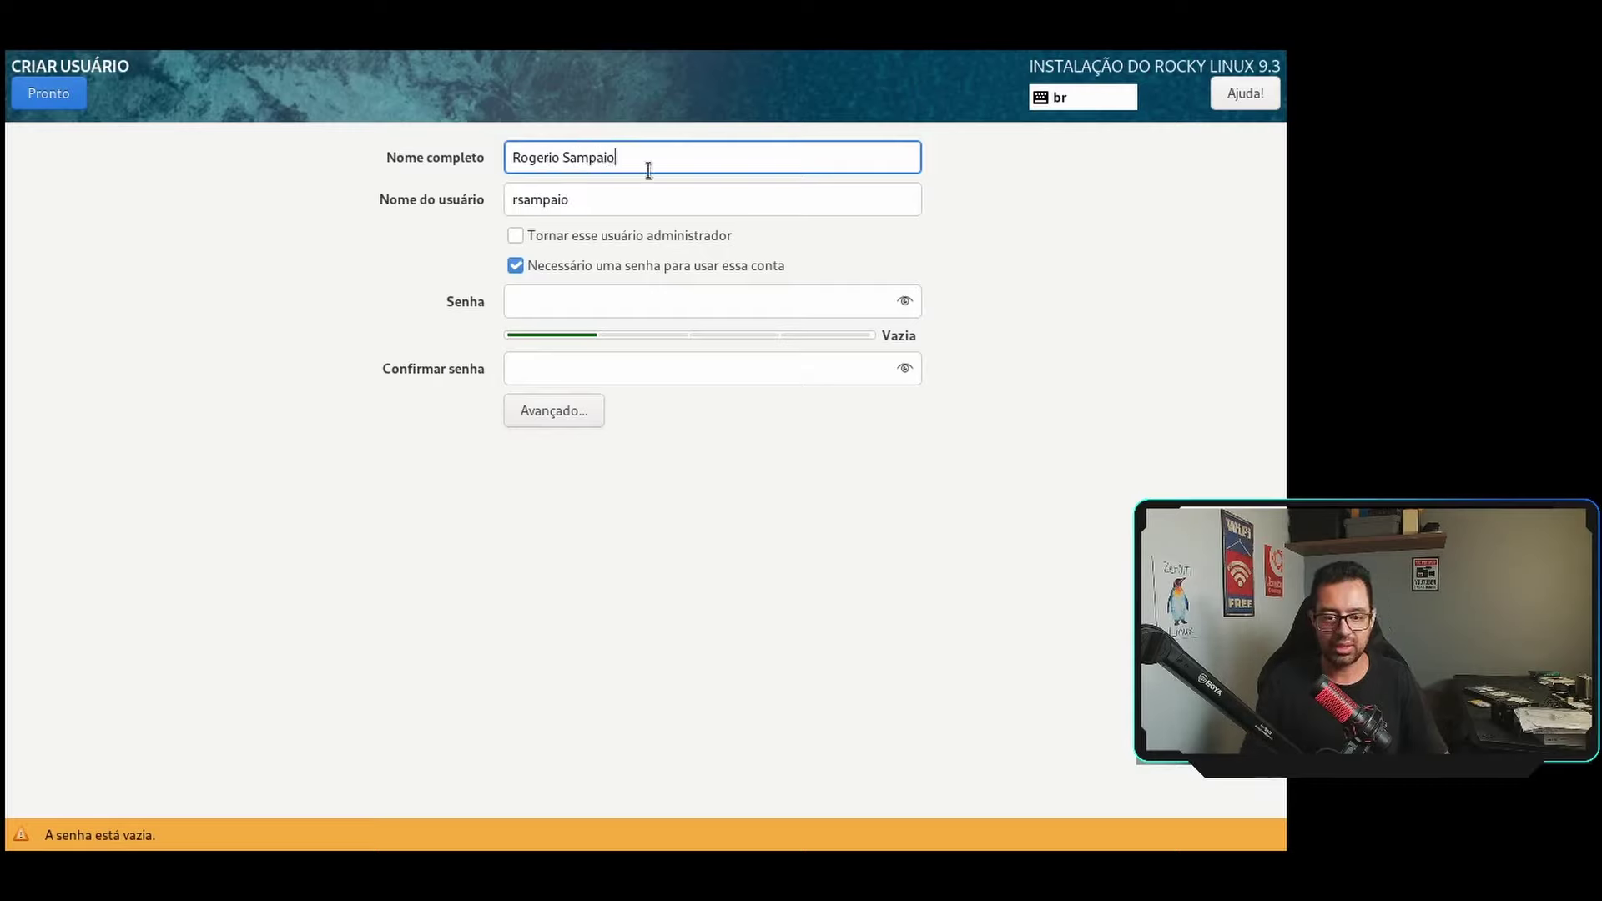
double_click(619, 200)
type("rogerio")
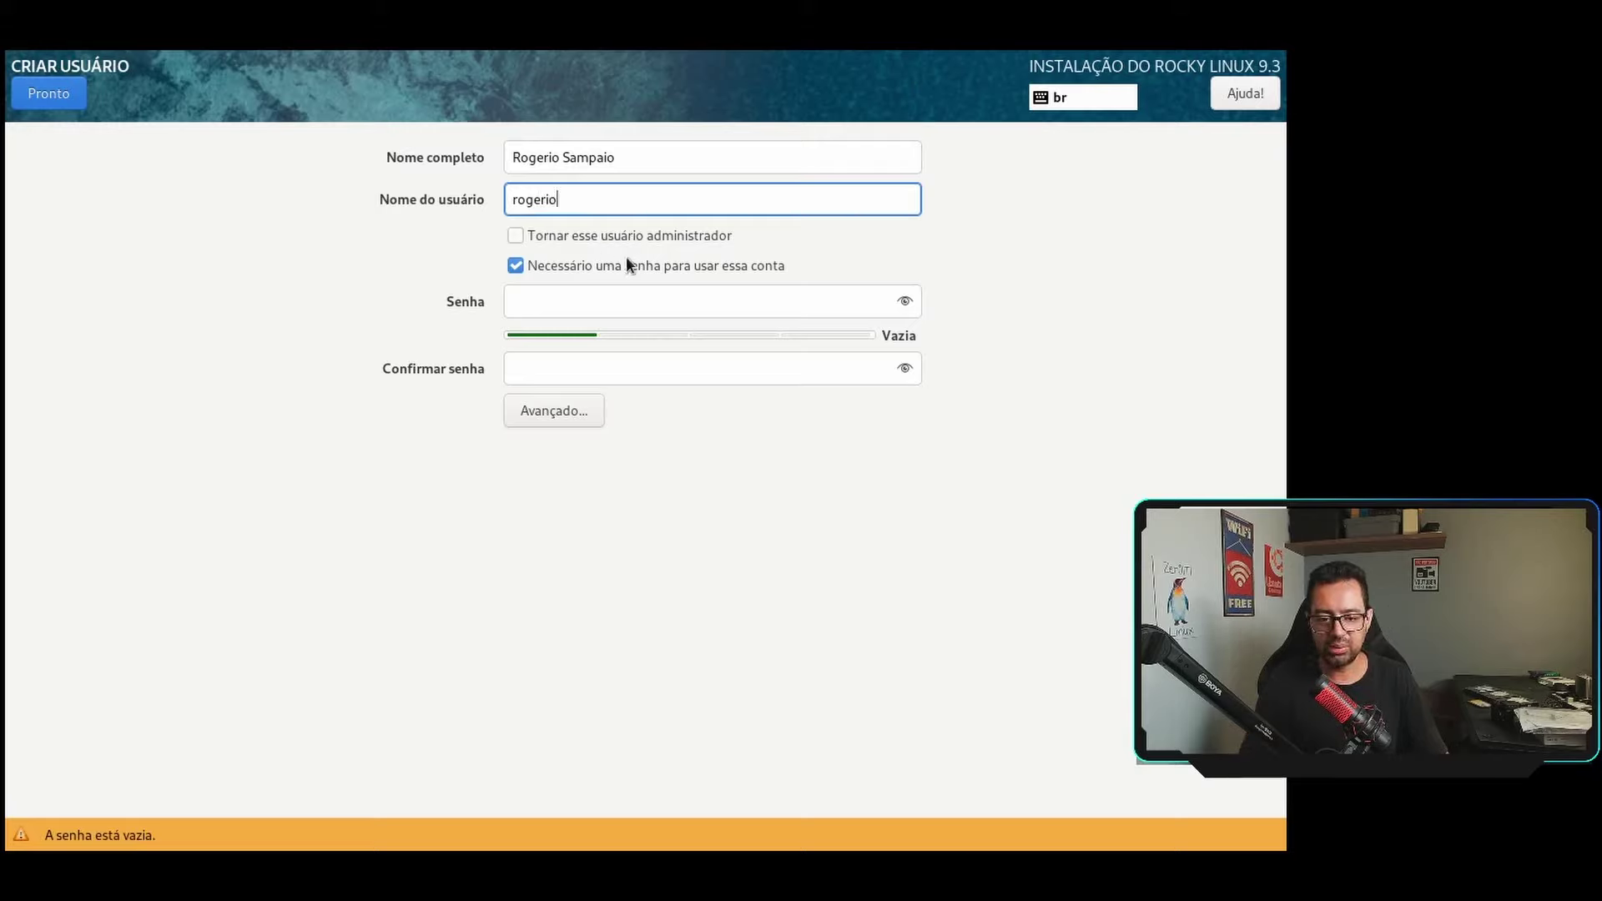
Give the new user a password, confirm it, and return to the summary.
left_click(587, 305)
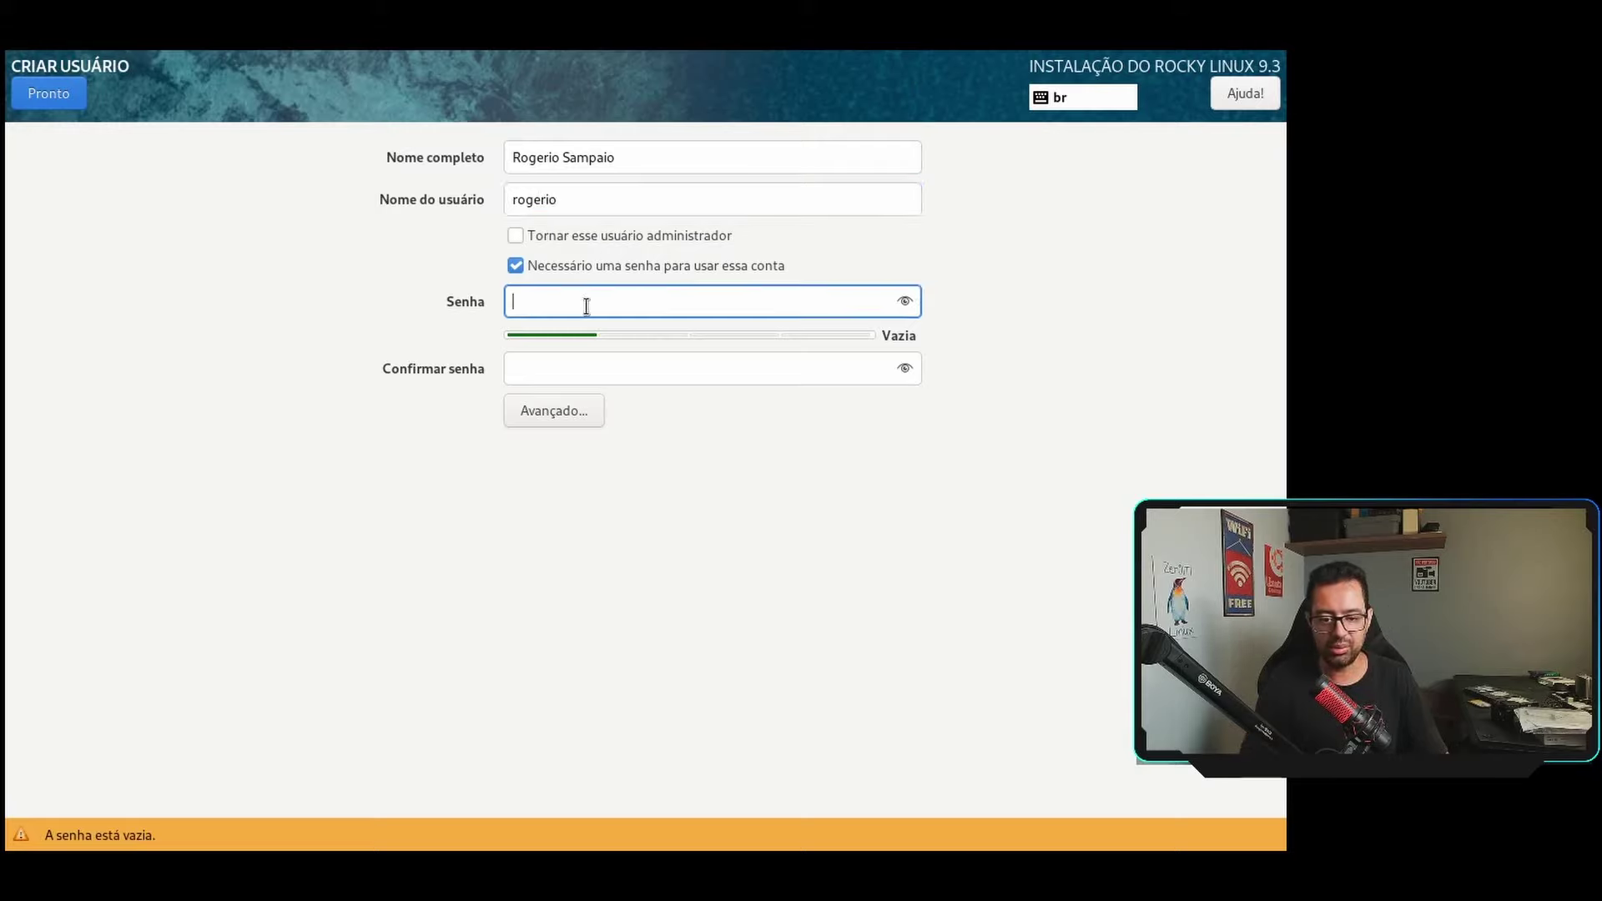
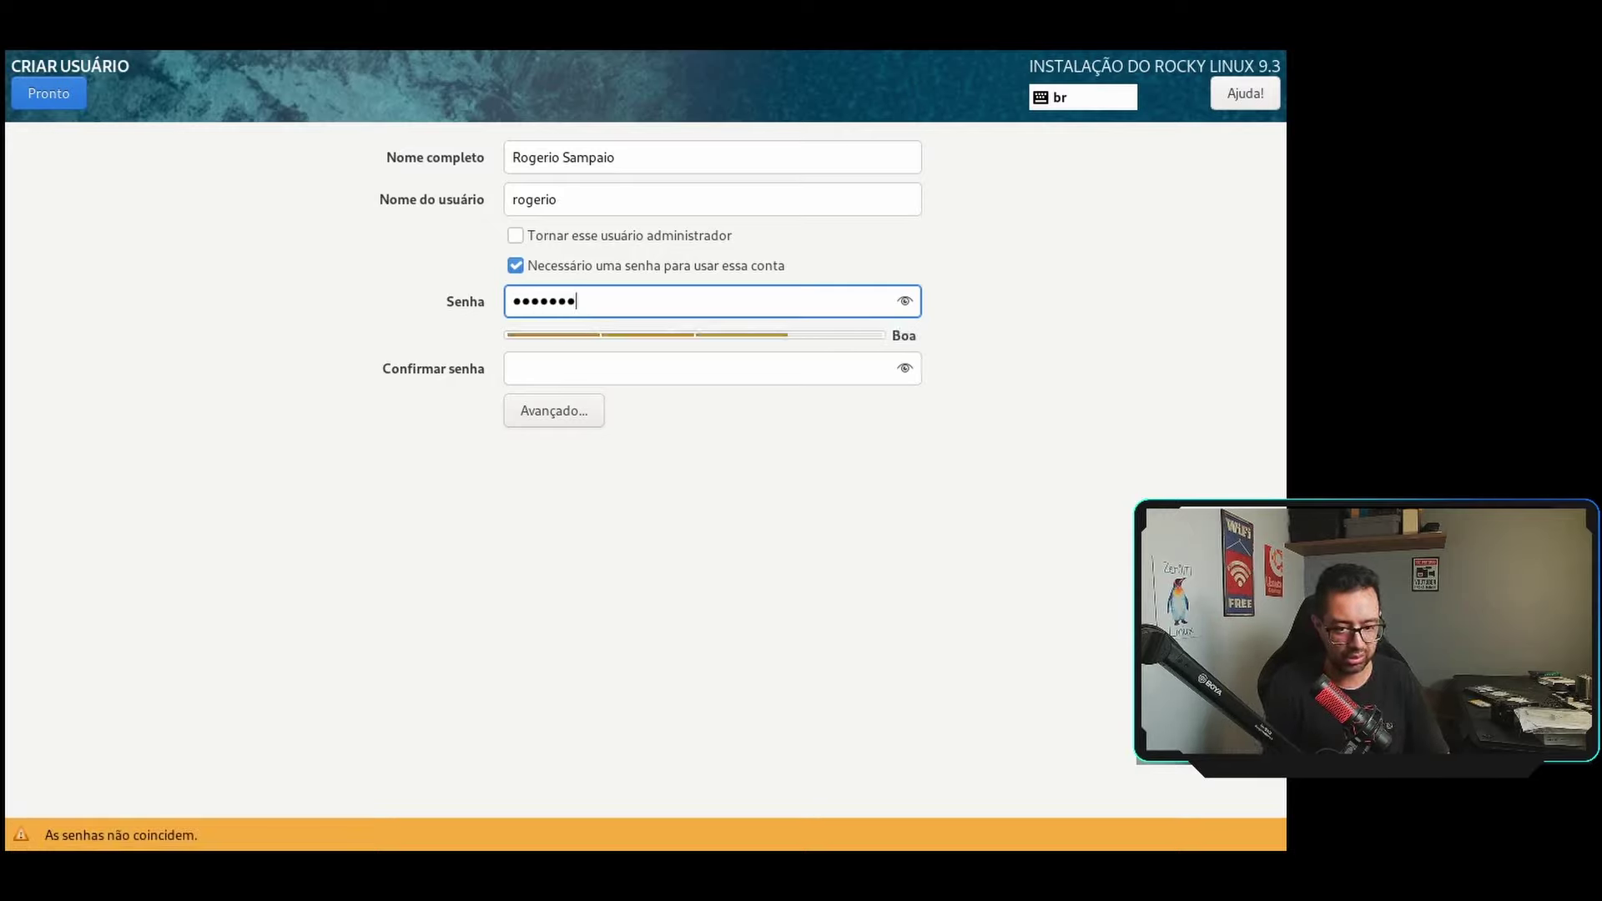
left_click(682, 368)
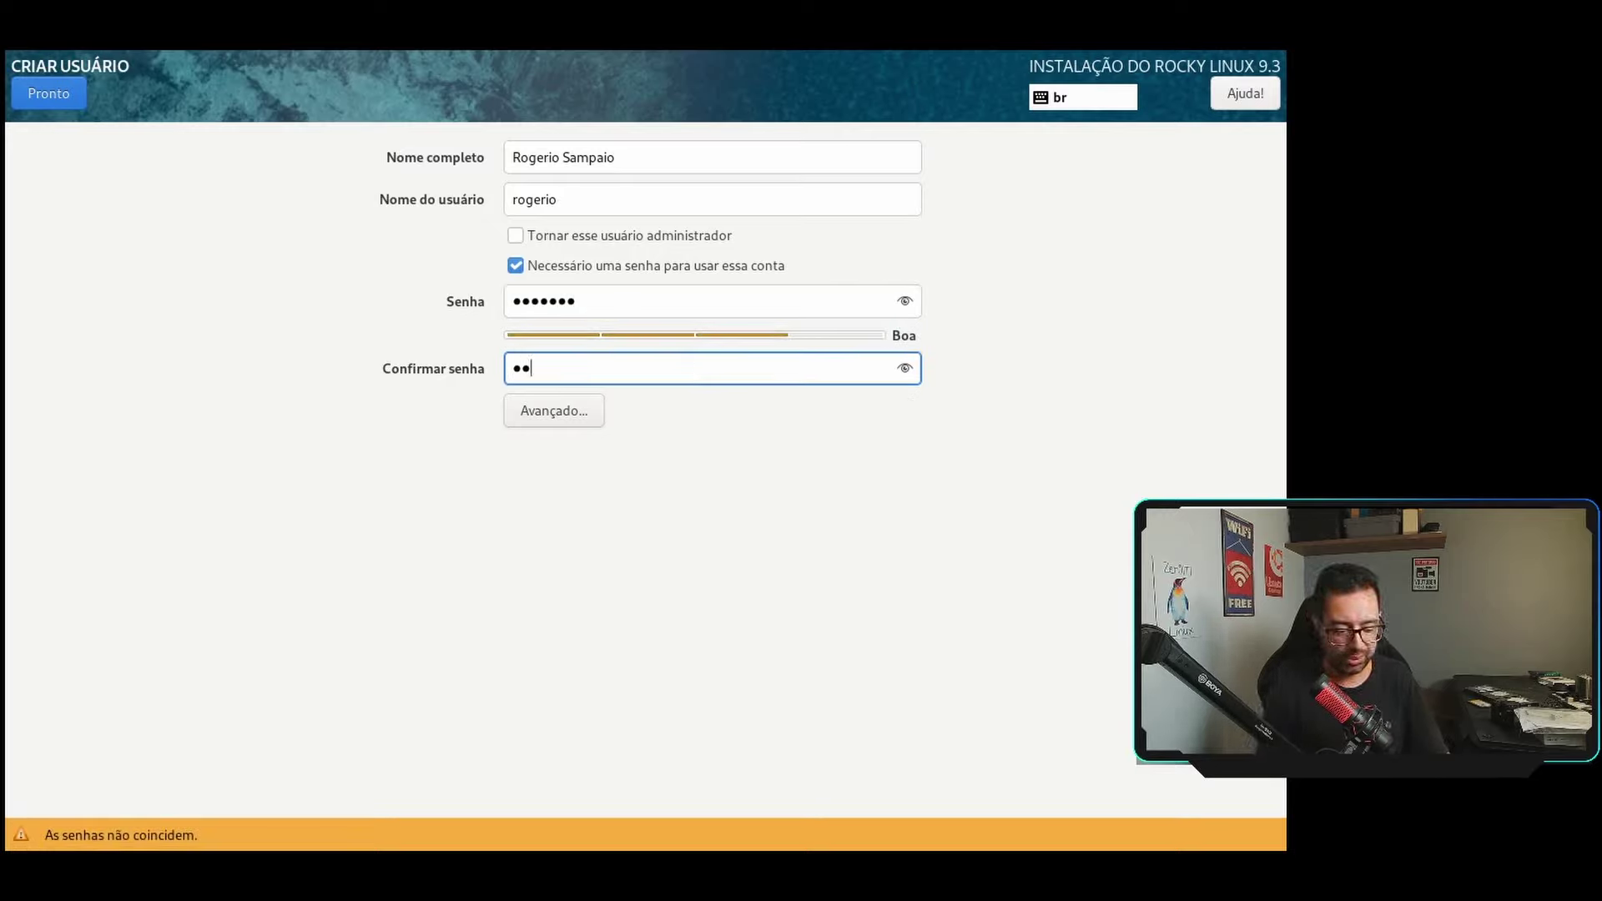
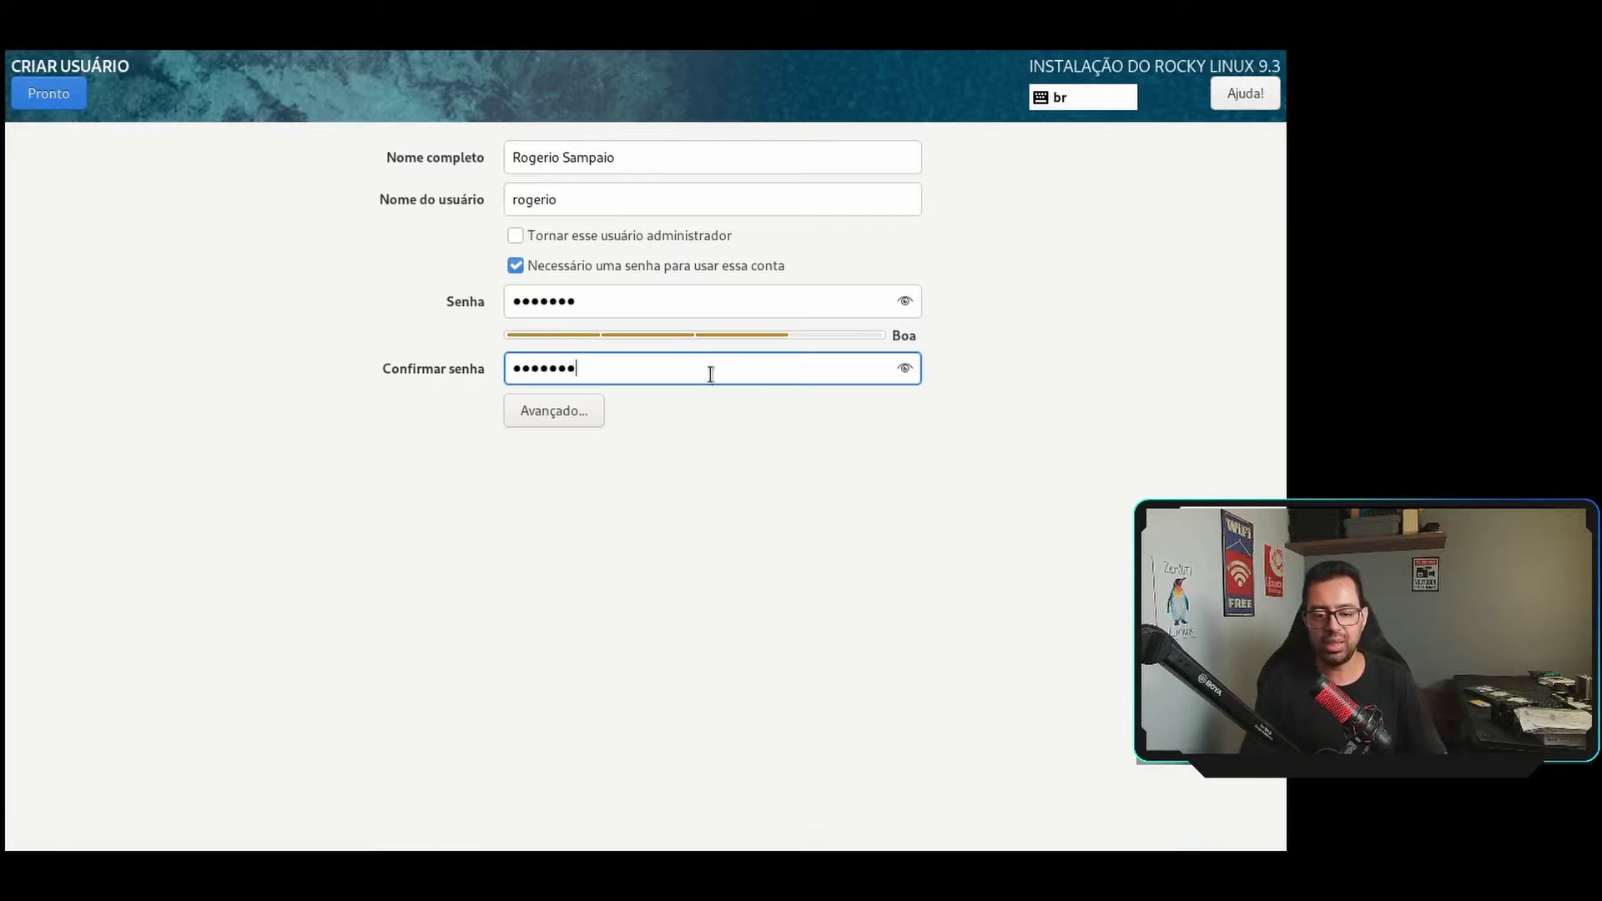
left_click(49, 93)
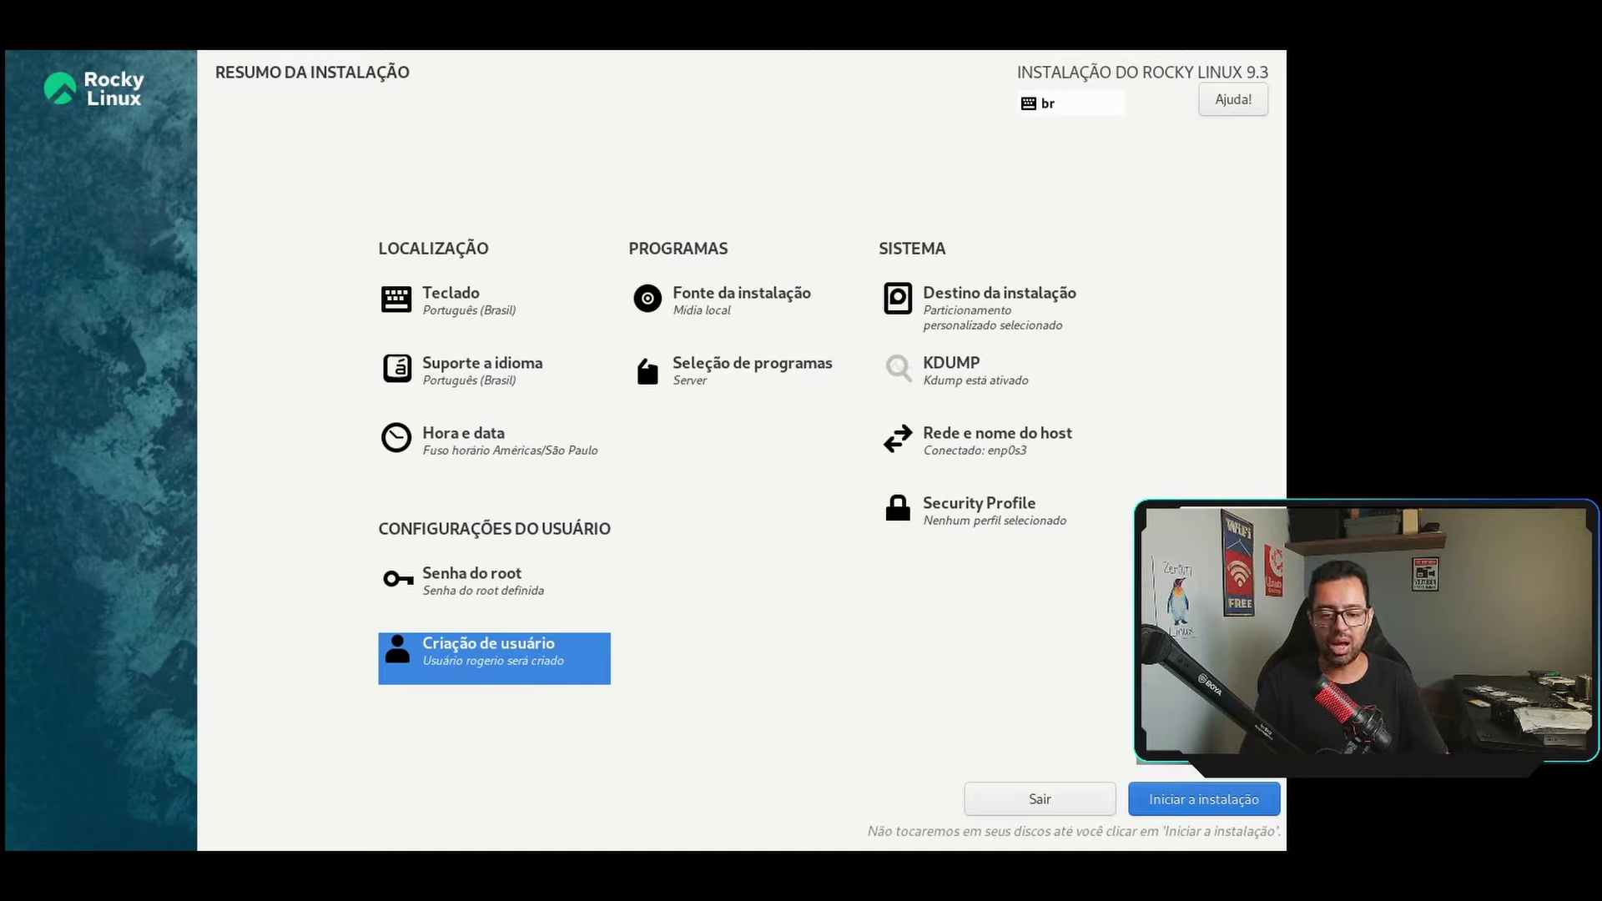
Begin installing Rocky Linux 9.3 to the disk.
left_click(1181, 801)
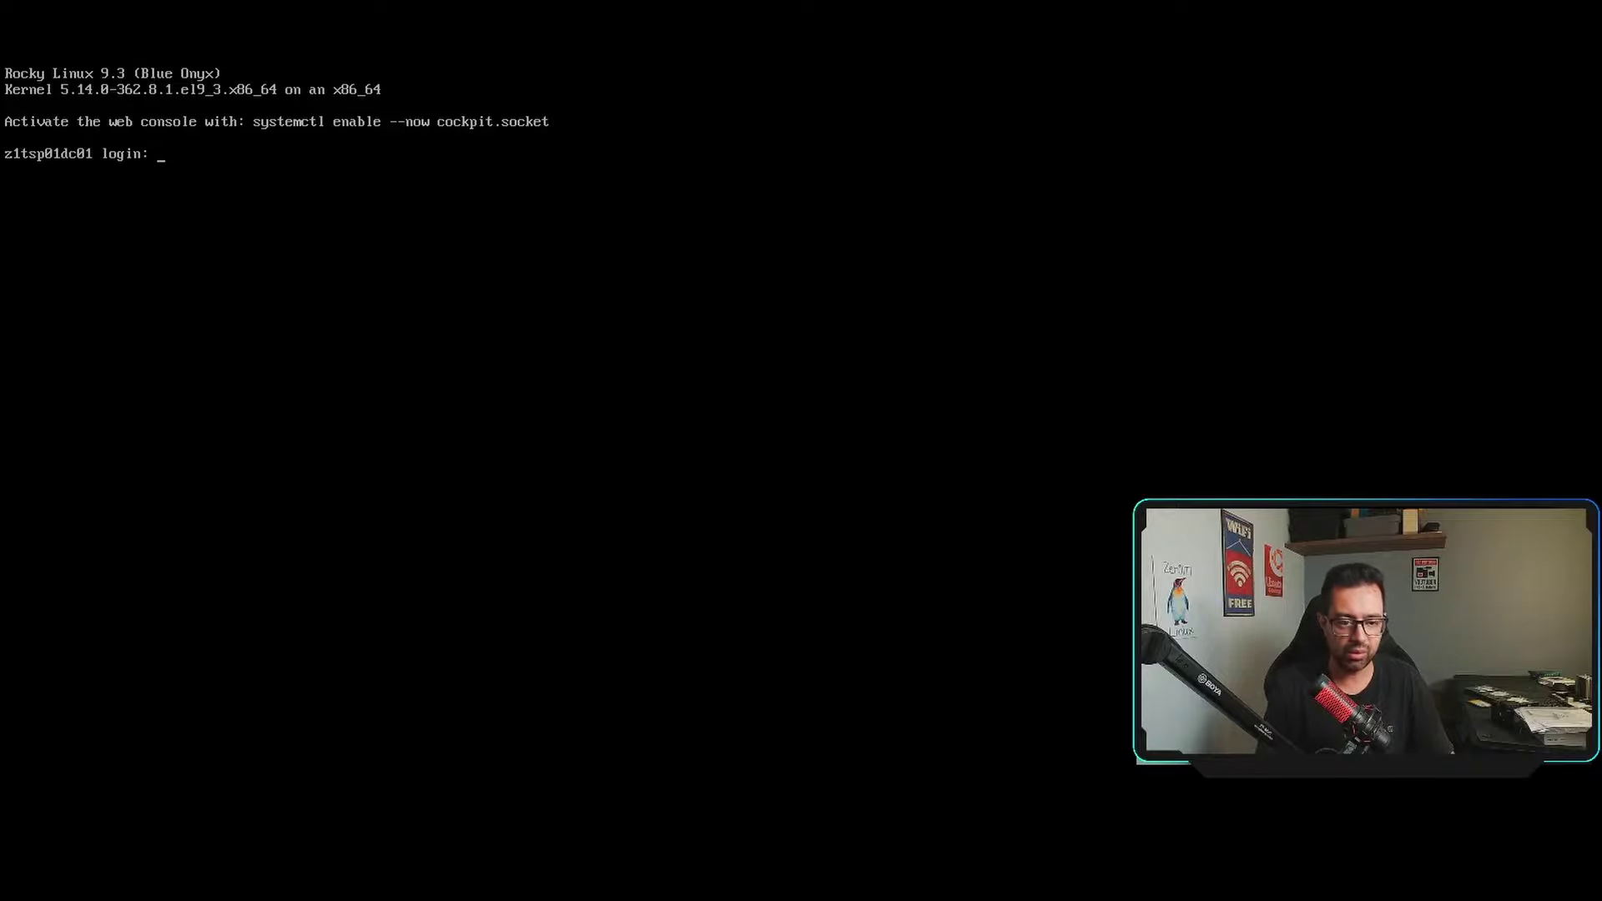
Log in at the console as the new user and clear the screen.
type("rogerio")
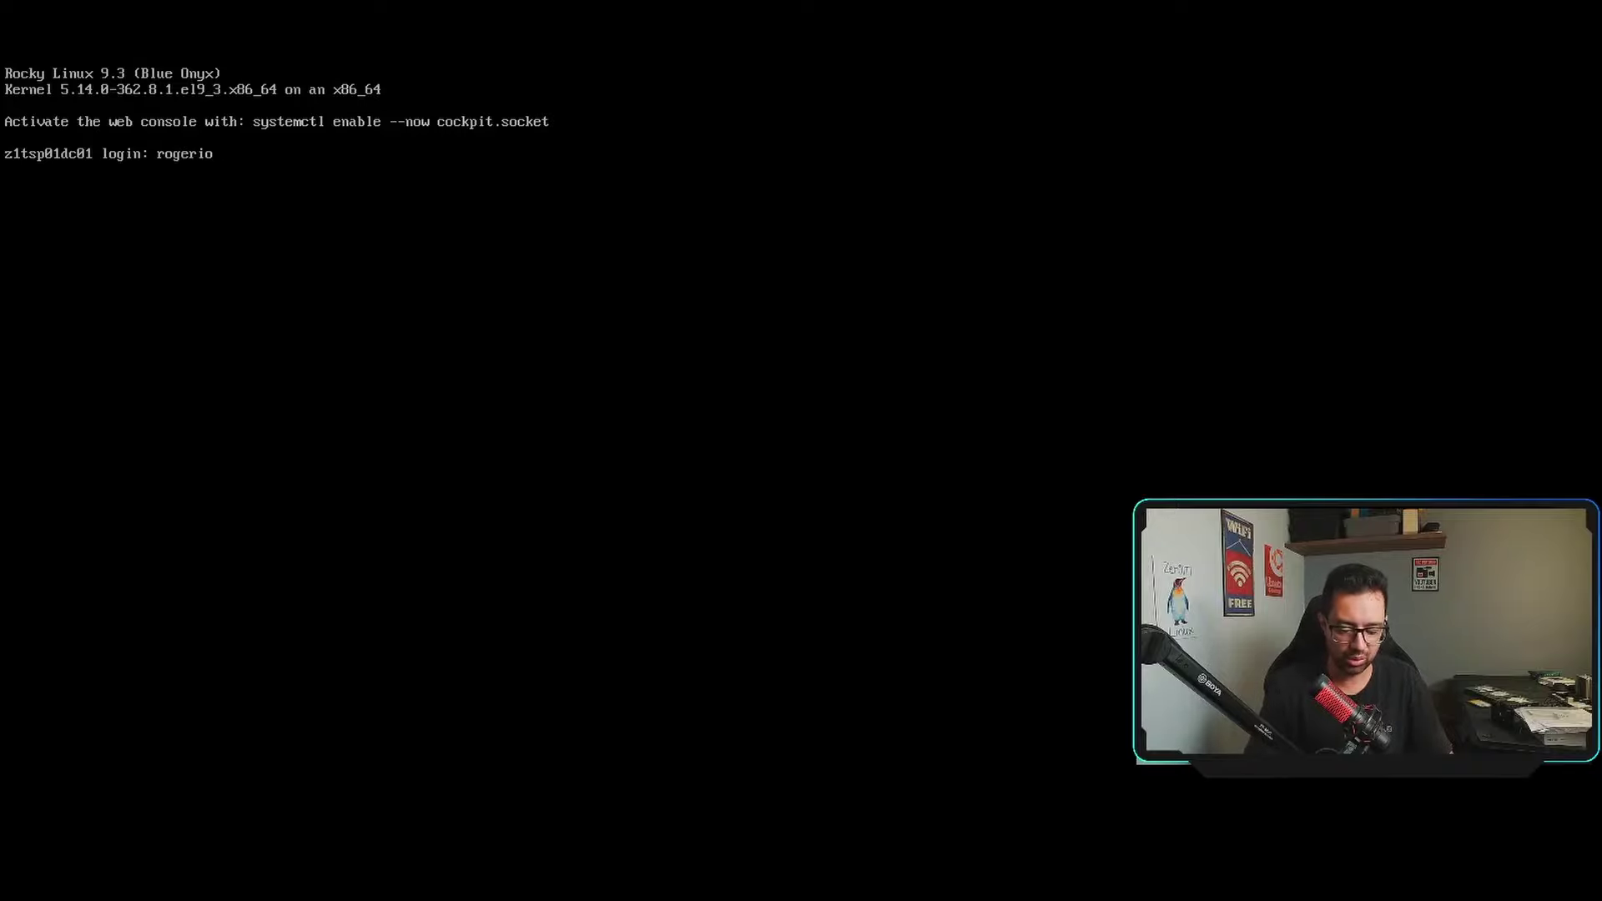
key("Return")
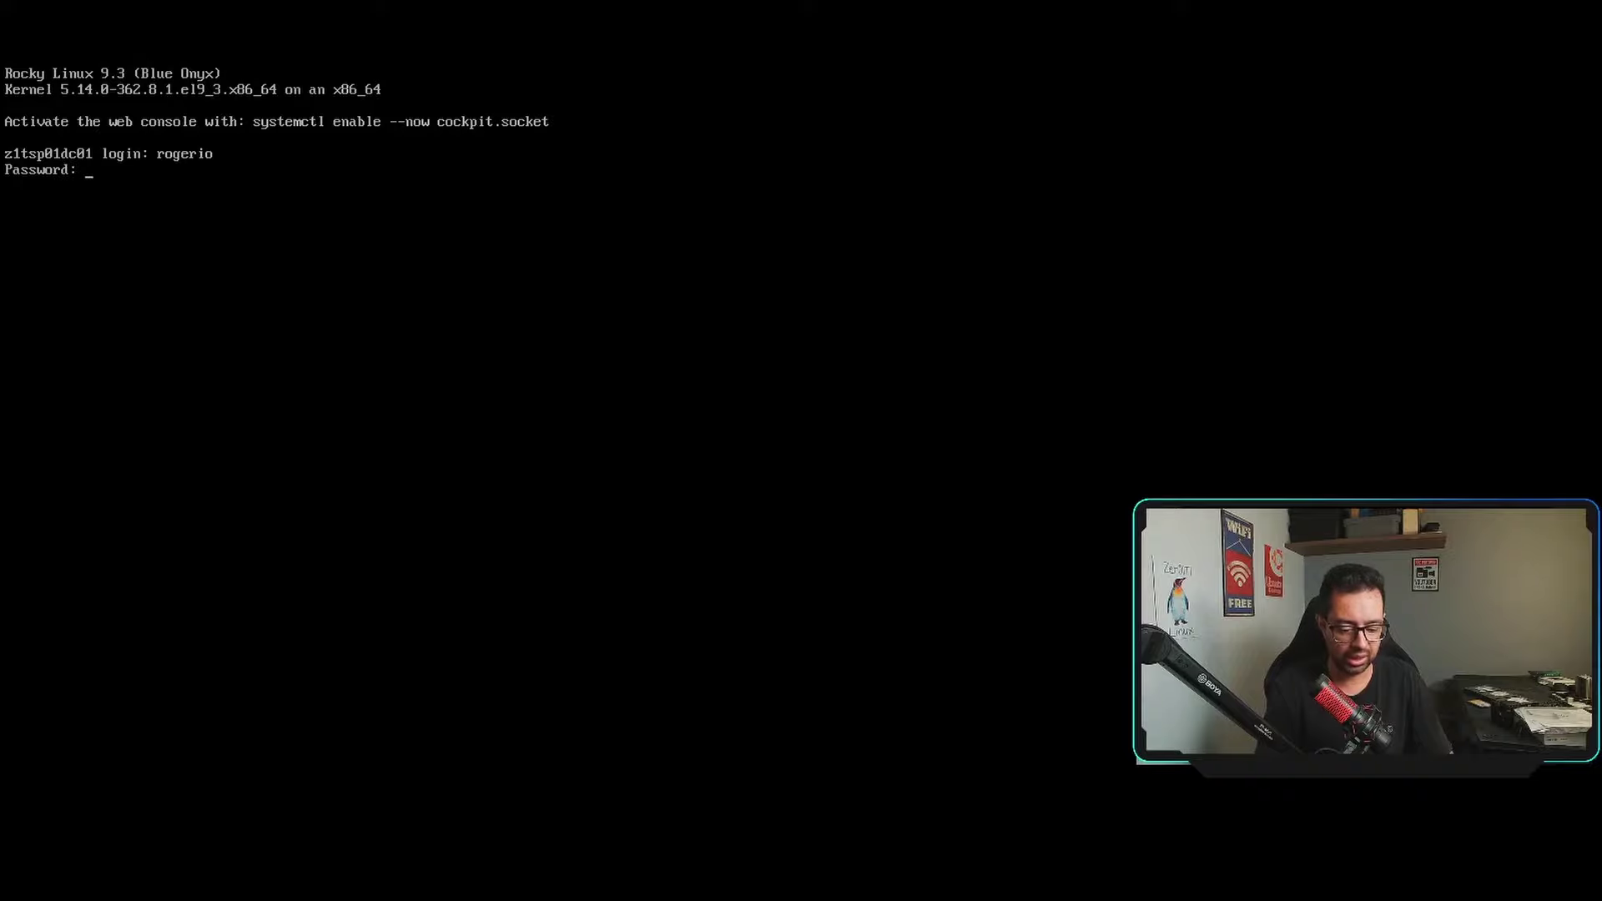
key("Return")
key("Up")
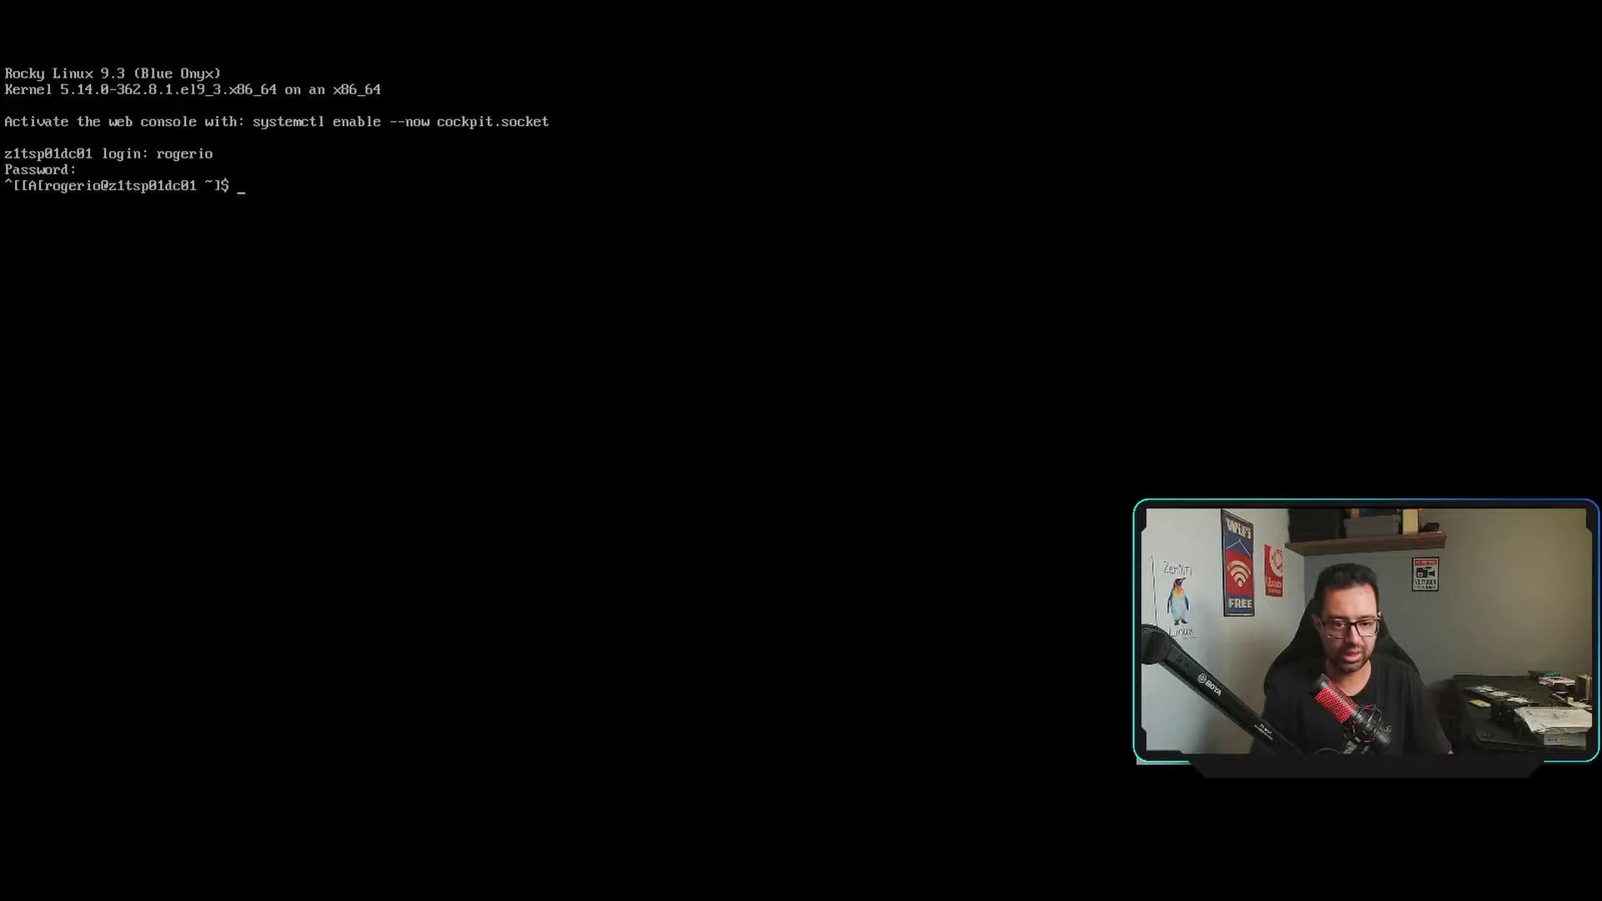
key("ctrl+l")
List the home directory, display /etc/fstab to check the partitions, then clear the screen.
type("ls")
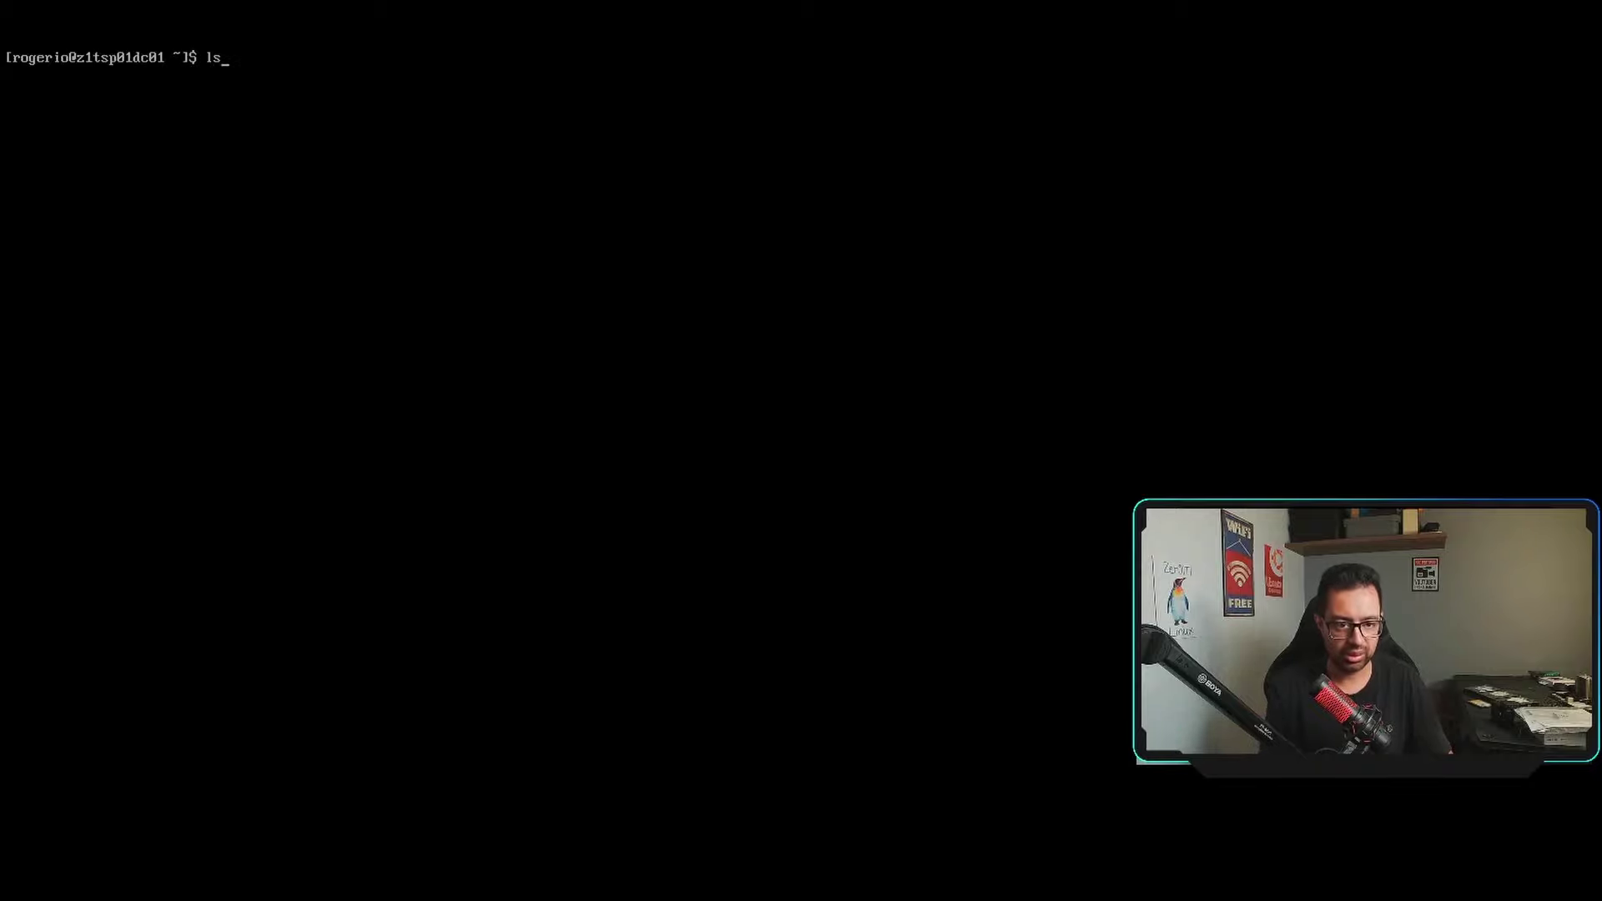
key("Return")
type("cat")
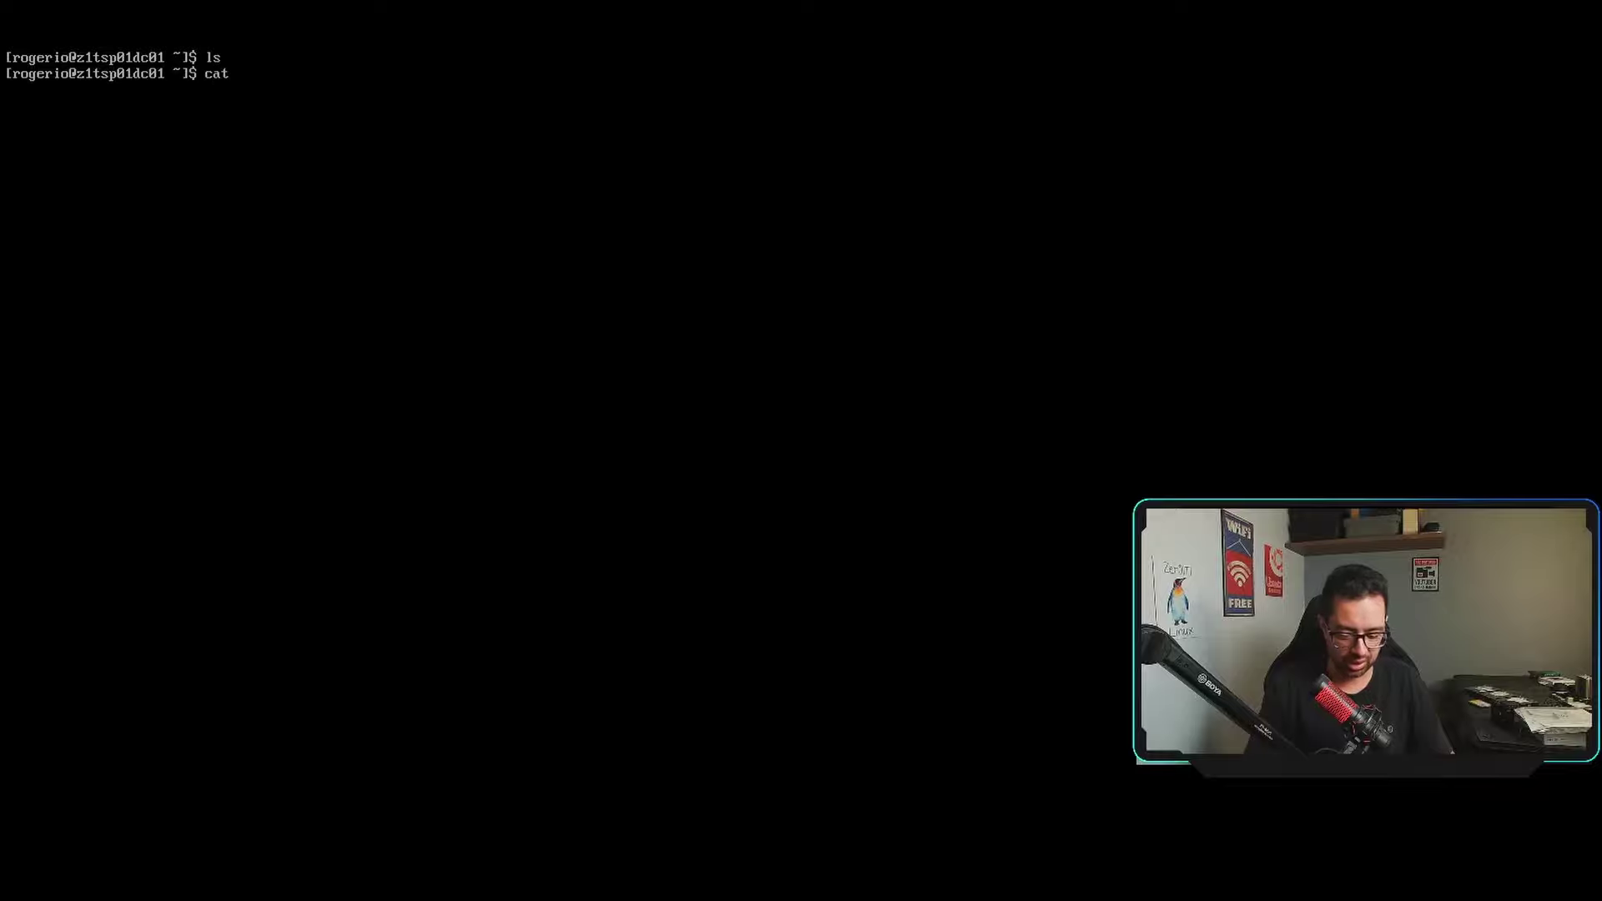
type(" /etc/fstab")
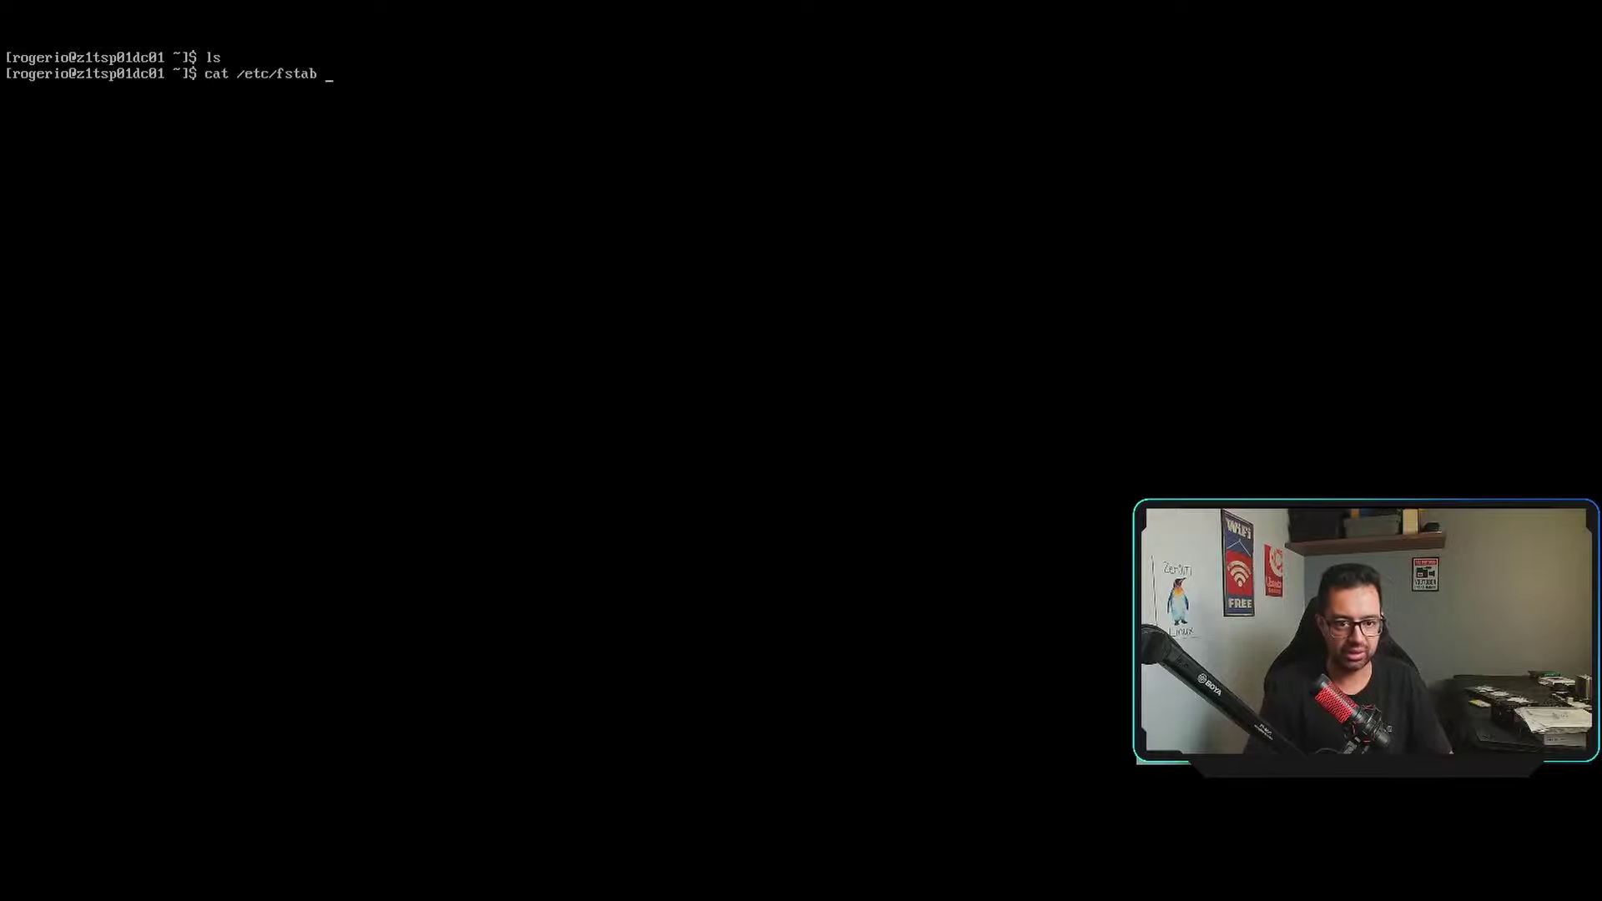
key("Return")
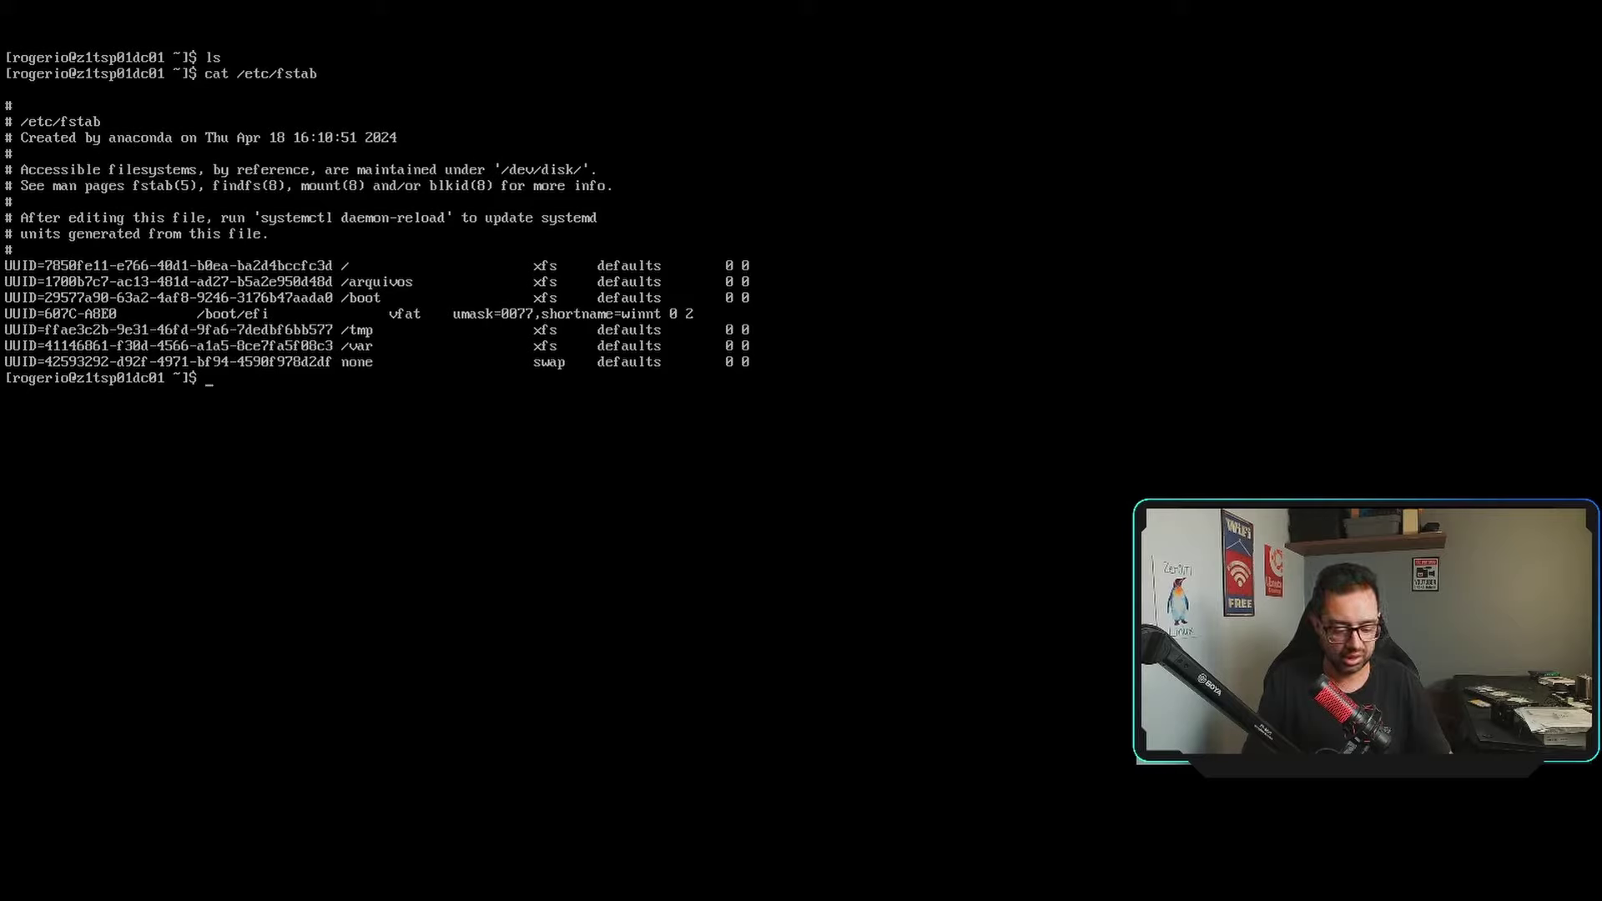
type("clear")
key("Return")
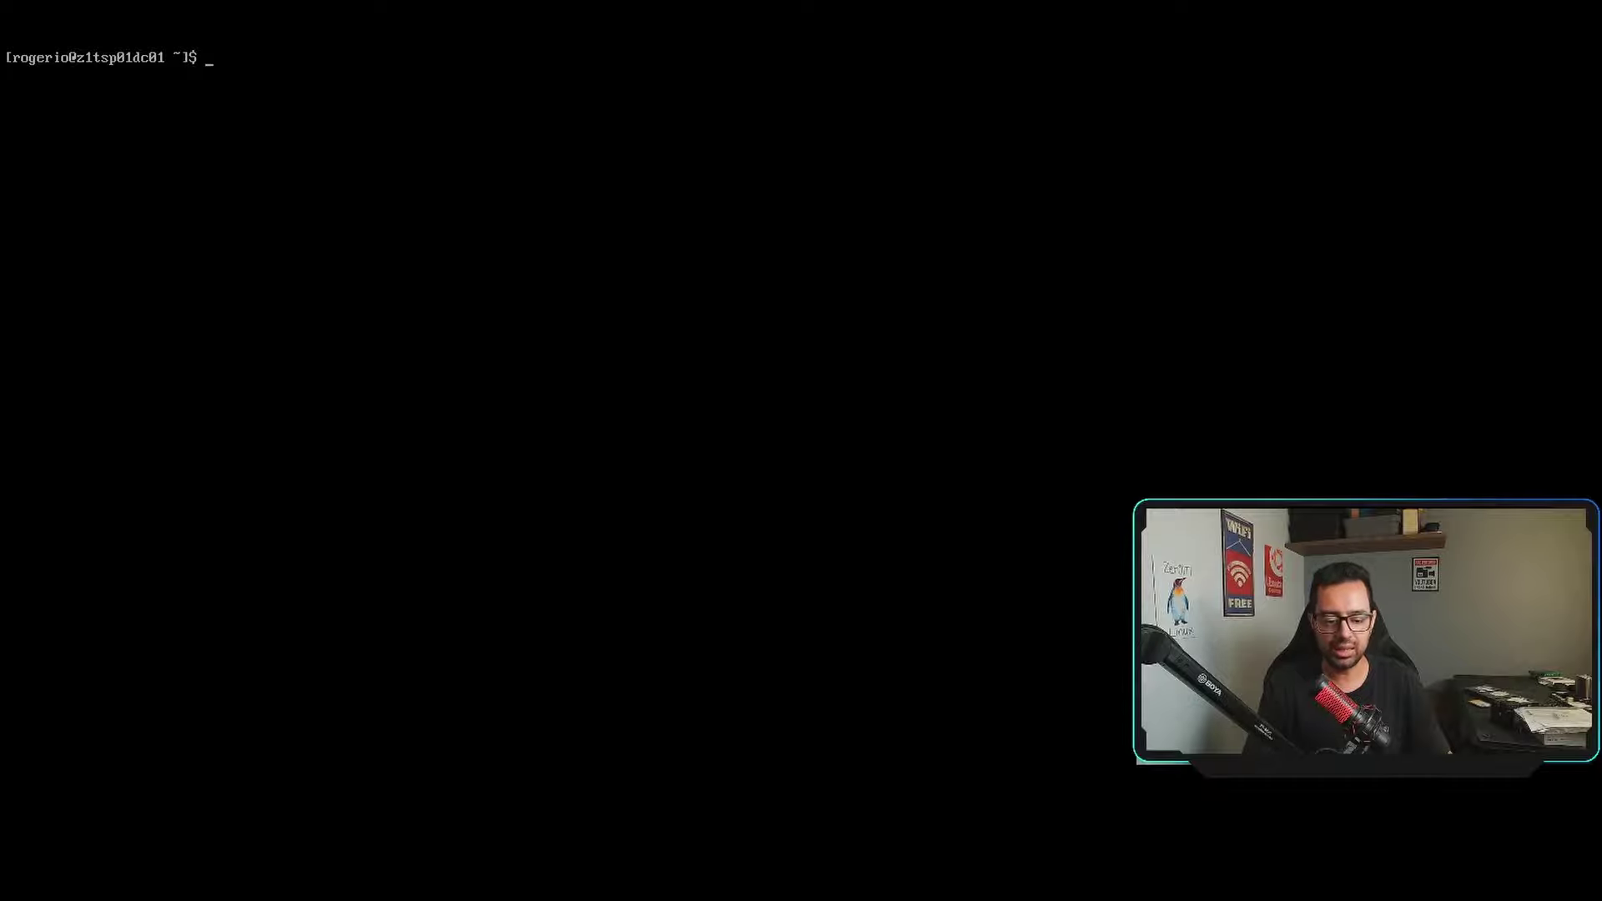
Exit, then run sudo ssh to 192.168.15.30 as the new user, entering the sudo password.
type("exit")
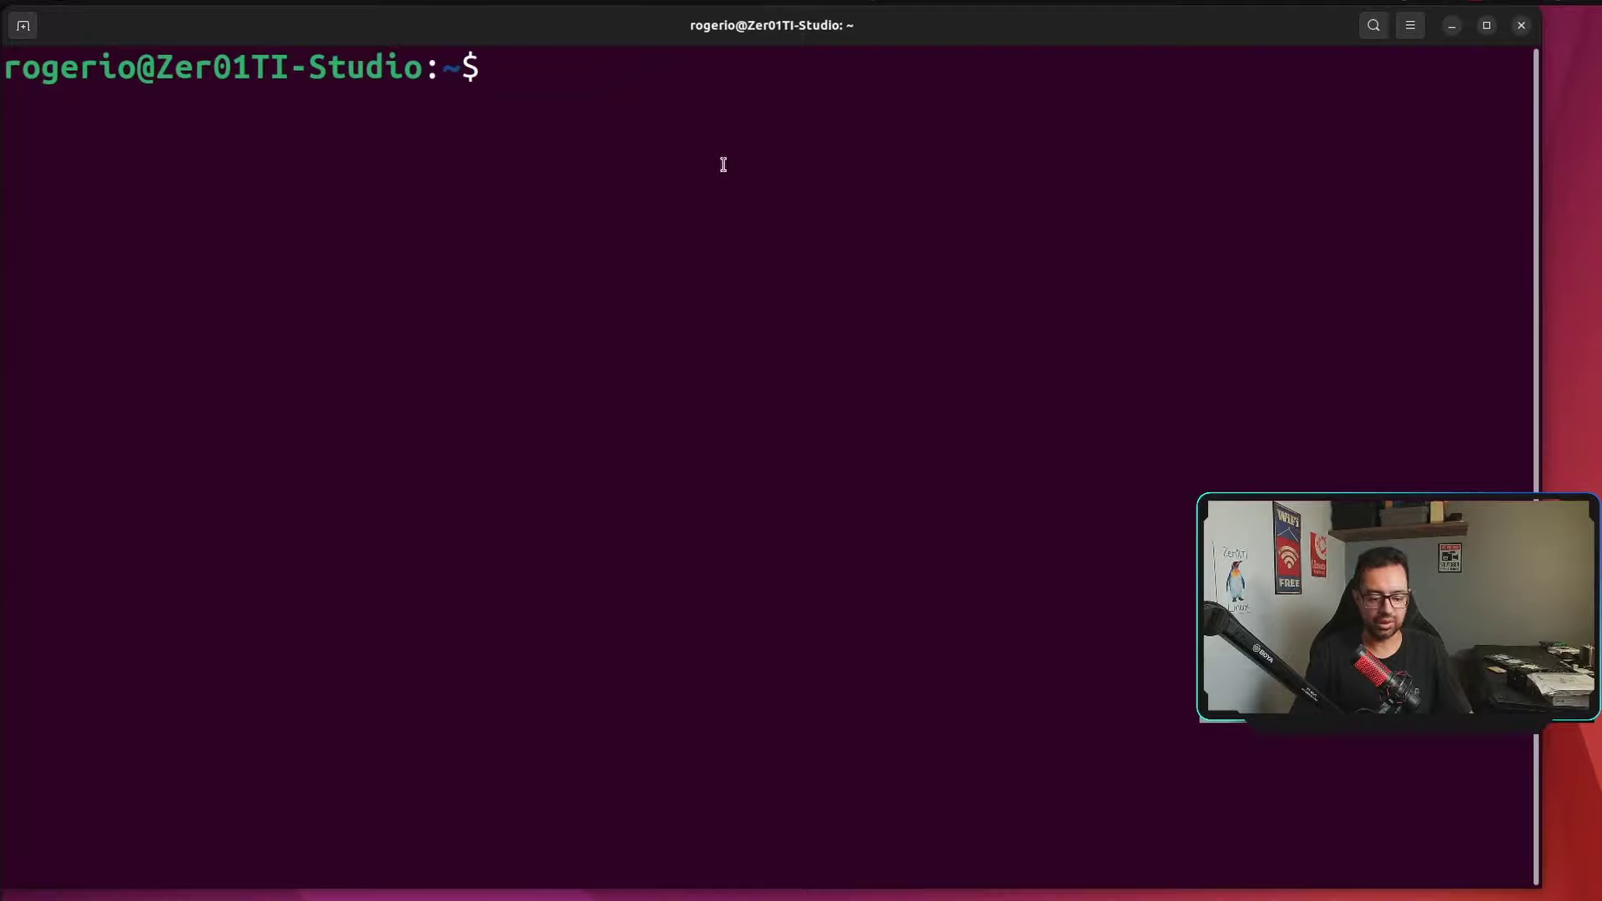
type("sudo ssh ")
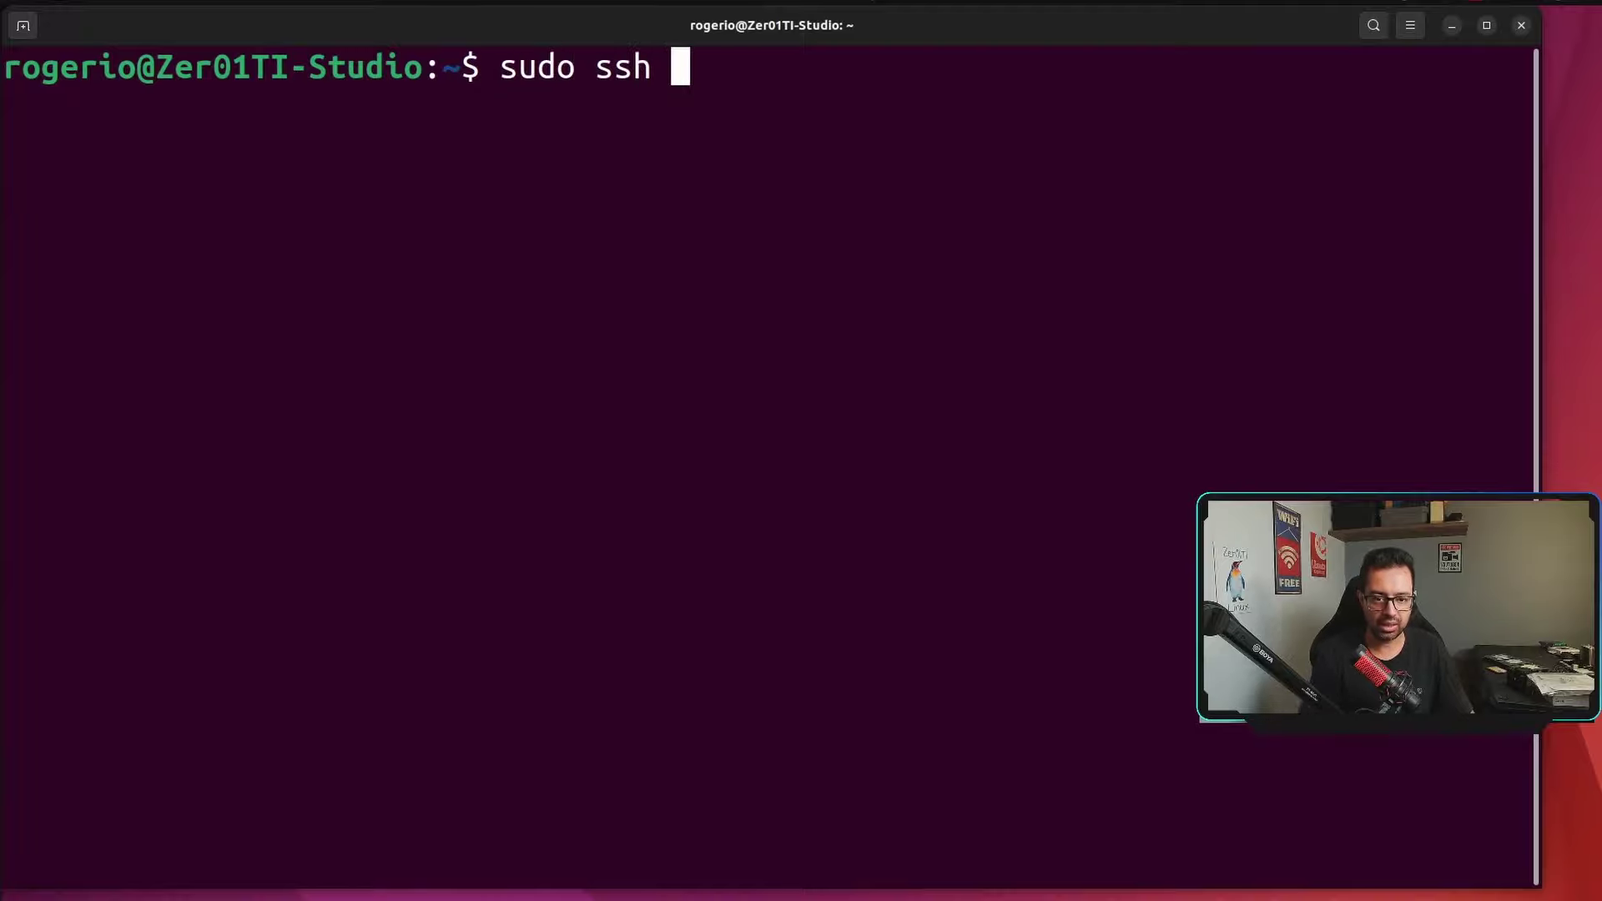
type("rogeri")
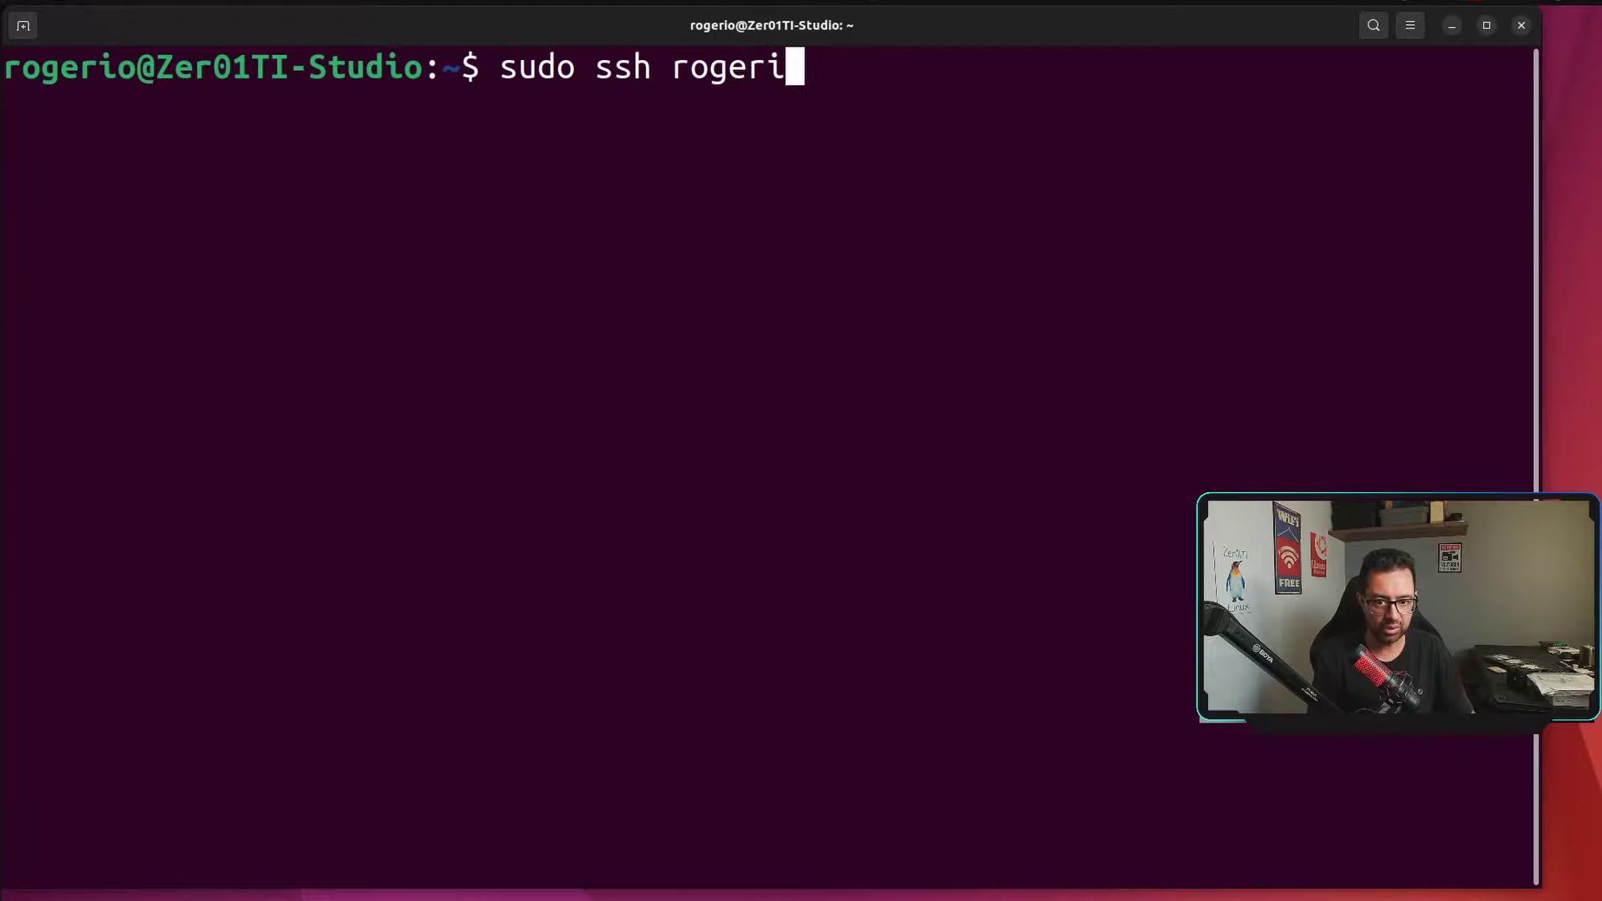
type("o@19")
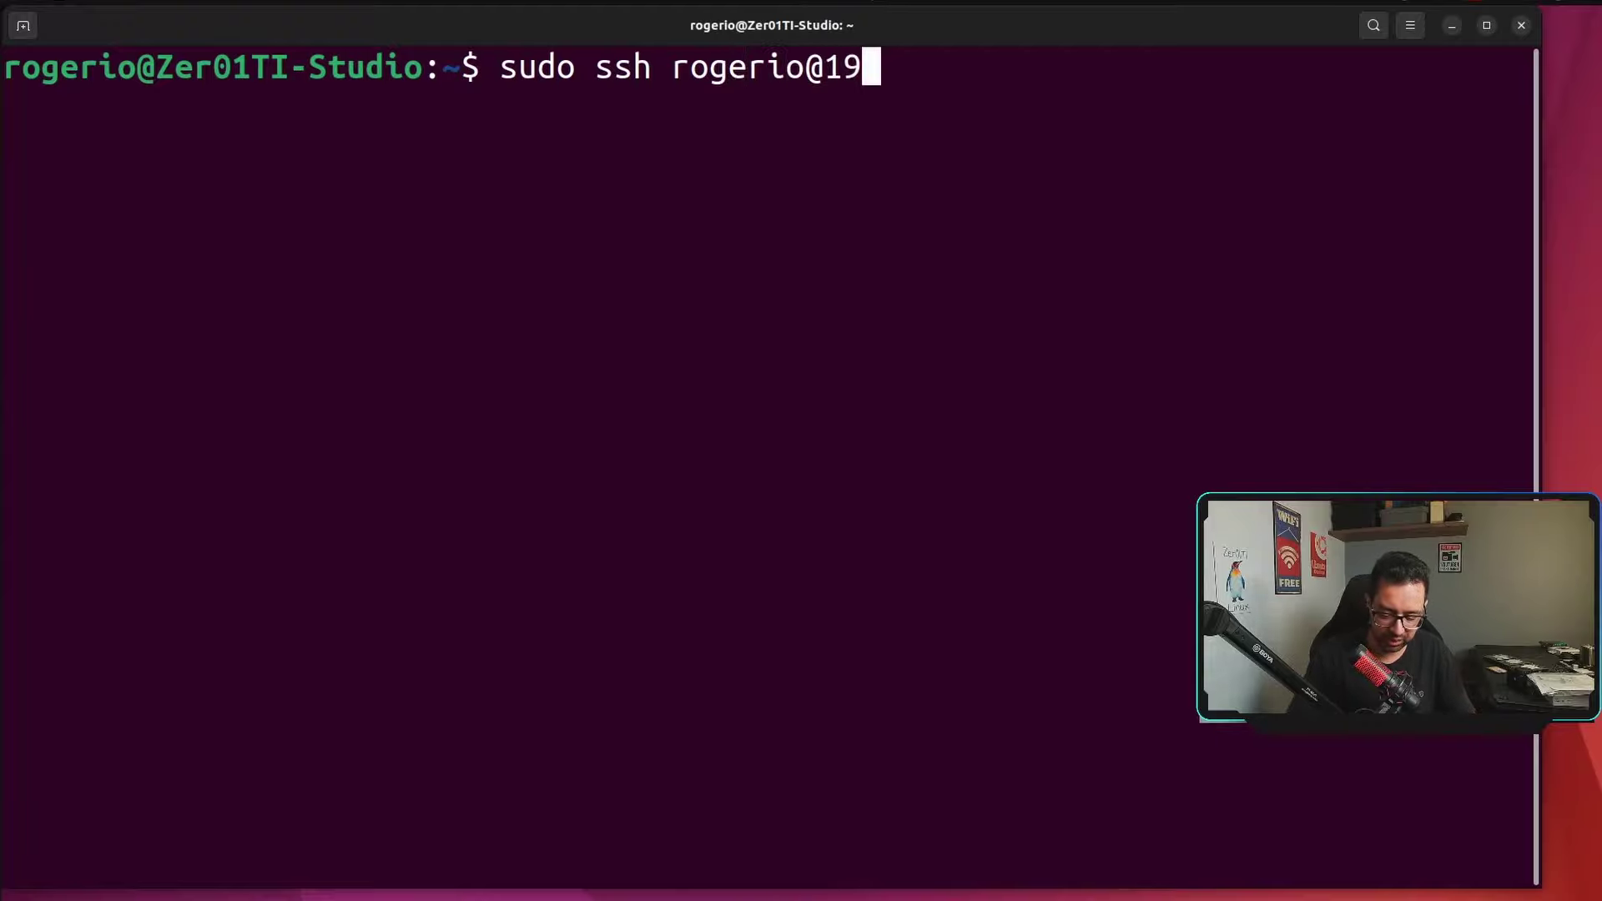
type("2.168.15.")
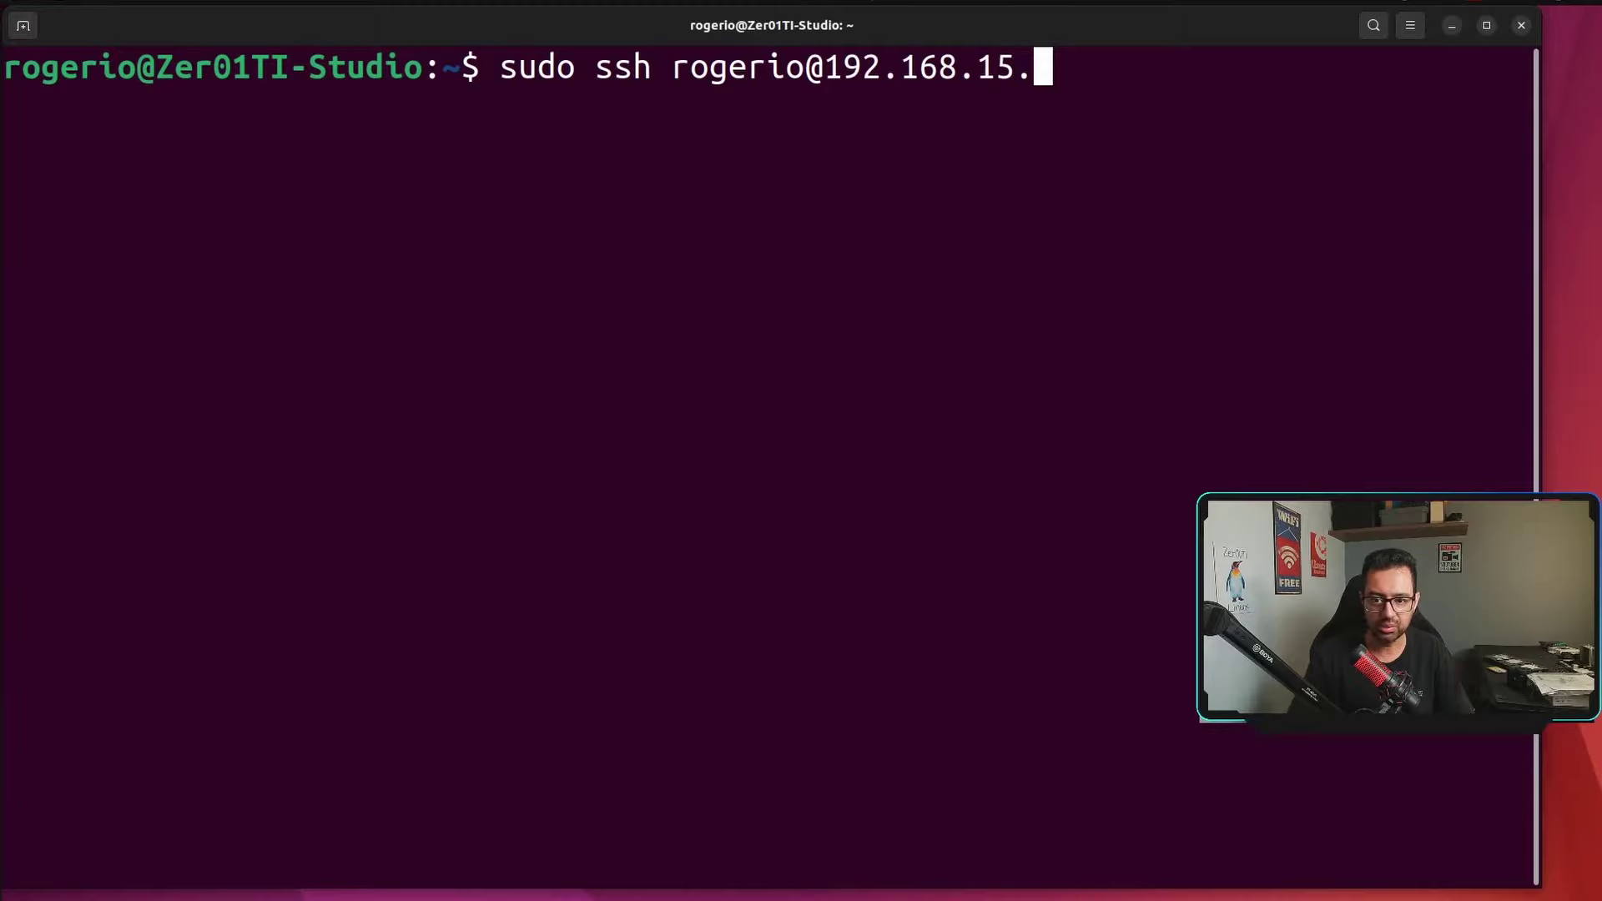
type("30")
key("Return")
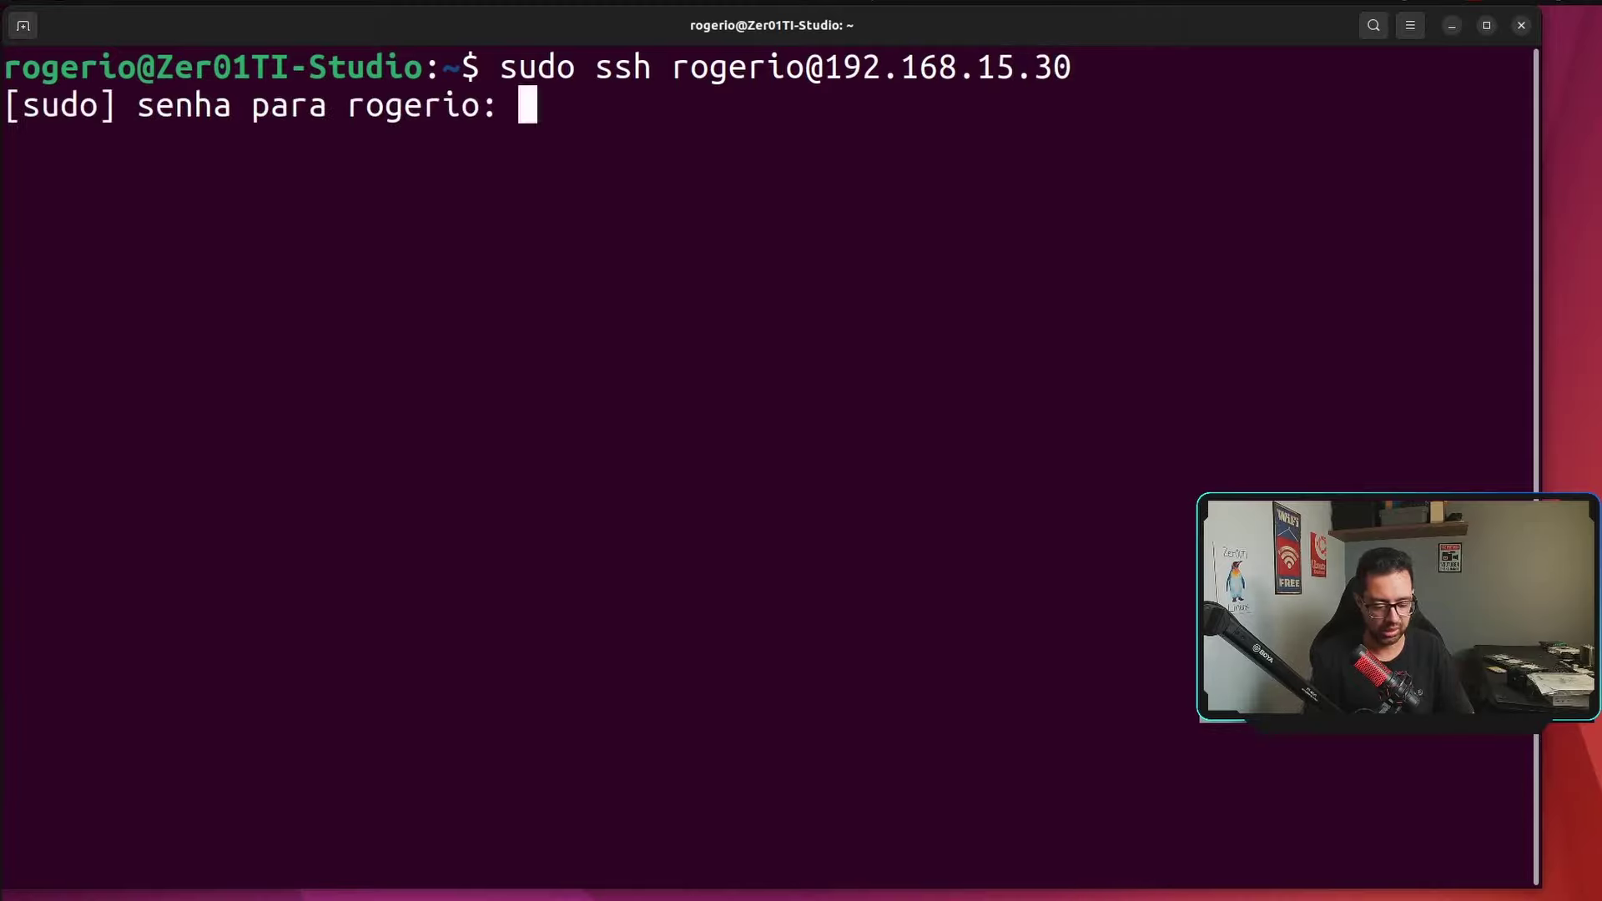
key("Return")
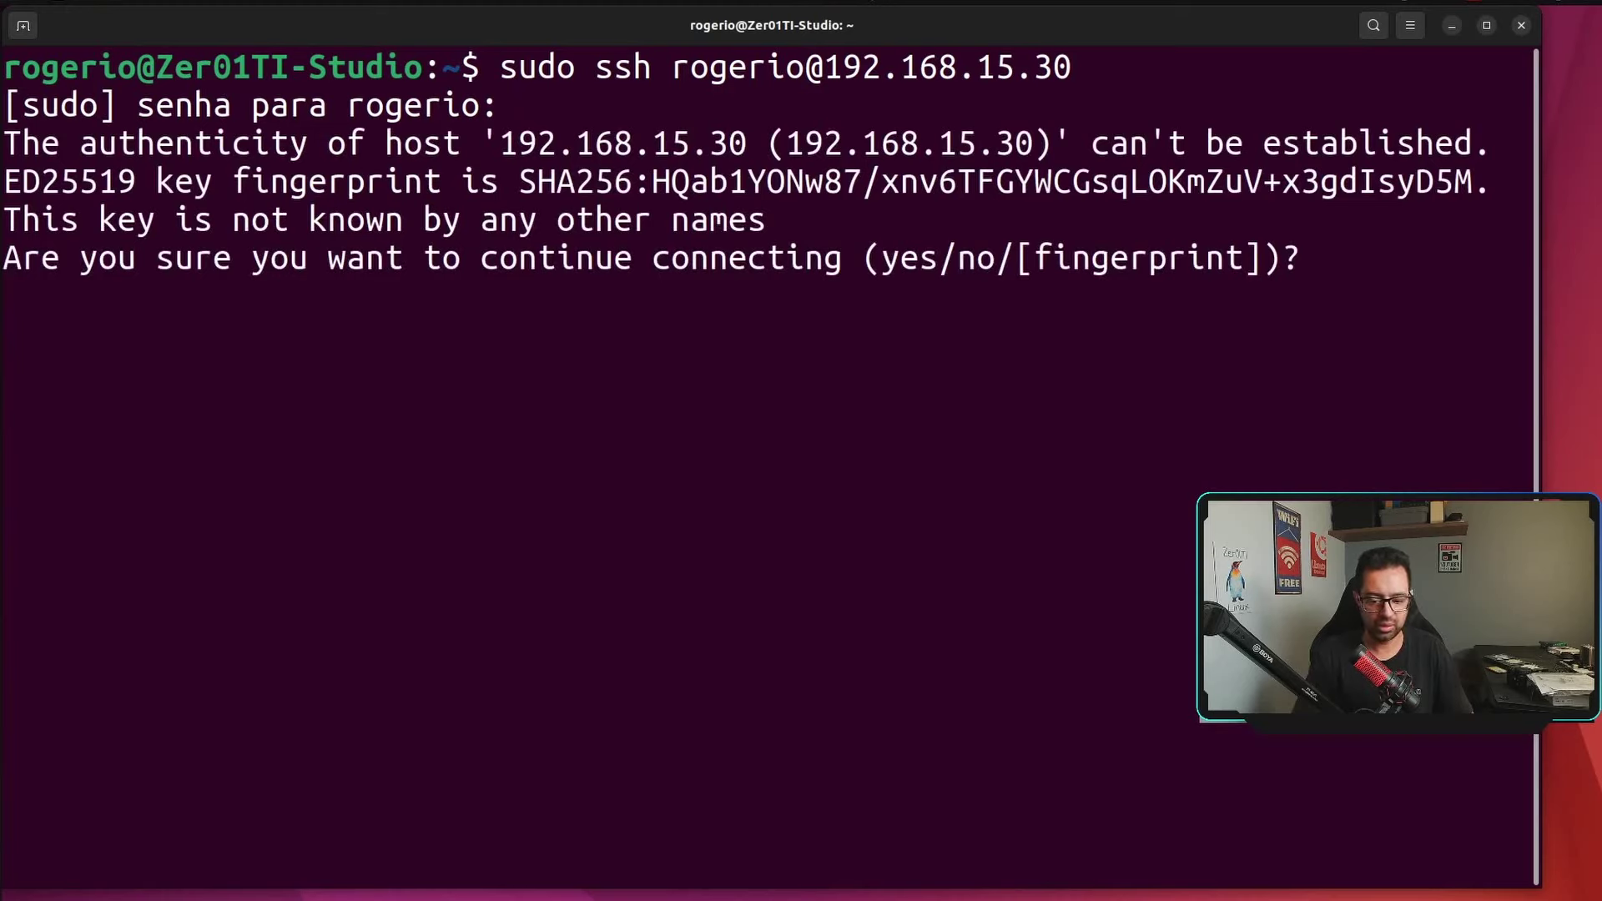
Trust the server's host key, log in with the user's password, and clear the remote screen.
type("yes")
key("Return")
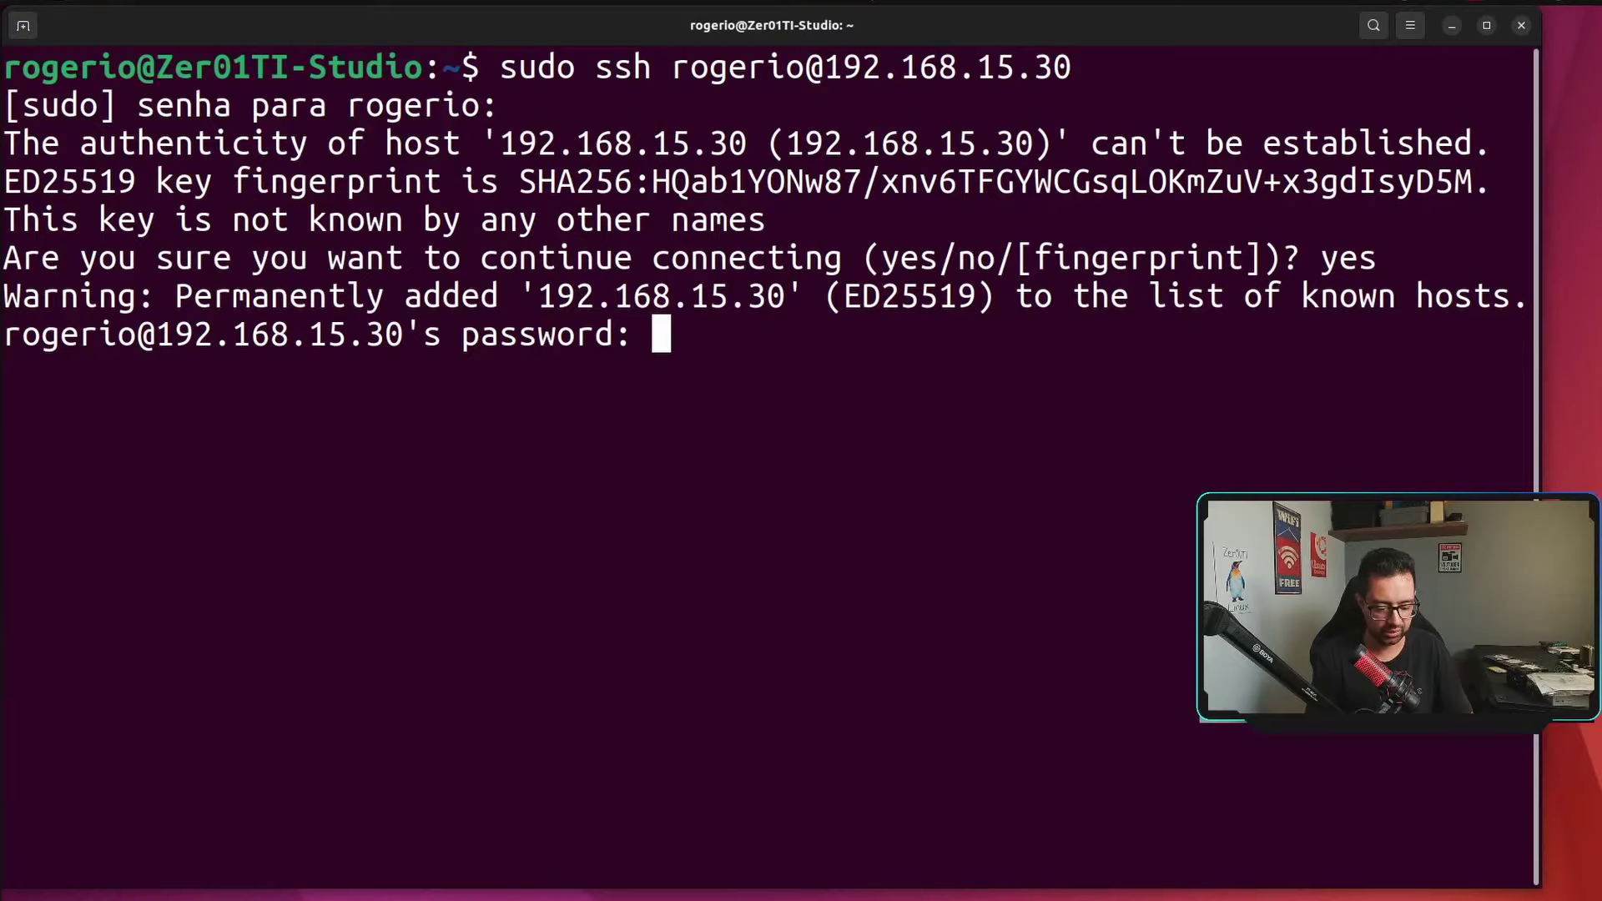
key("Return")
type("clear")
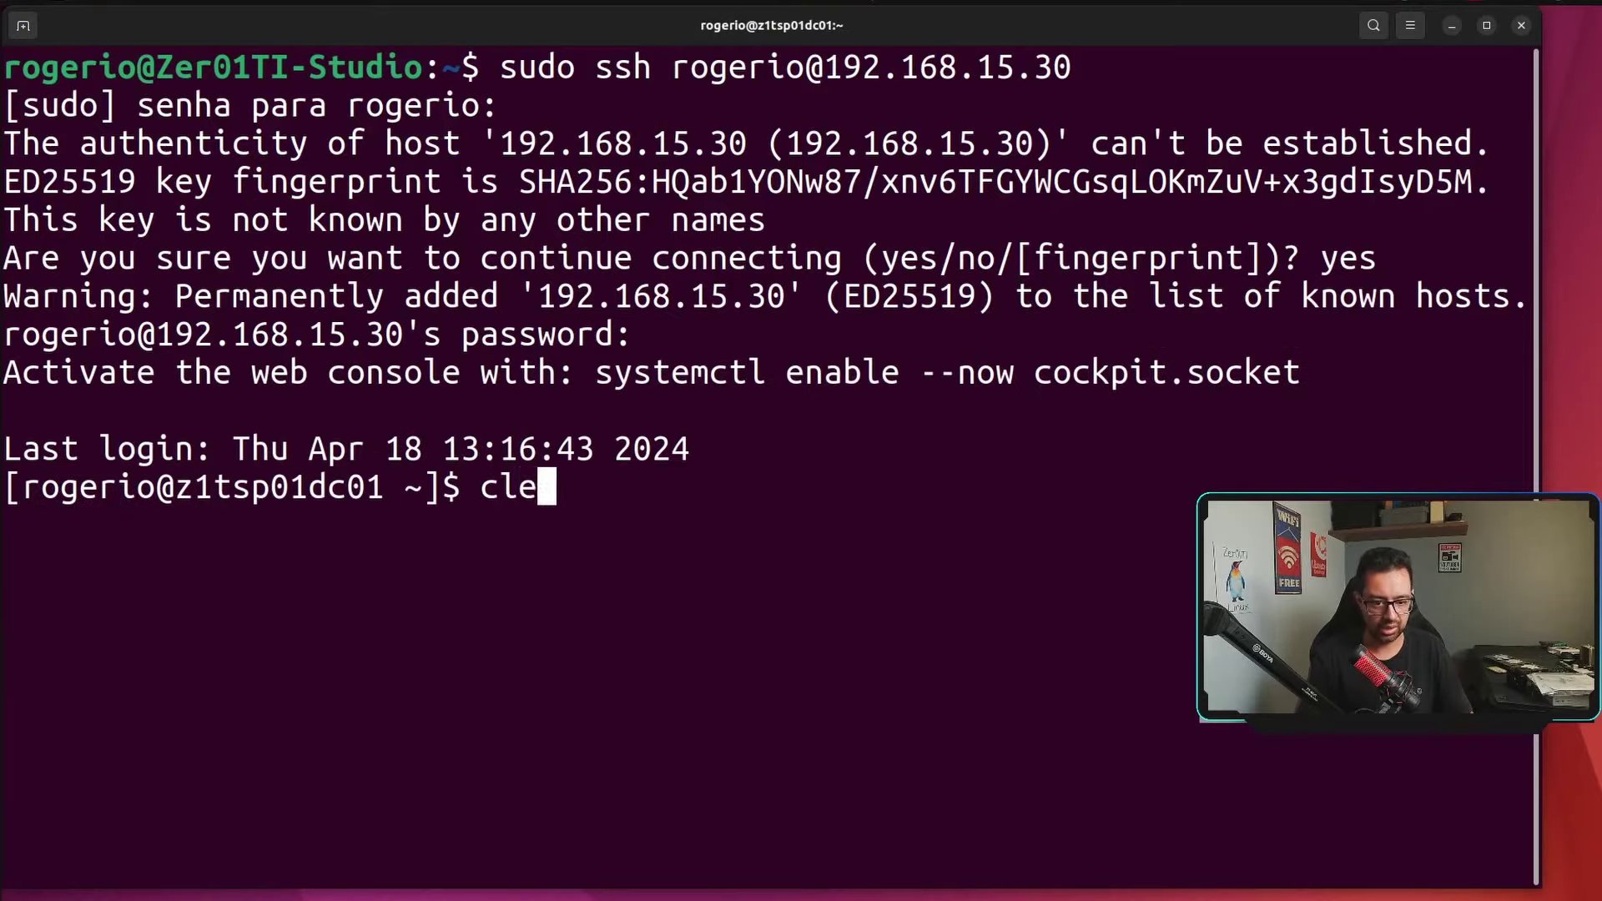
key("Return")
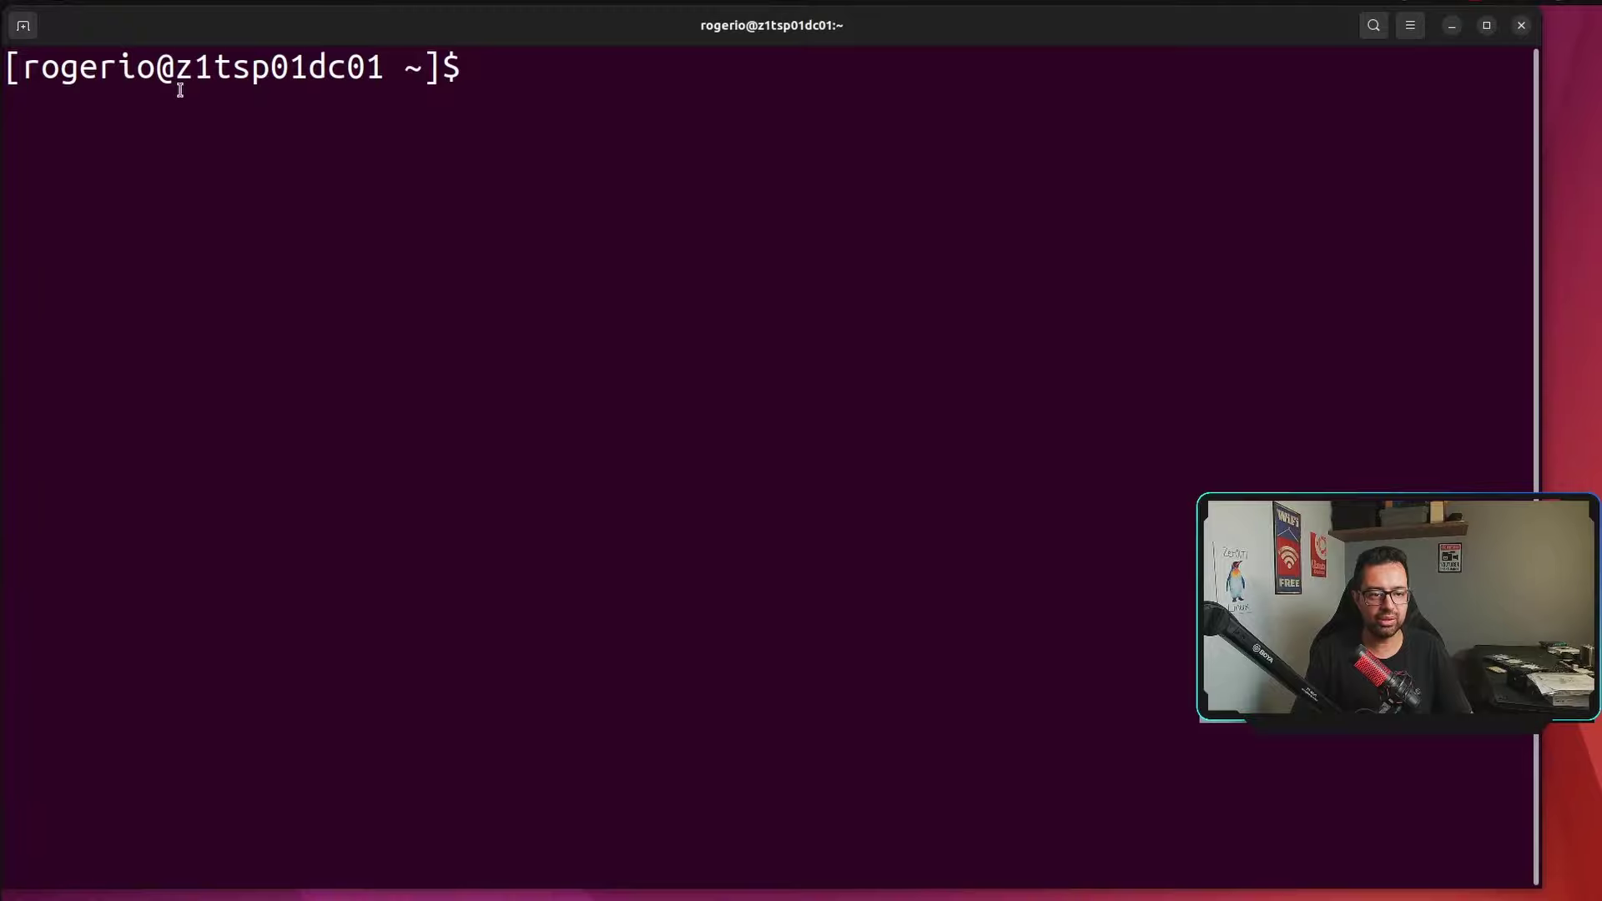